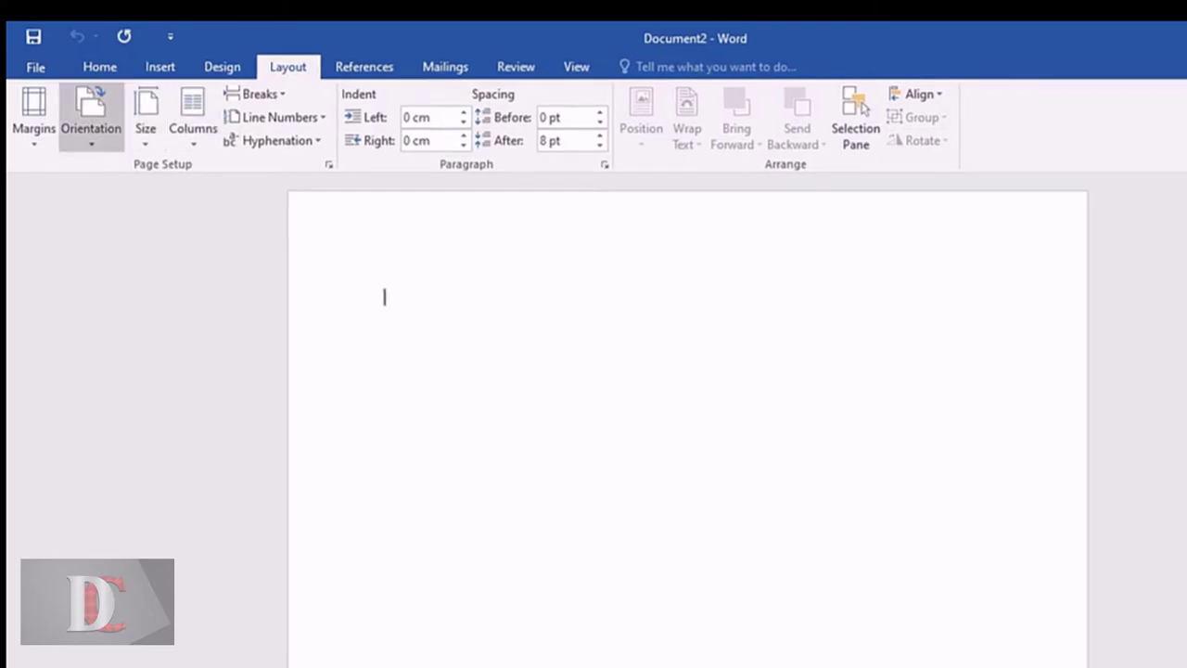
Step: Apply Narrow margins and a custom 5.5 cm × 8.5 cm paper size
left_click(34, 116)
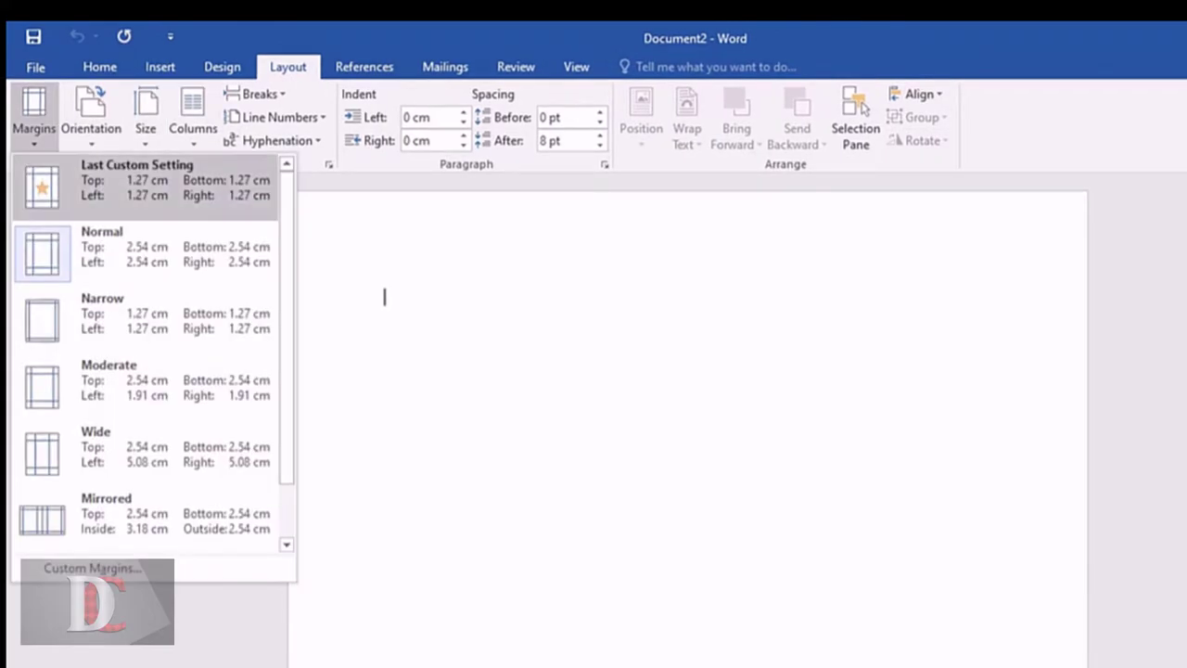
left_click(139, 316)
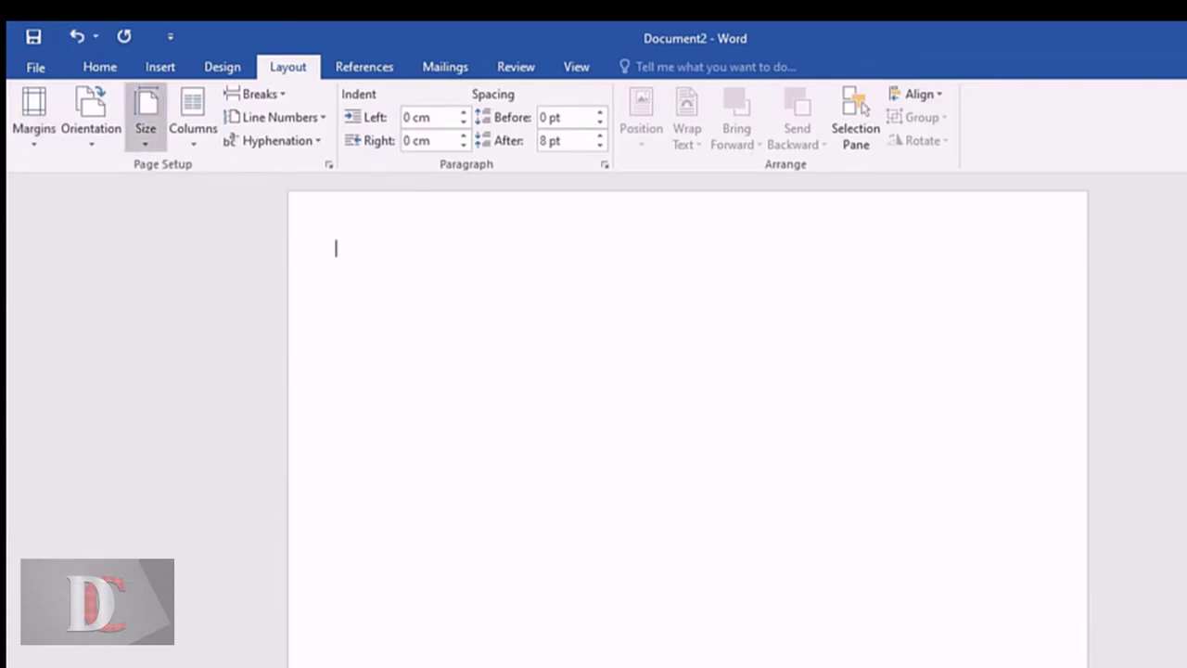
left_click(145, 116)
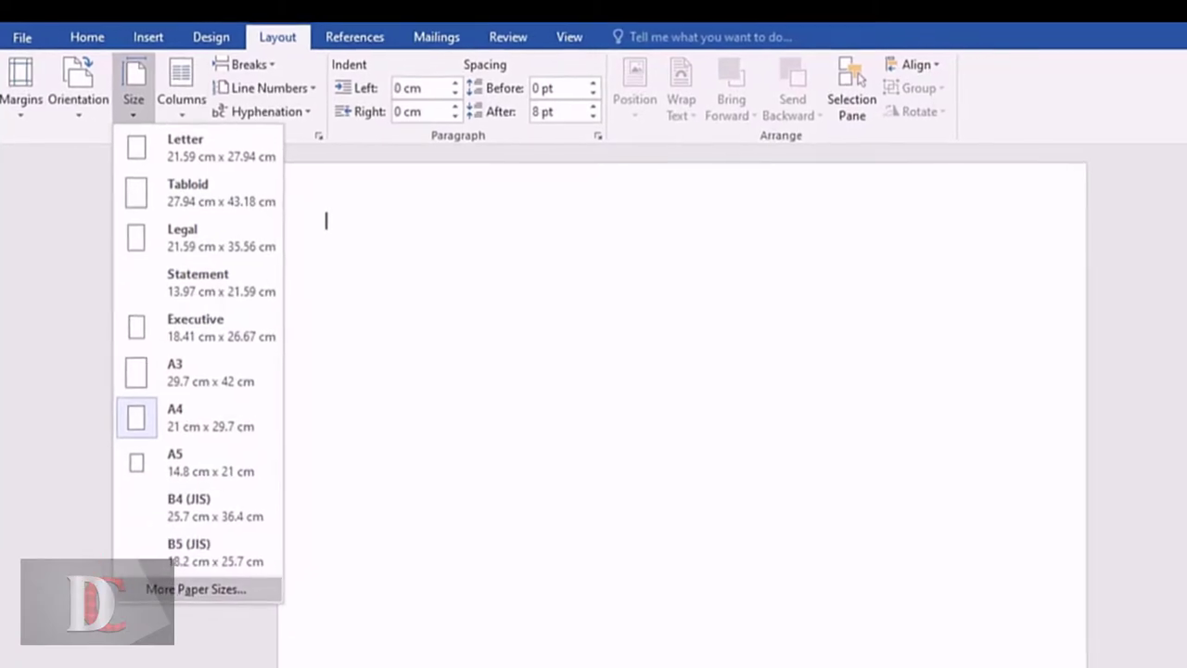
left_click(195, 589)
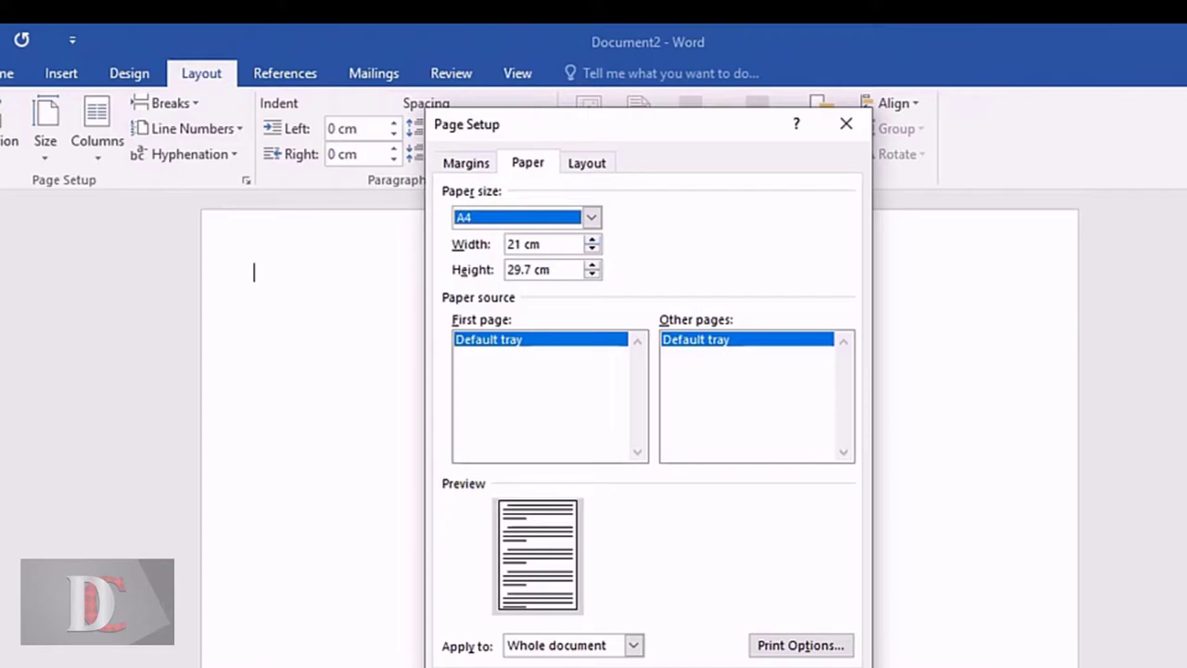
left_click(541, 244)
type("5.5")
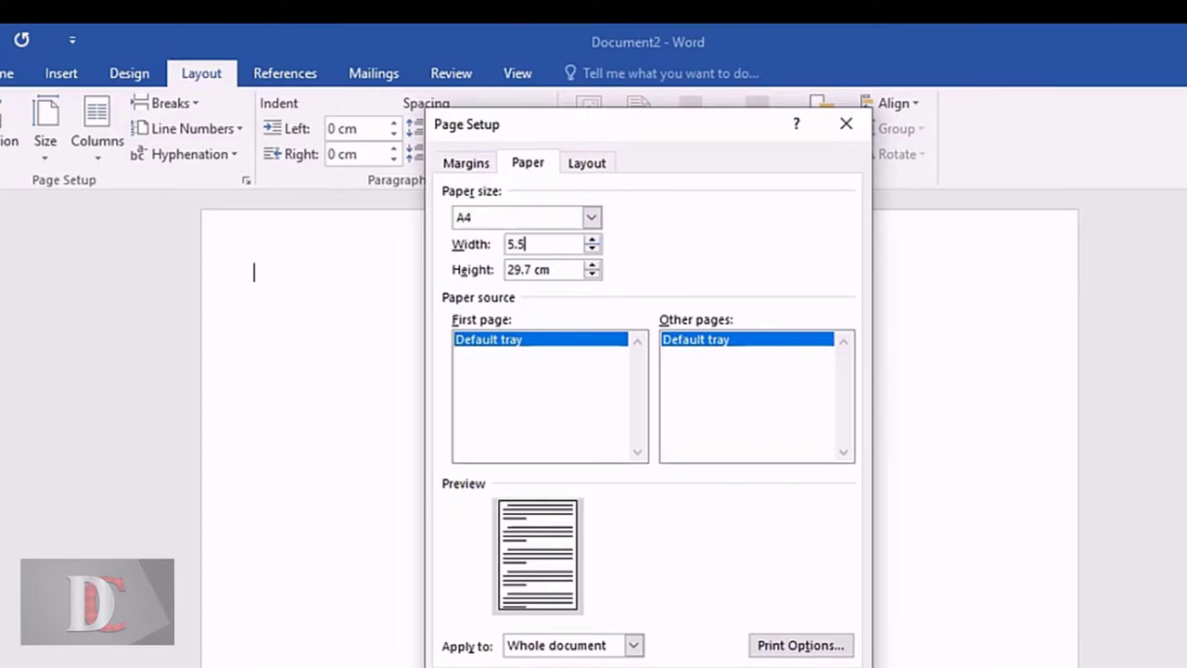
left_click(531, 269)
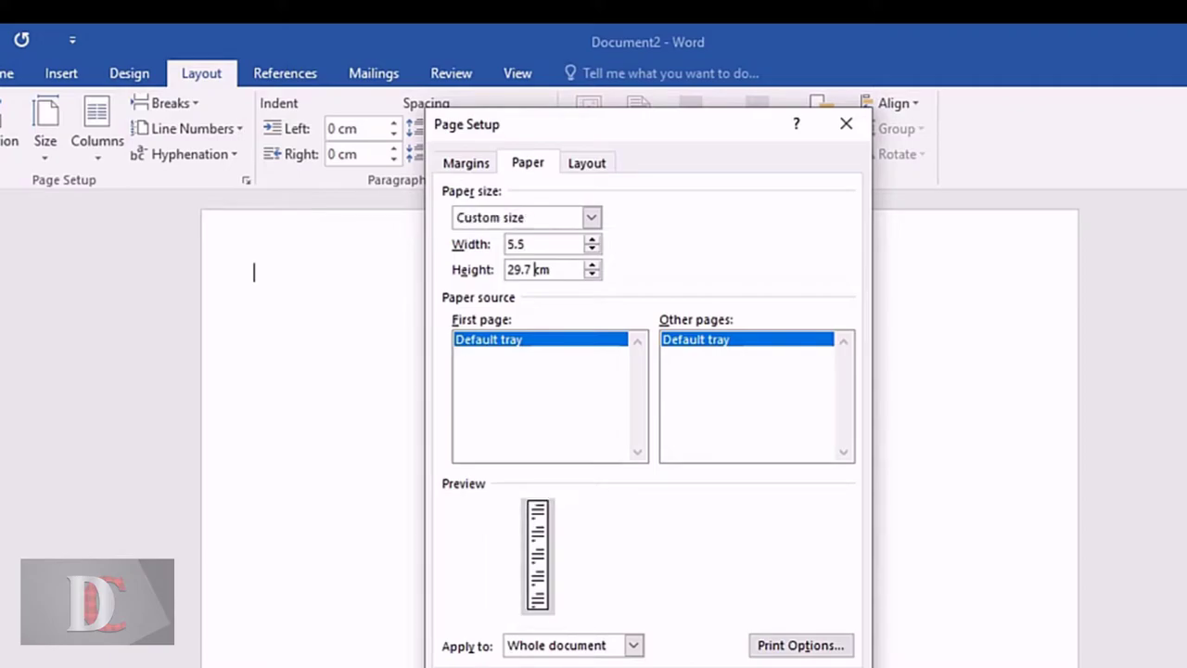
key("BackSpace")
key("BackSpace")
key("BackSpace")
key("BackSpace")
key("BackSpace")
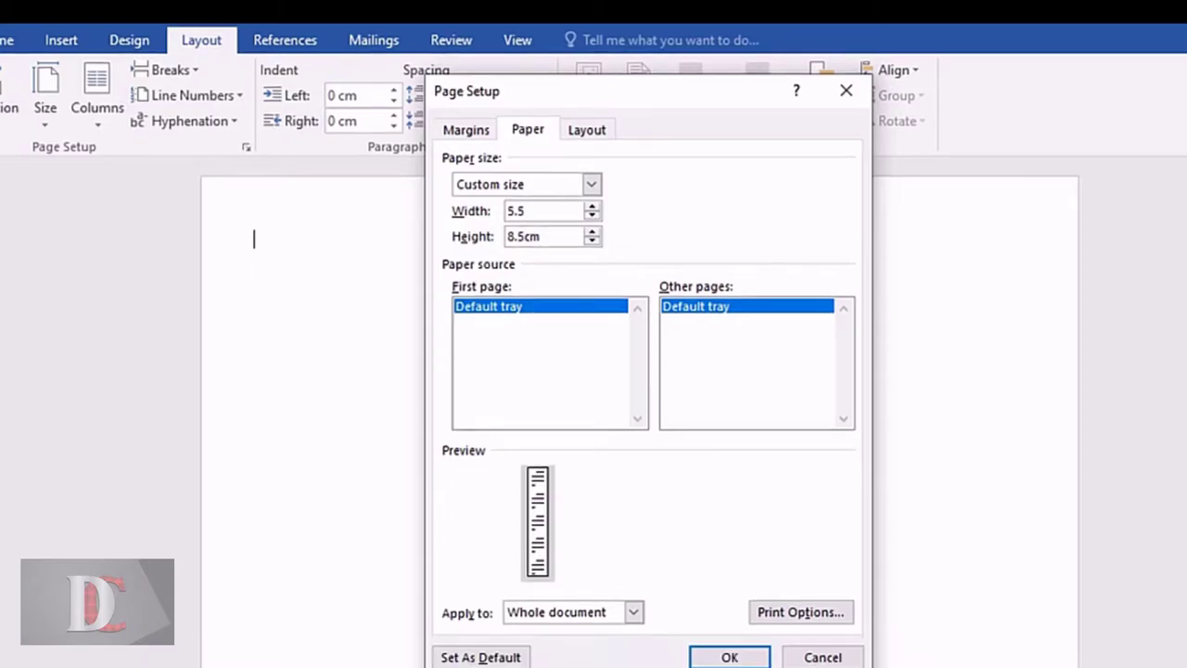
key("Return")
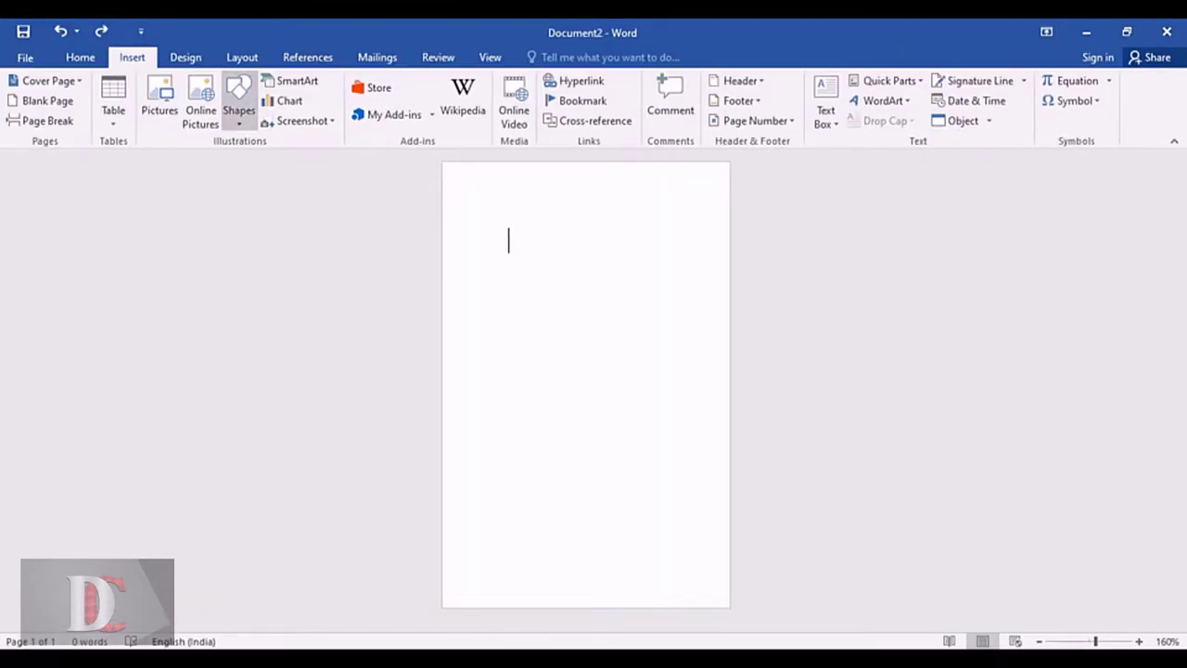
Step: Draw a tall rectangle down the left edge, delete its top-right corner, and bow the slanted edge outward
left_click(239, 102)
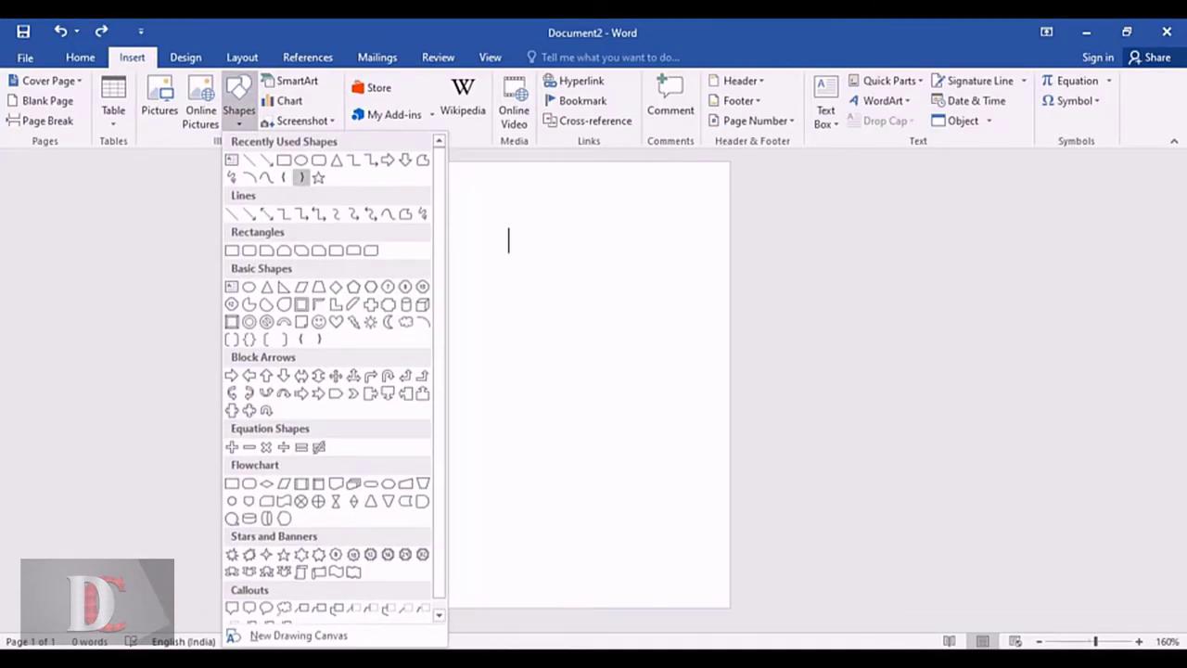
left_click(284, 159)
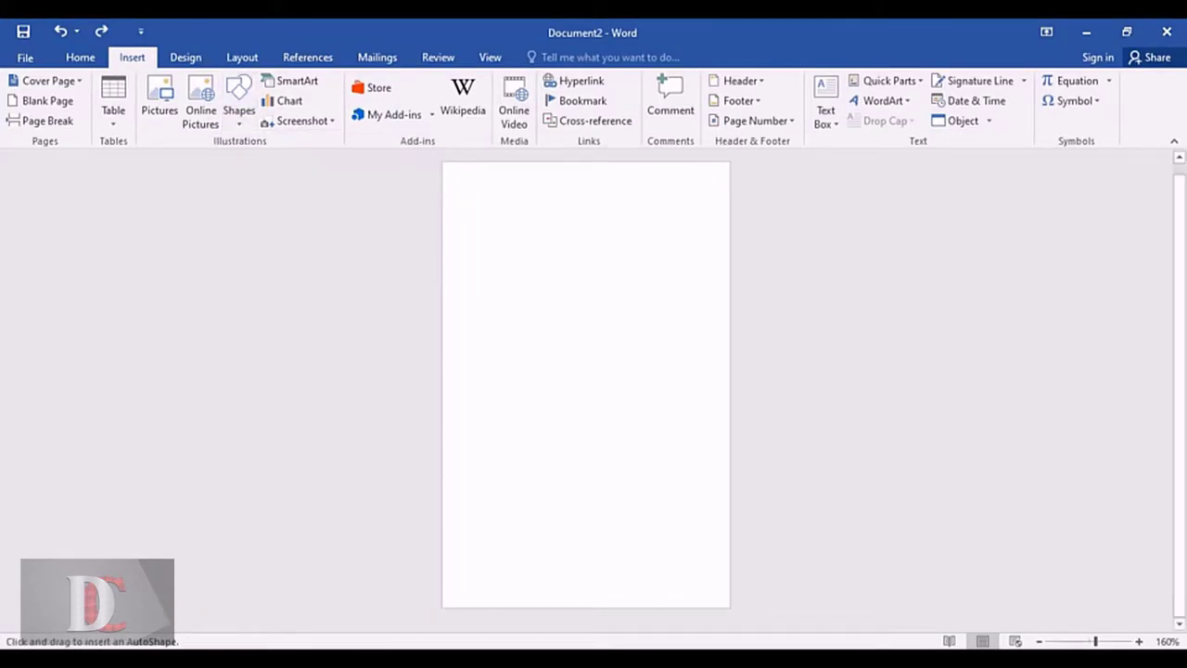
left_click_drag(450, 177, 577, 592)
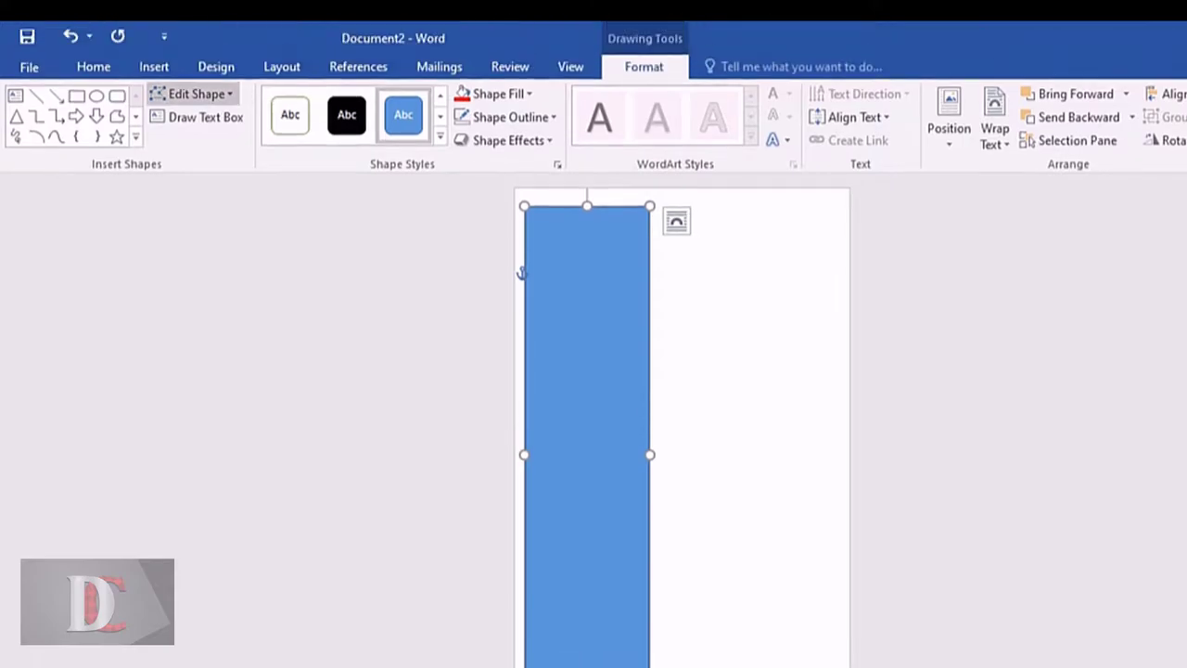
left_click(190, 93)
left_click(208, 145)
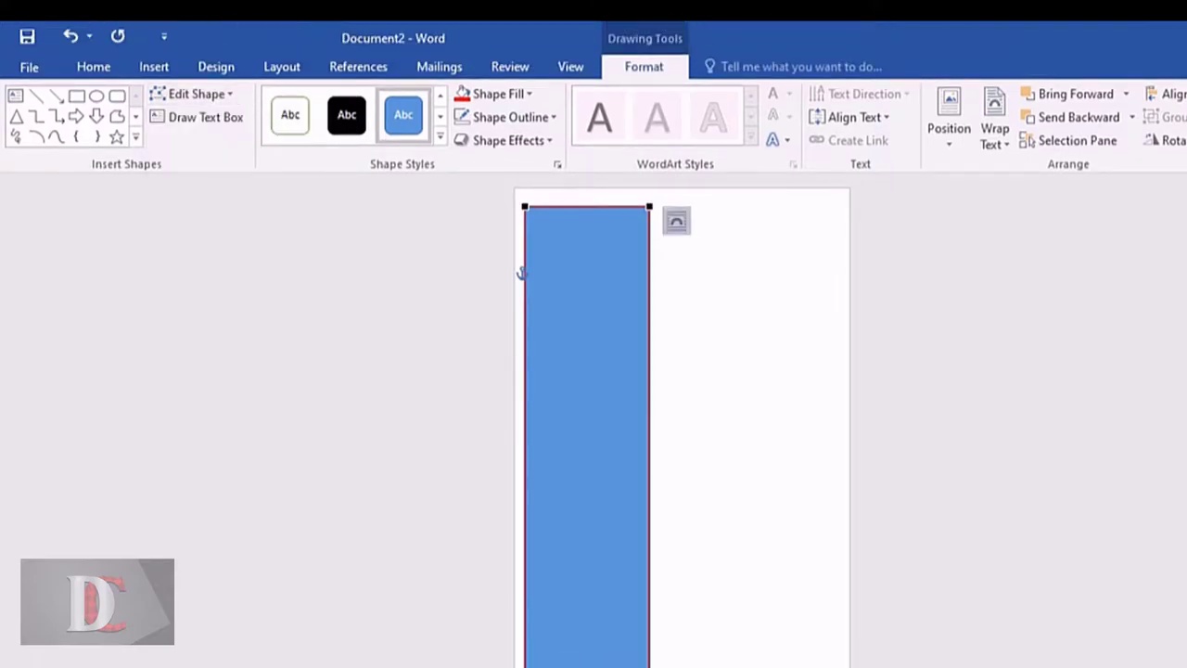
right_click(650, 207)
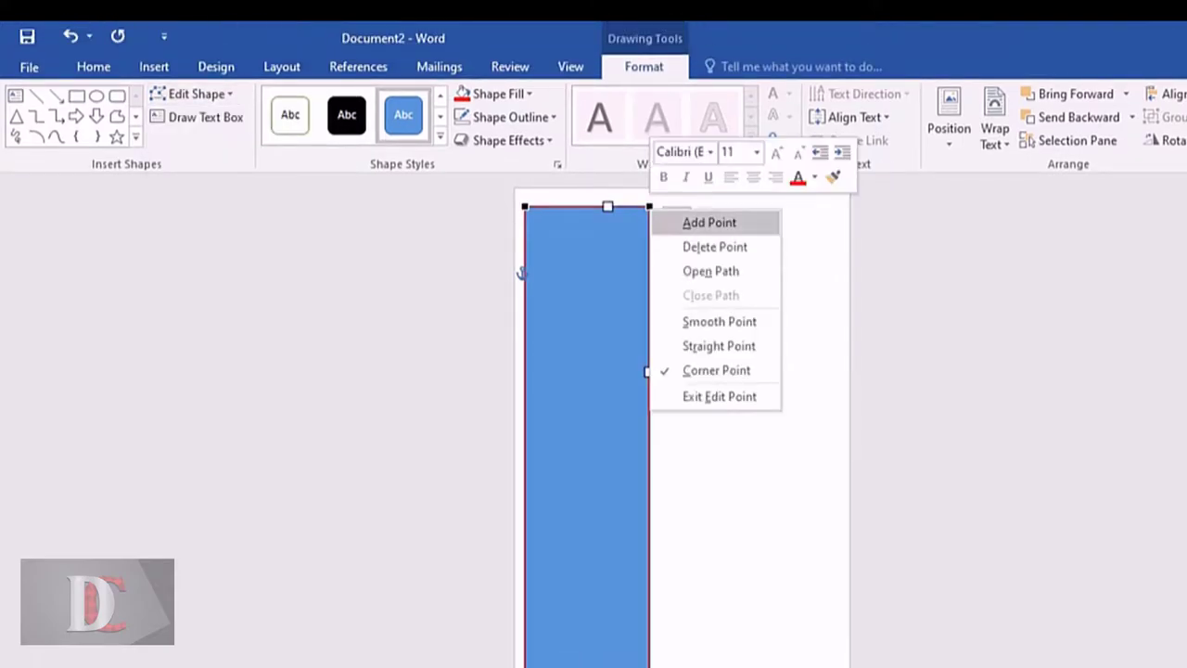
left_click(715, 246)
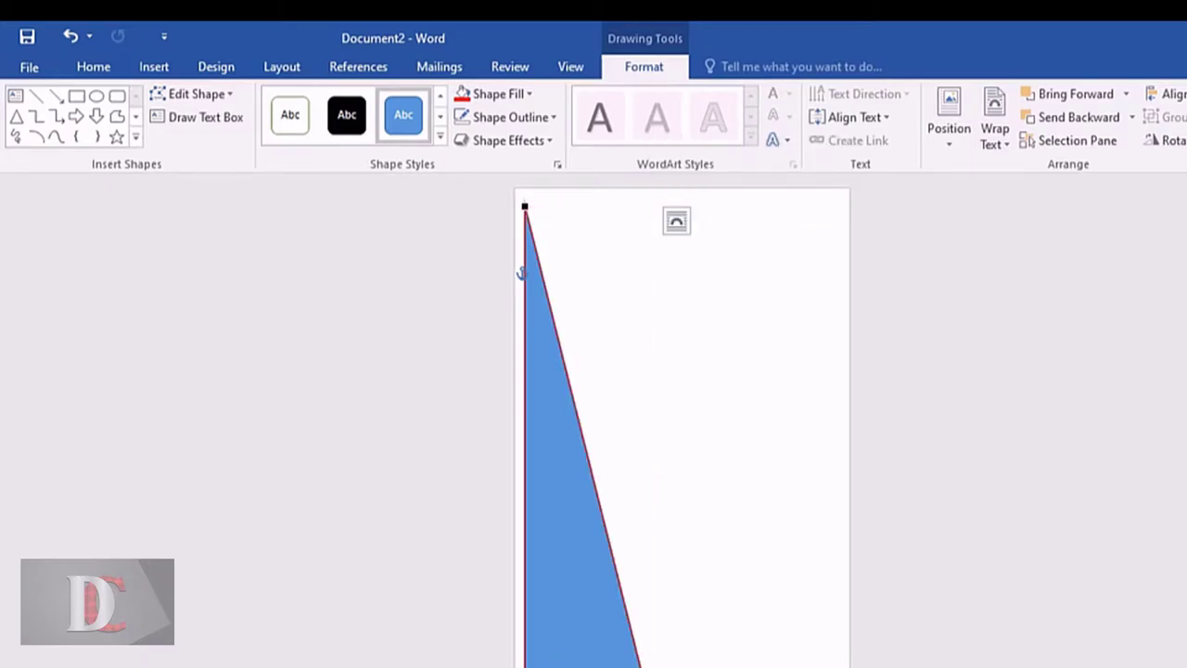
left_click(525, 207)
mouse_move(566, 372)
left_mouse_down()
mouse_move(689, 351)
mouse_move(708, 373)
left_mouse_up()
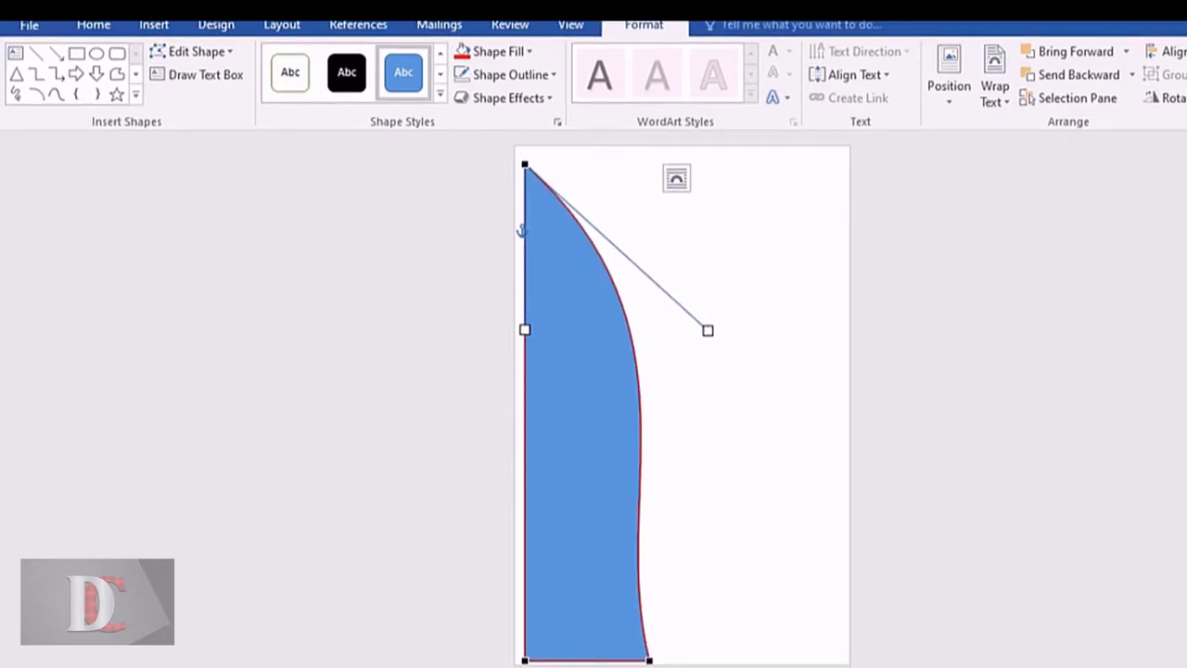
Step: Curve the lower edge inward into an S-wave and fit the shape flush to the page's top and bottom
left_click(649, 660)
mouse_move(608, 660)
left_mouse_down()
mouse_move(509, 531)
mouse_move(469, 554)
left_mouse_up()
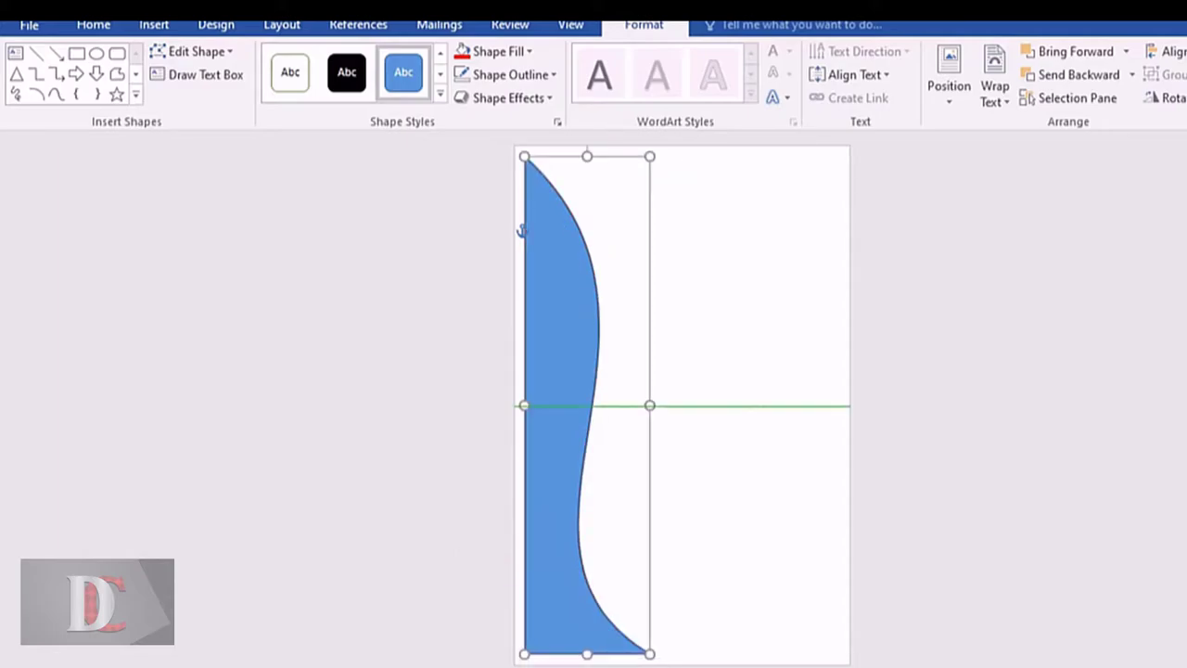
mouse_move(556, 417)
left_mouse_down()
mouse_move(548, 366)
mouse_move(547, 397)
left_mouse_up()
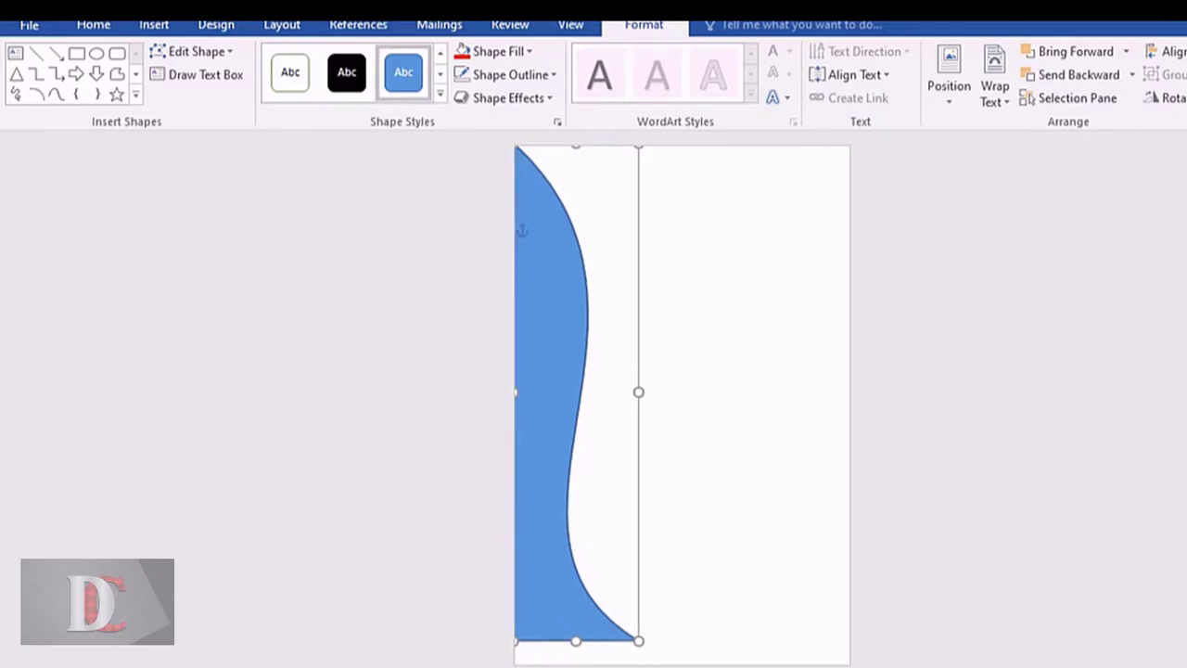
left_click_drag(576, 640, 576, 667)
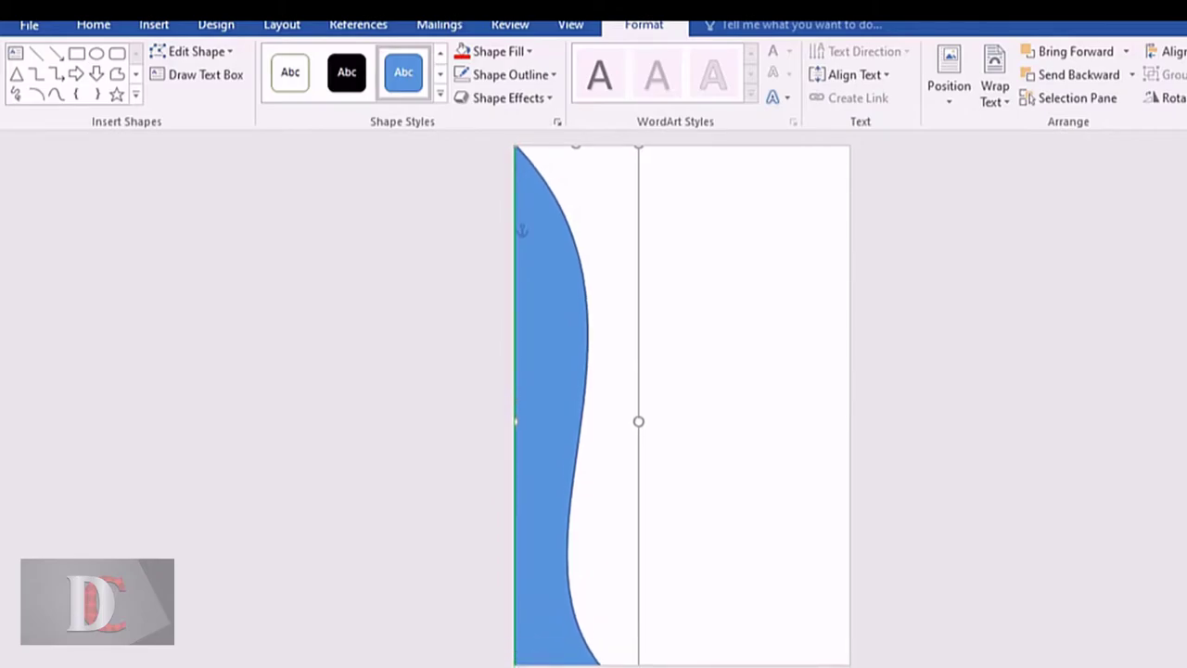
left_click_drag(576, 667, 576, 662)
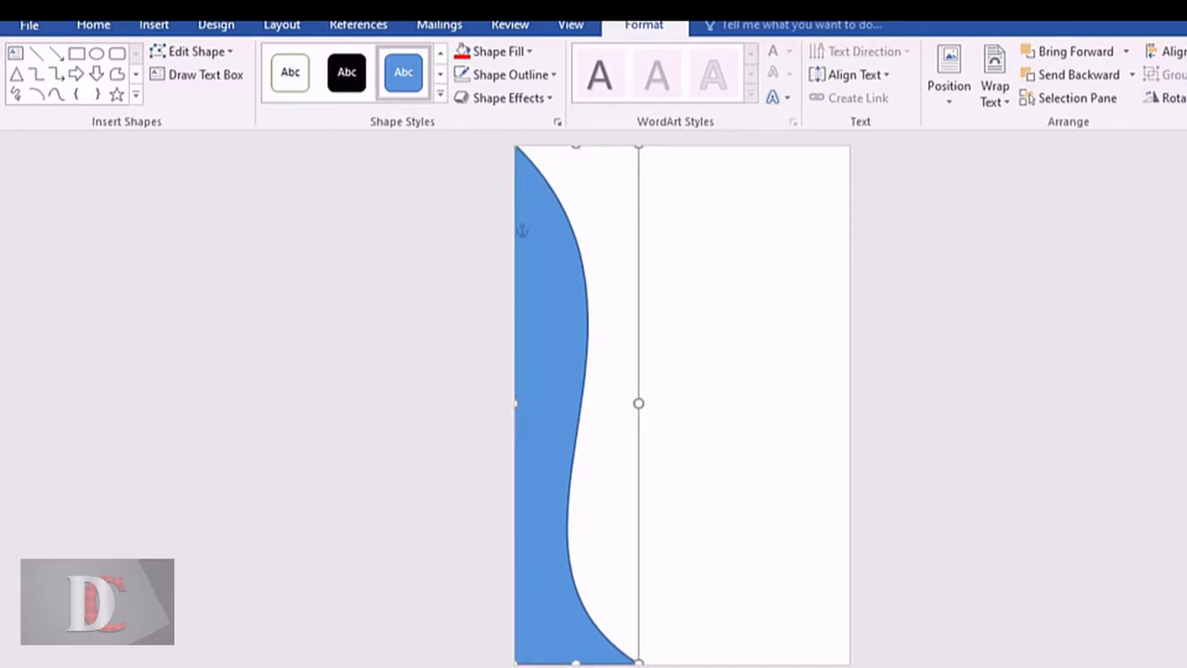
Step: Fill the wave red with no outline, then apply a dark-variation red gradient
left_click(495, 93)
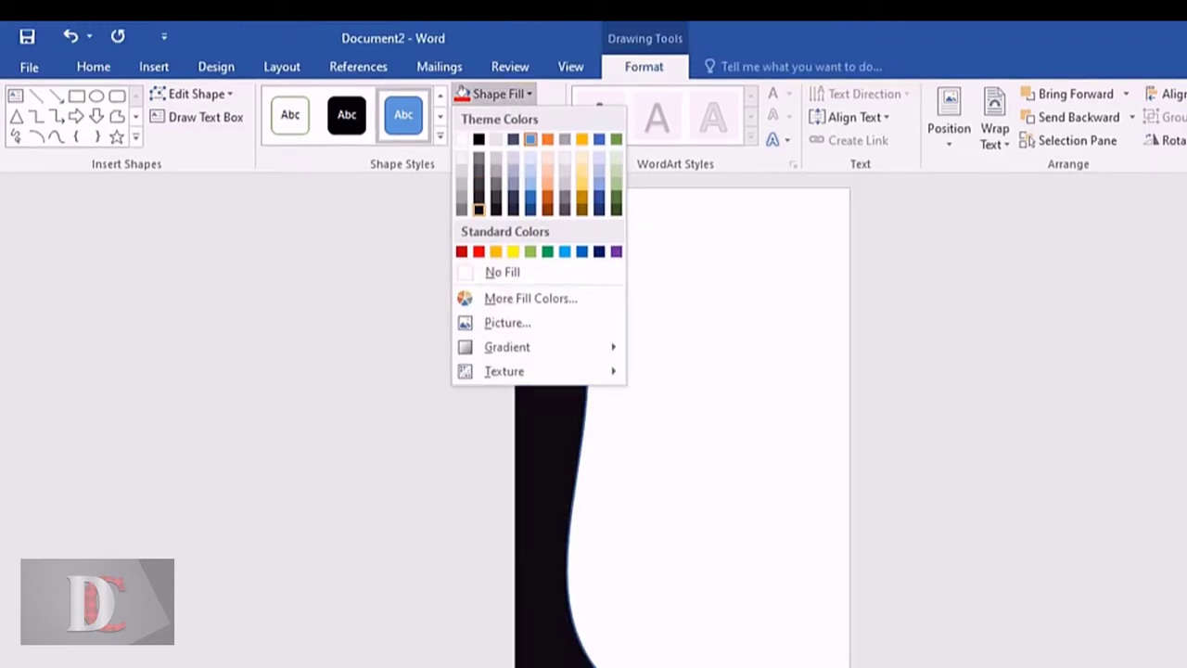
left_click(479, 251)
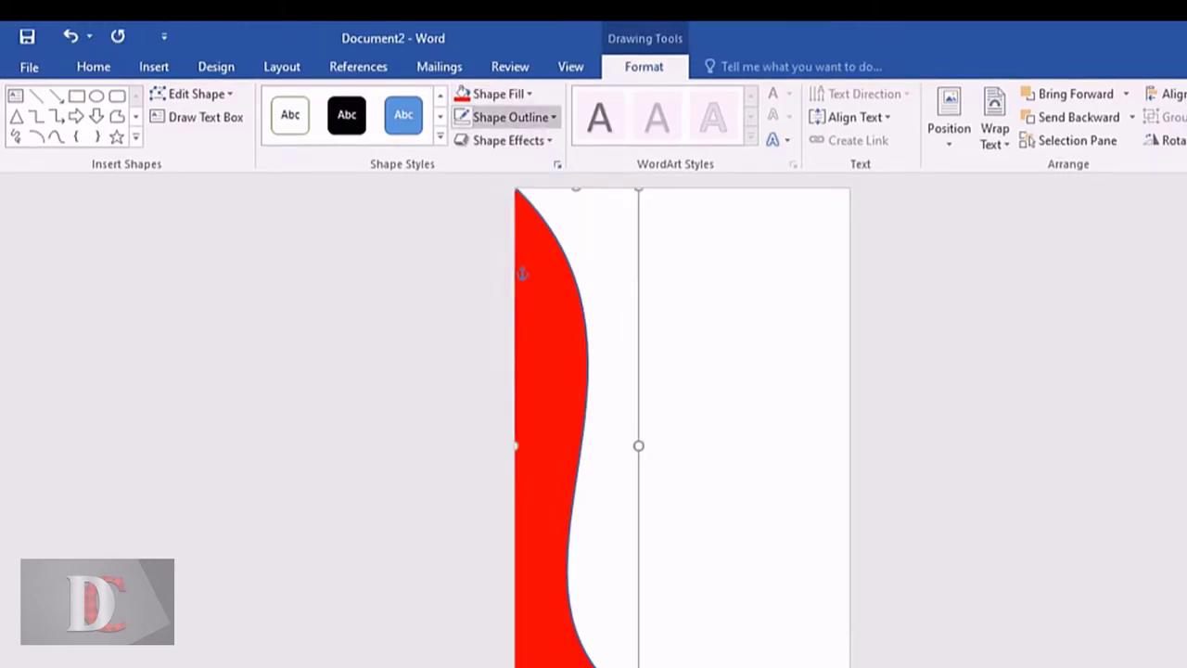
left_click(510, 117)
left_click(514, 295)
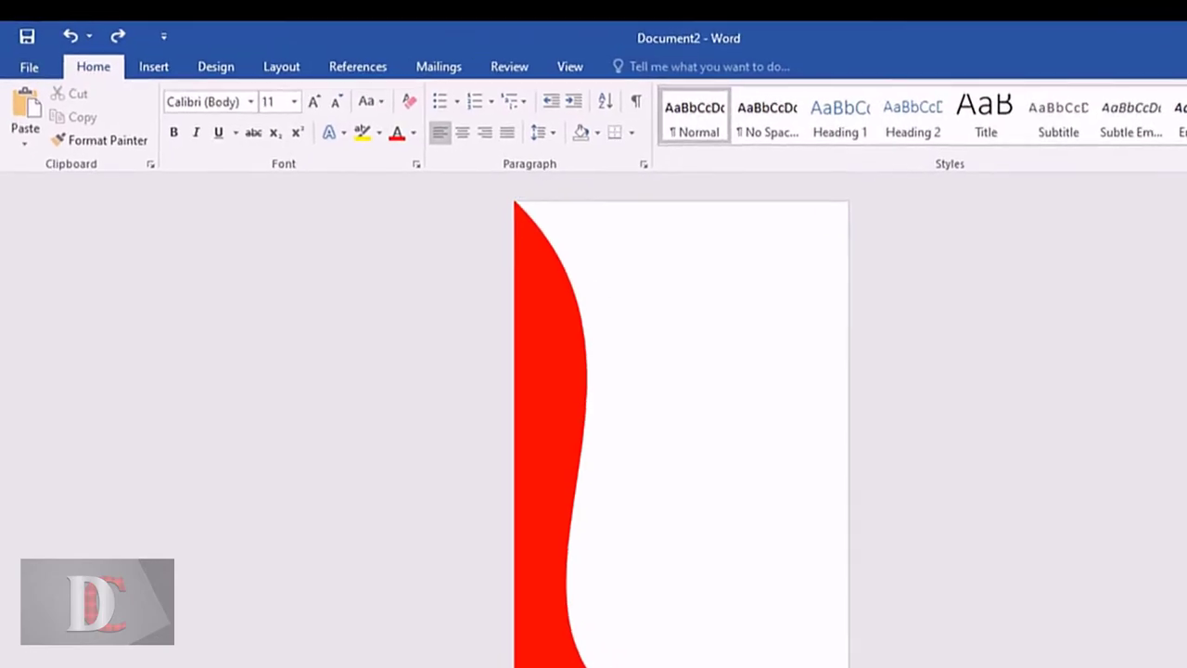
left_click(645, 66)
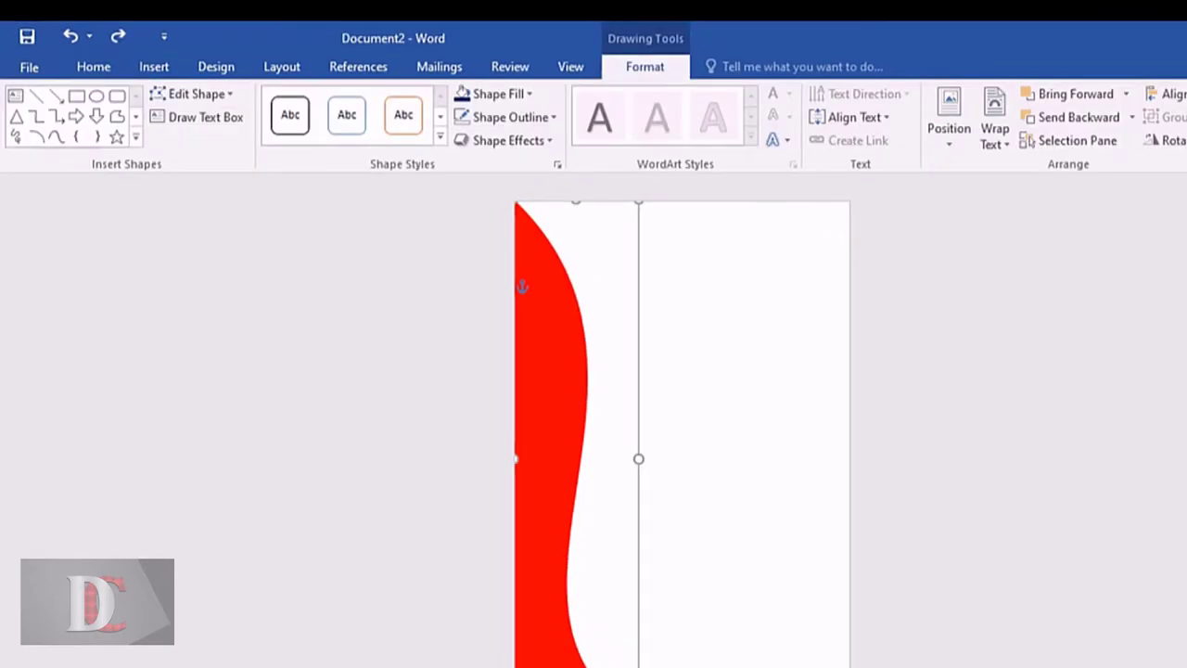
left_click(498, 94)
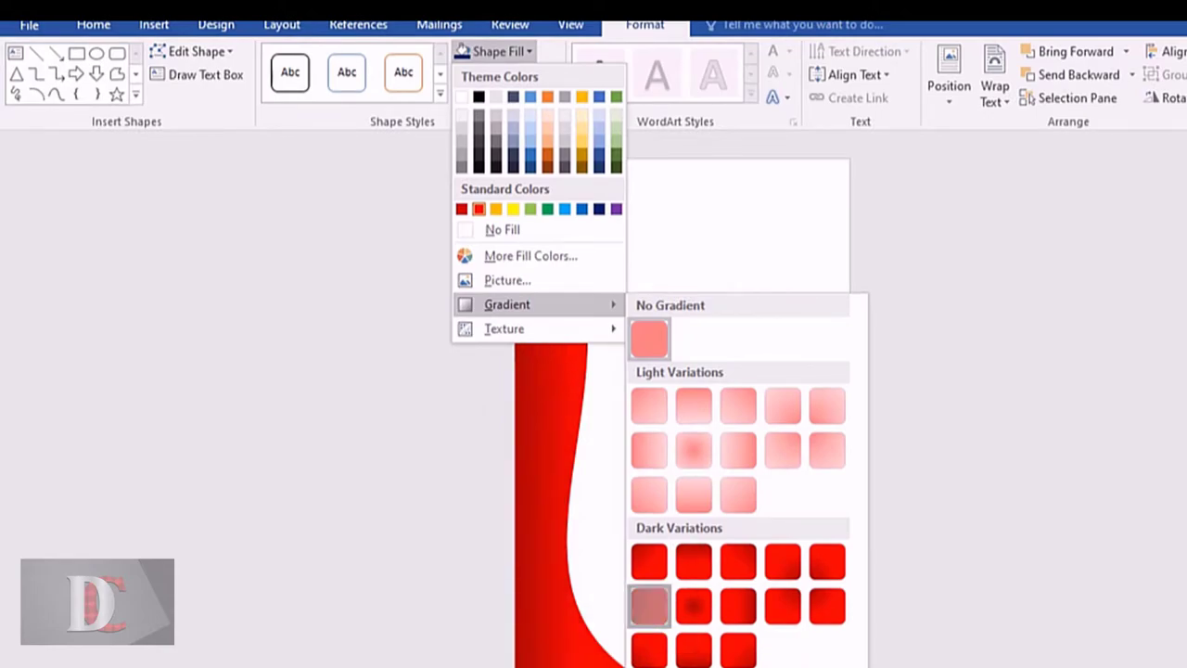
left_click(650, 606)
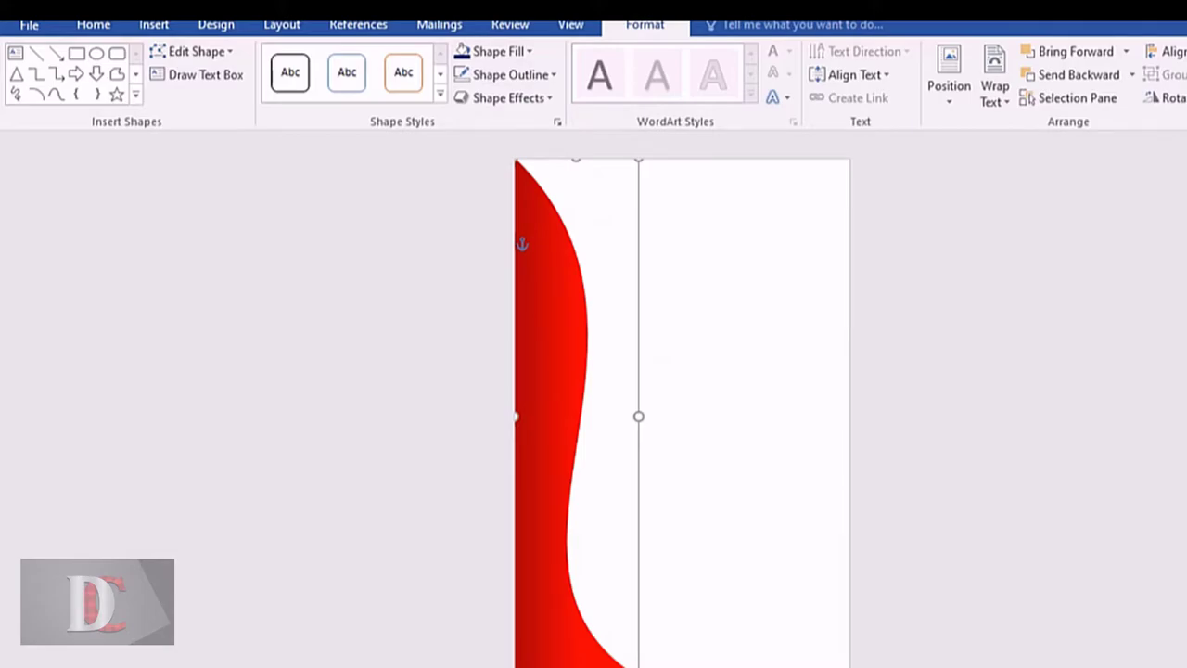
Step: Duplicate the red wave and fill the copy navy blue
left_click(92, 66)
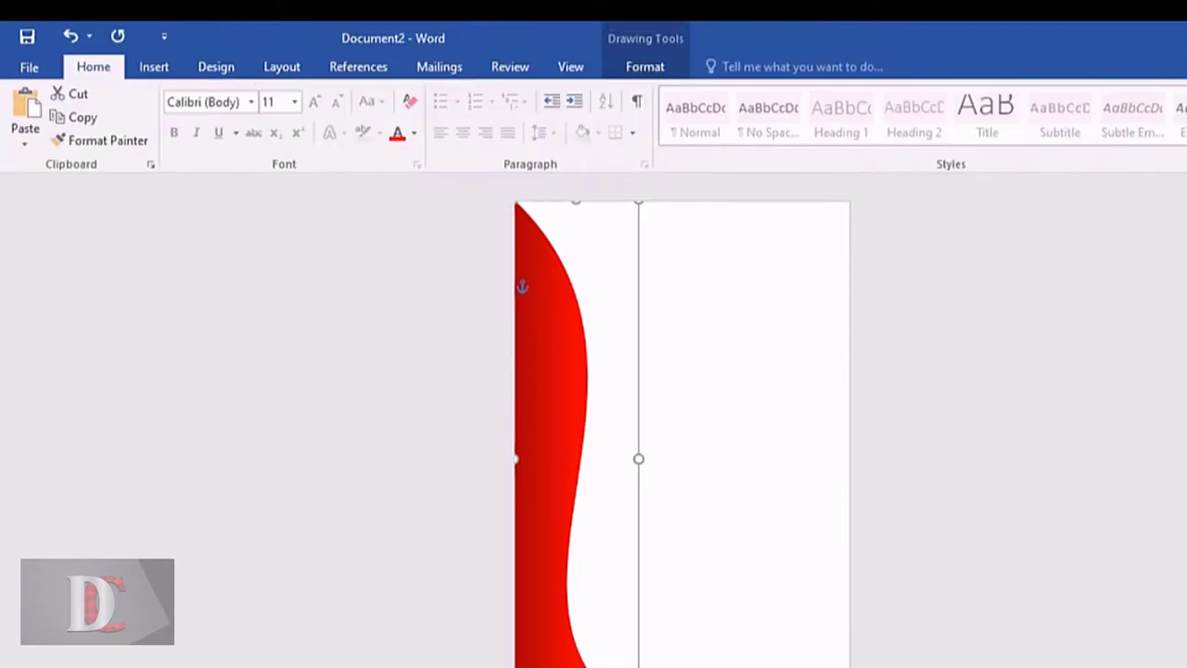
left_click(78, 117)
left_click(25, 106)
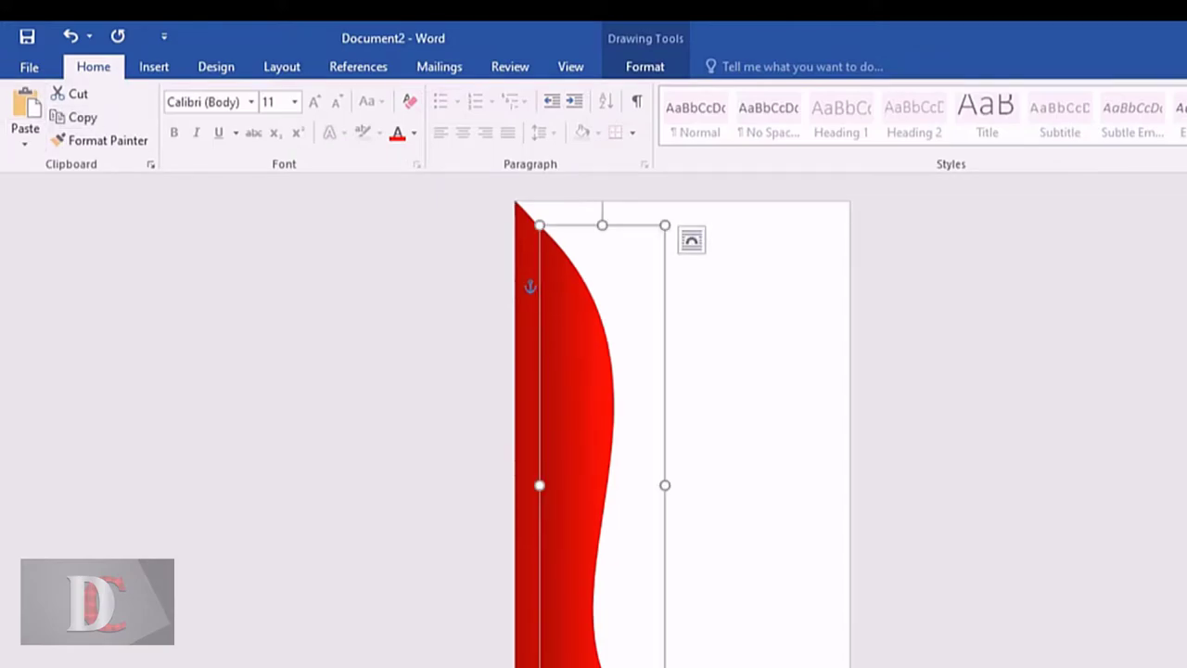
left_click(645, 67)
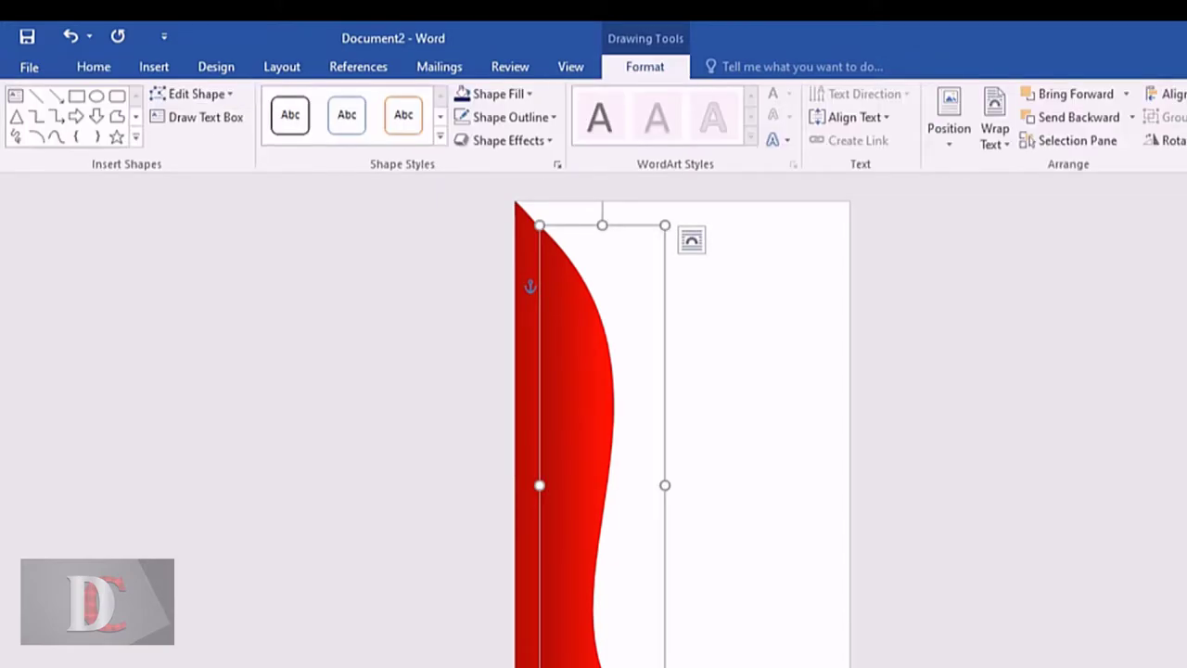
left_click(527, 94)
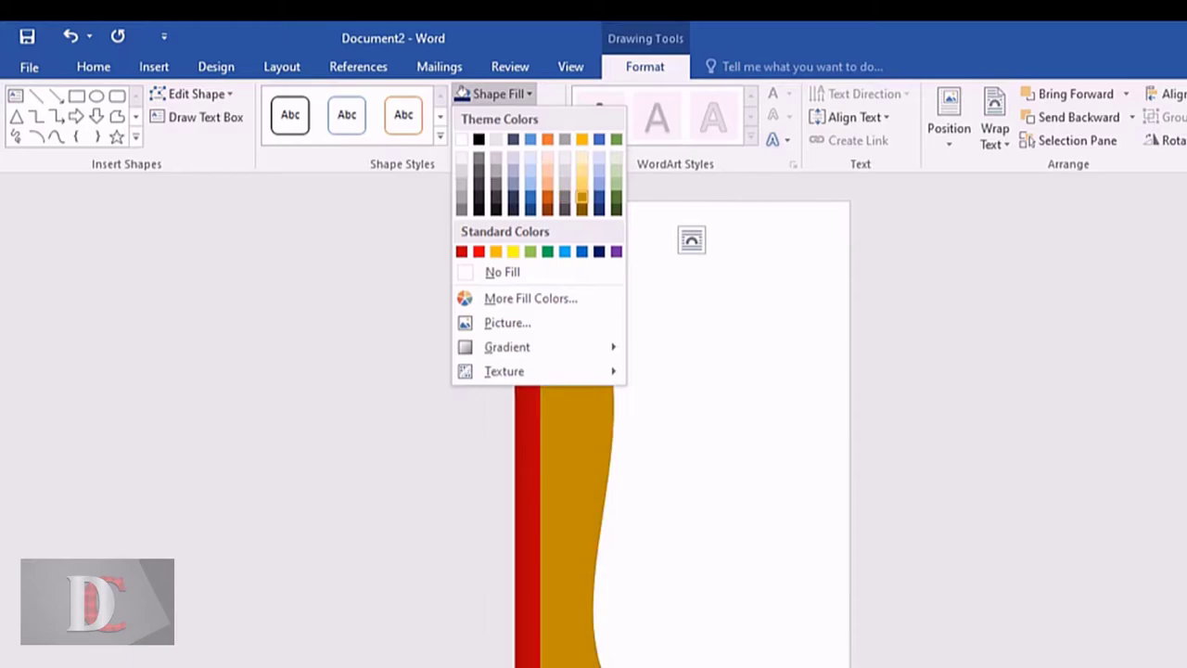
left_click(599, 251)
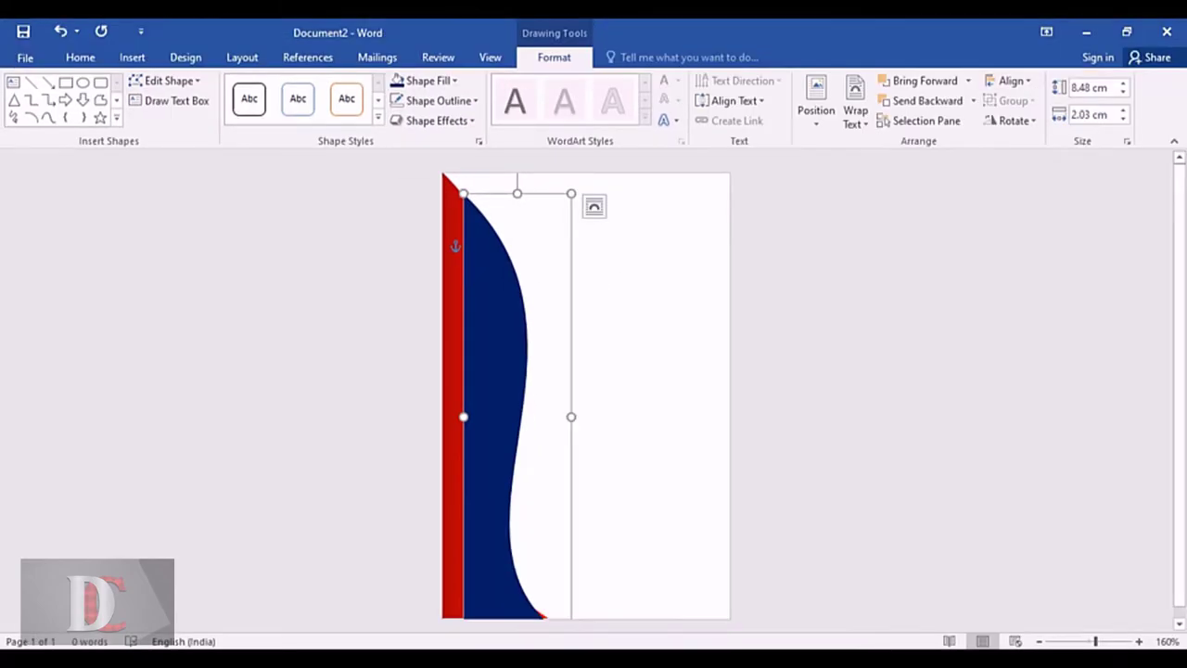
Step: Send the navy copy backward and nudge it left until a thin navy band shows
key("Up")
key("ctrl+Left")
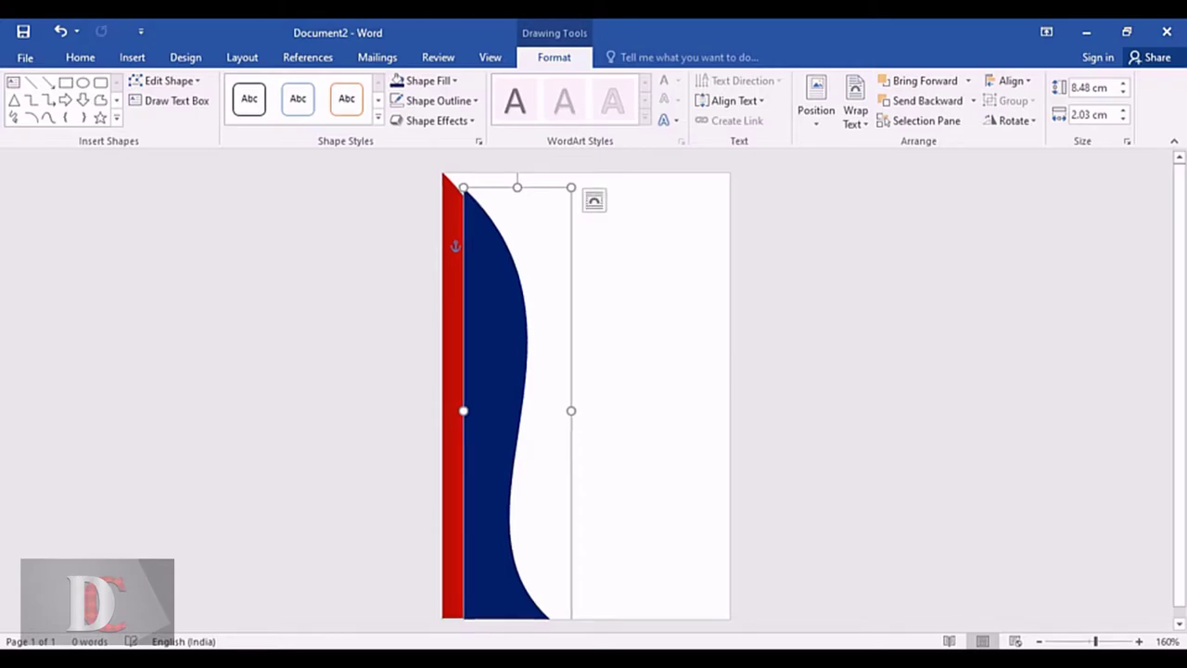
left_click(923, 100)
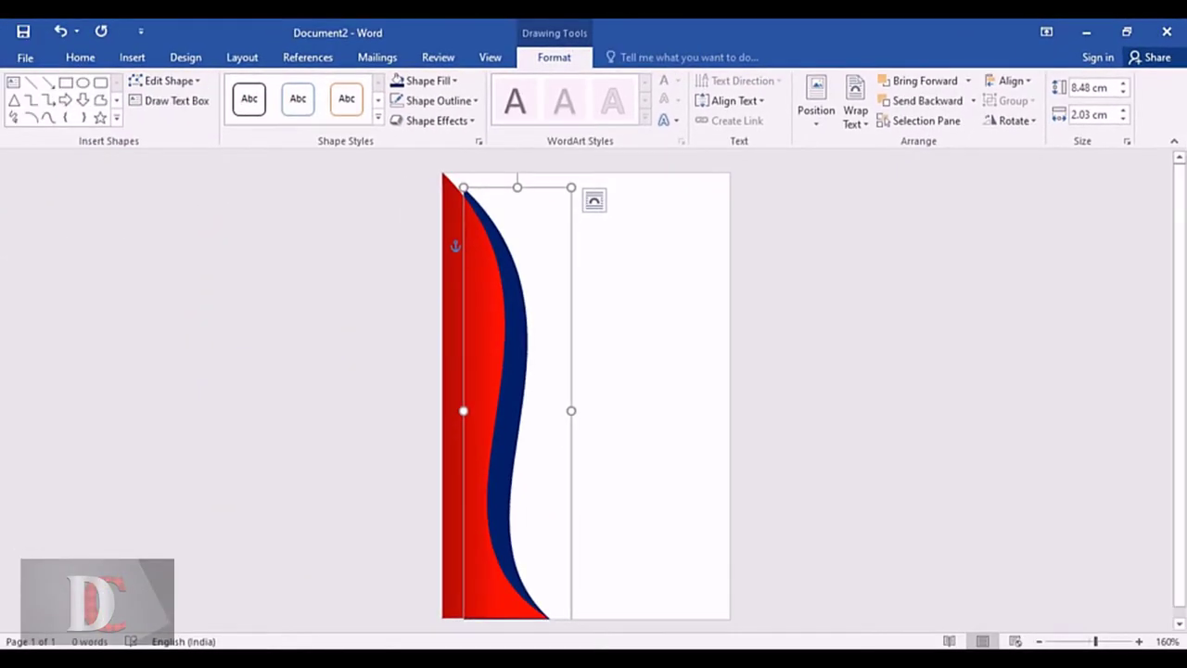
key("ctrl+Left")
key("ctrl+Left")
key("ctrl+Left")
key("ctrl+Left")
key("ctrl+Left")
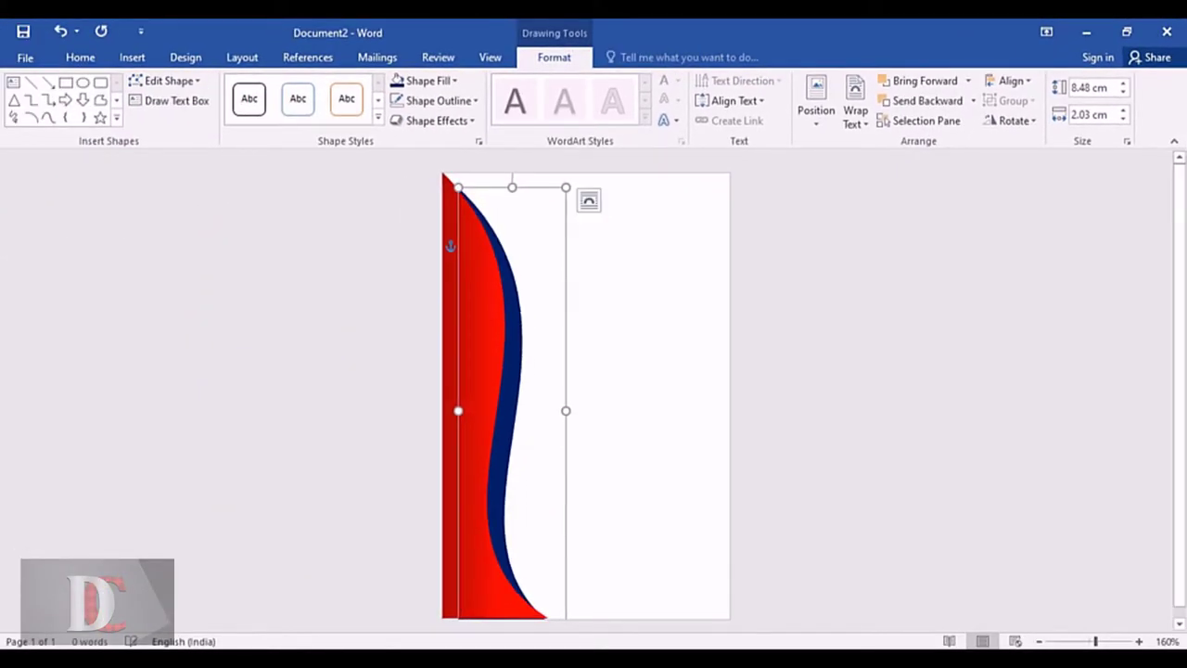
key("ctrl+Left")
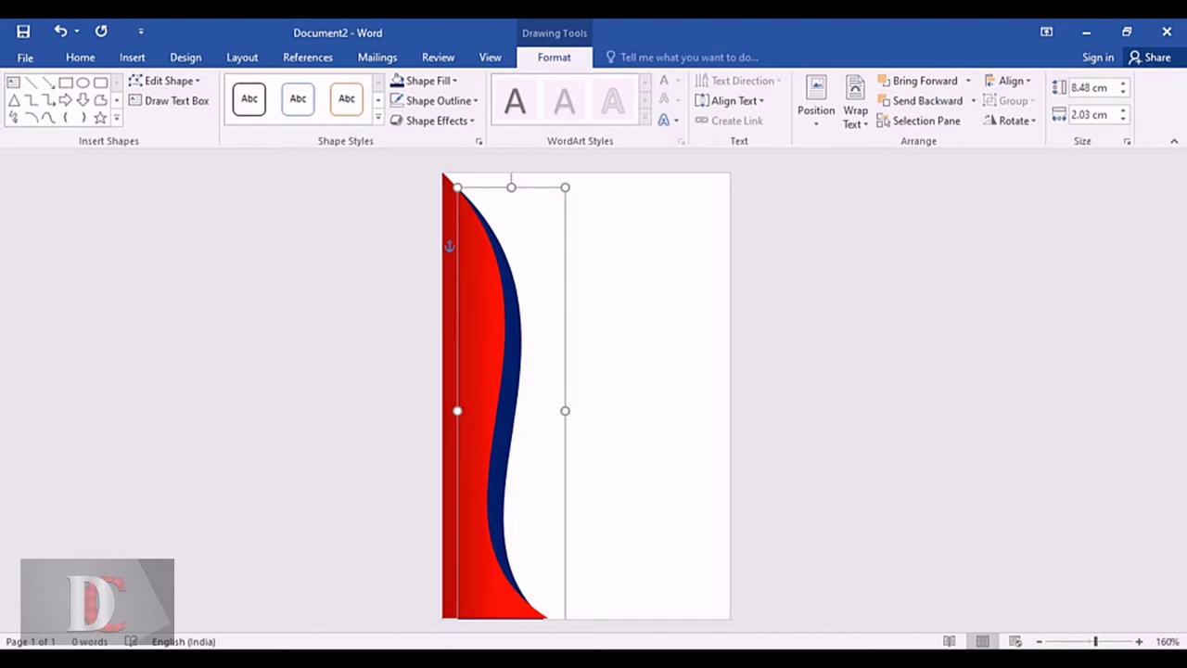
key("ctrl+Left")
key("ctrl+Left")
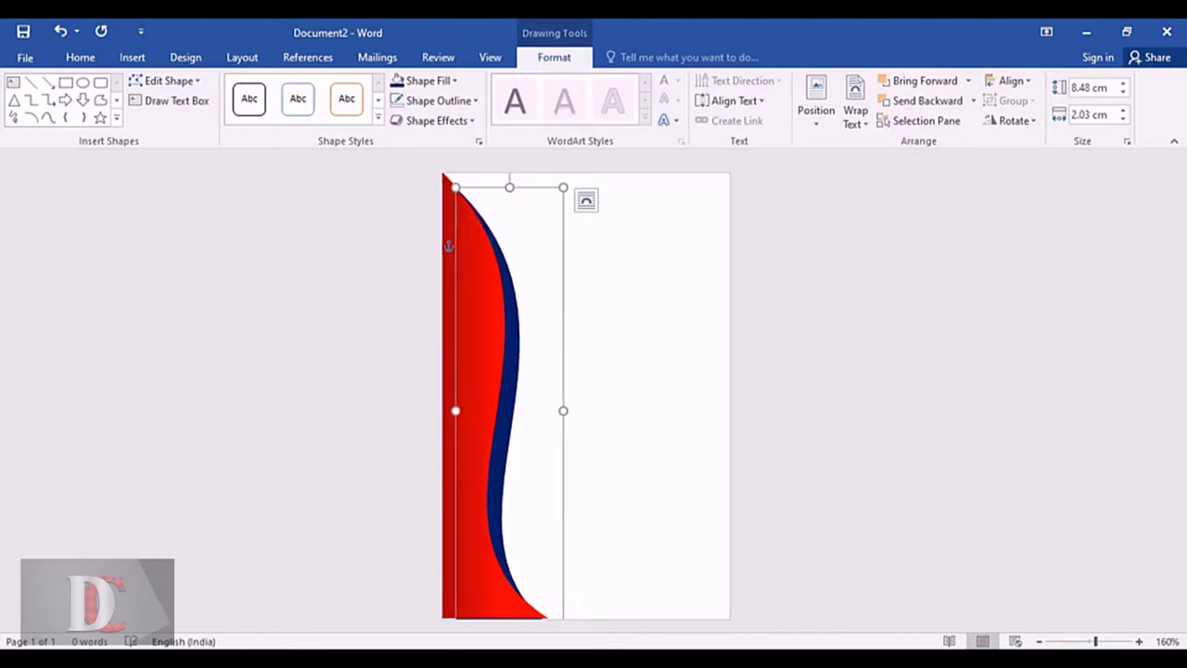
key("ctrl+Left")
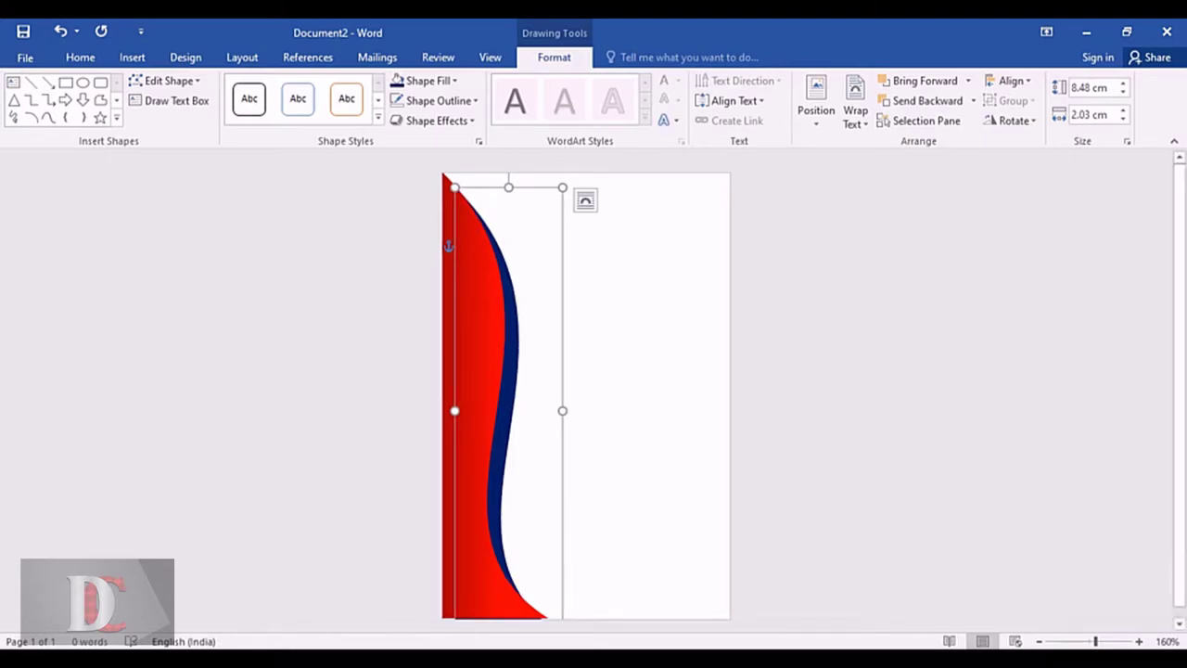
key("Escape")
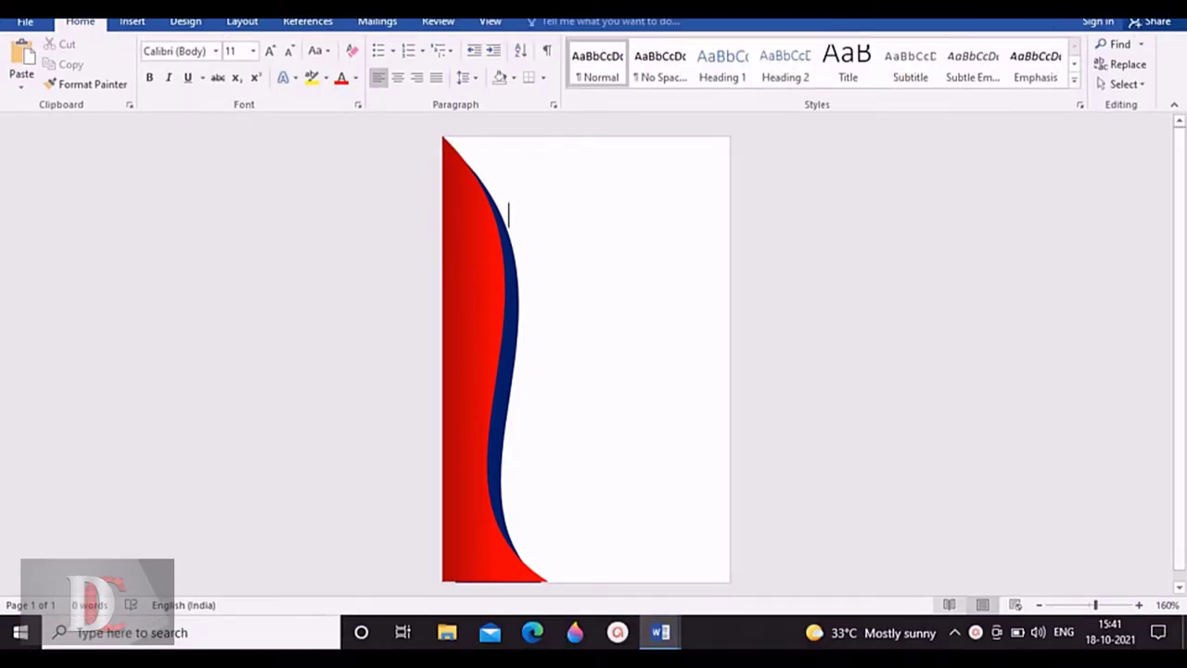
Step: Draw a red rectangle over the whole card and send it back two layers behind the waves
key("alt+n")
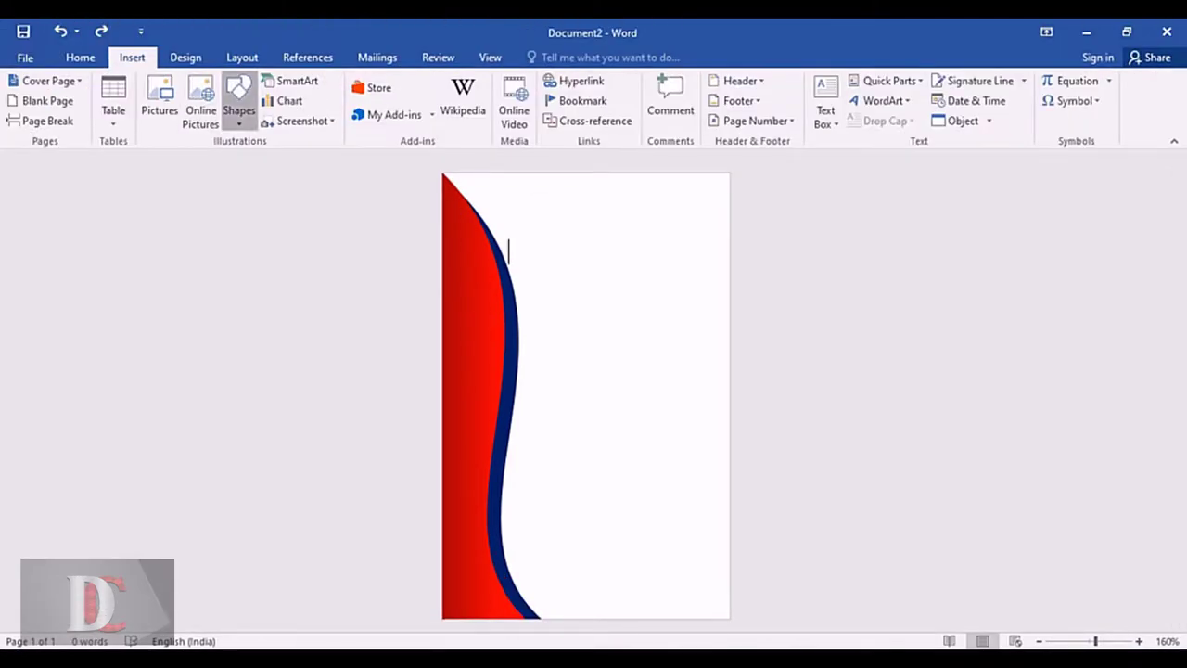
left_click(238, 102)
left_click(275, 160)
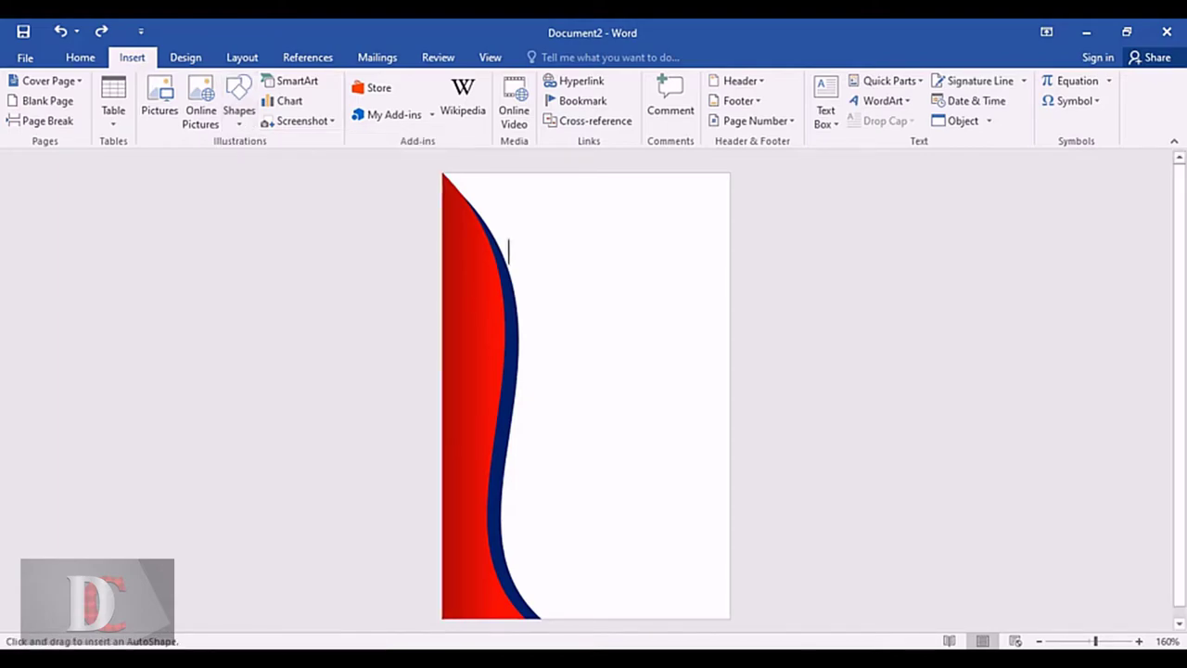
left_click_drag(442, 175, 751, 596)
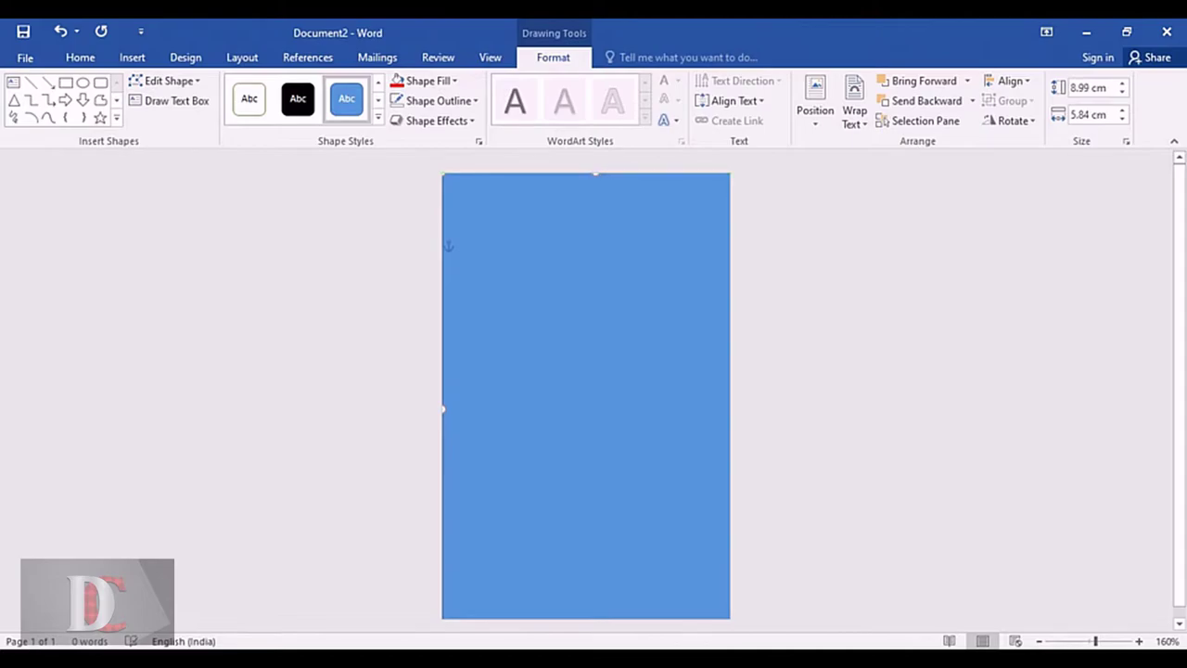
left_click(427, 81)
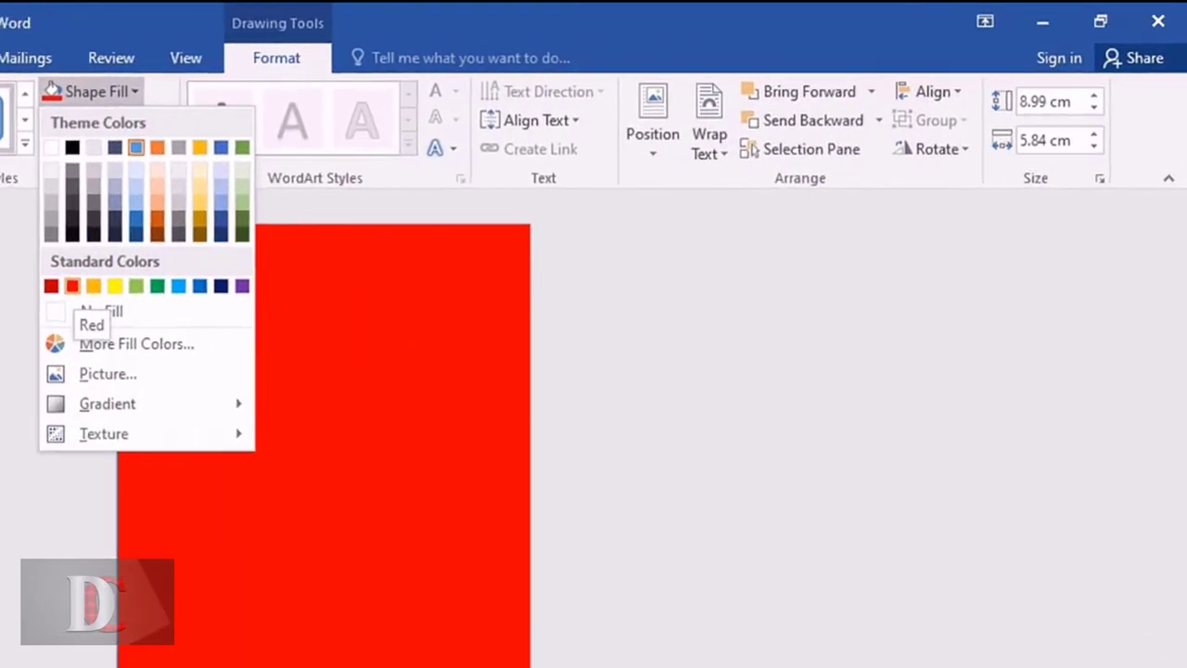
left_click(72, 286)
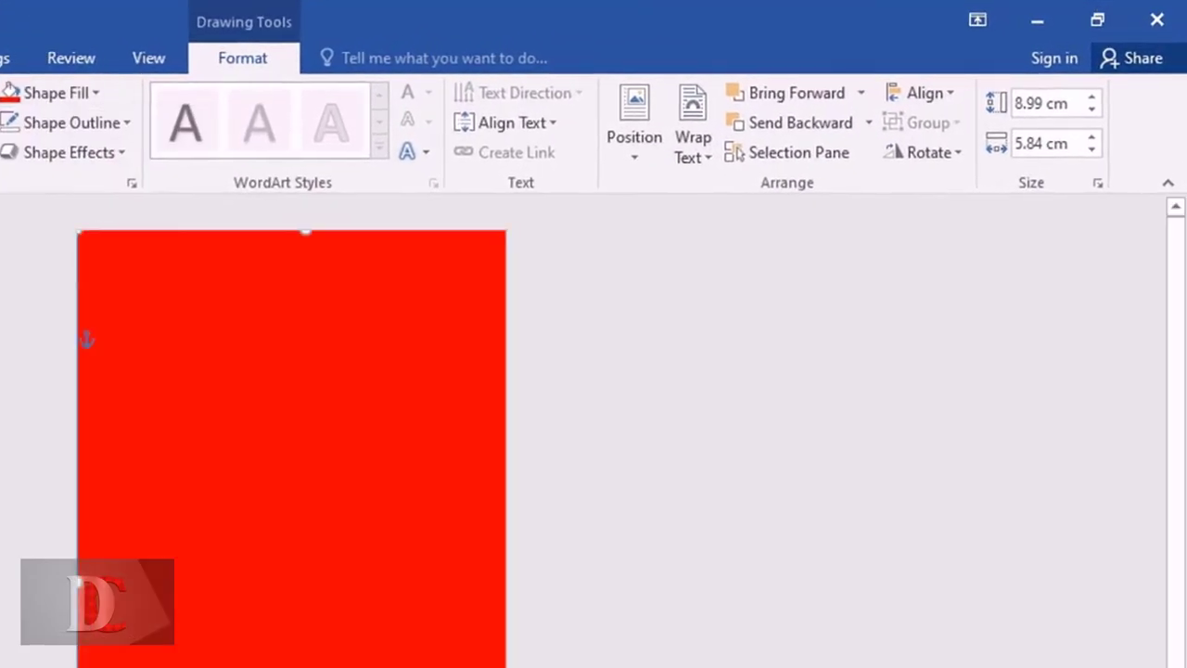
left_click(793, 122)
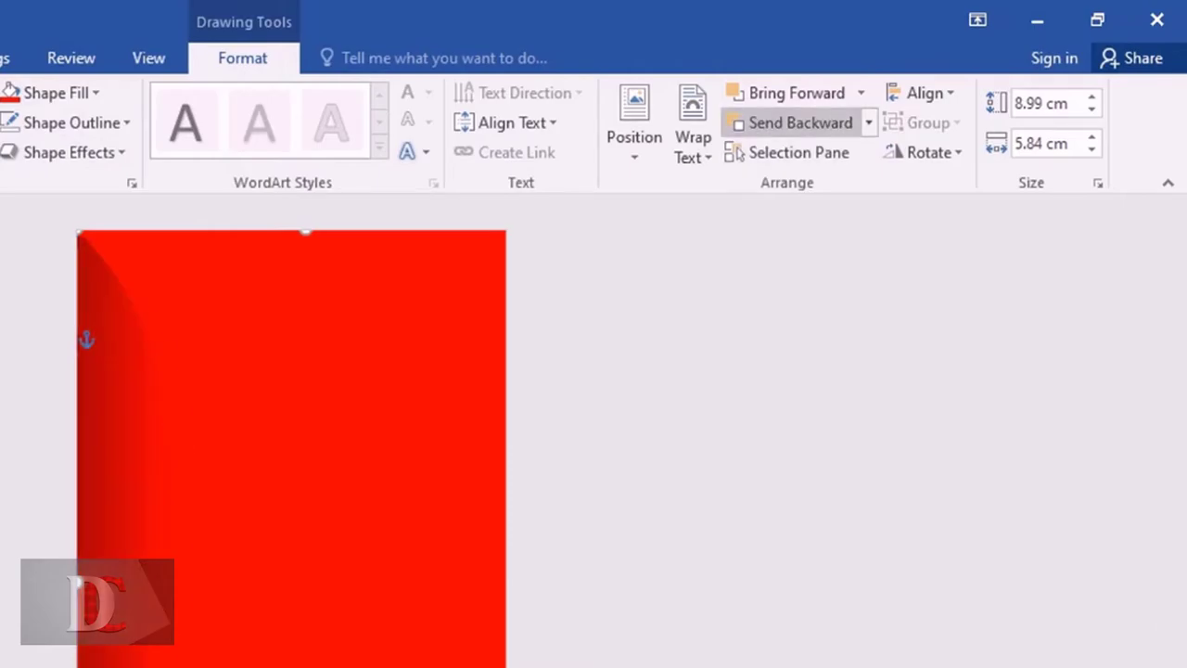
left_click(793, 123)
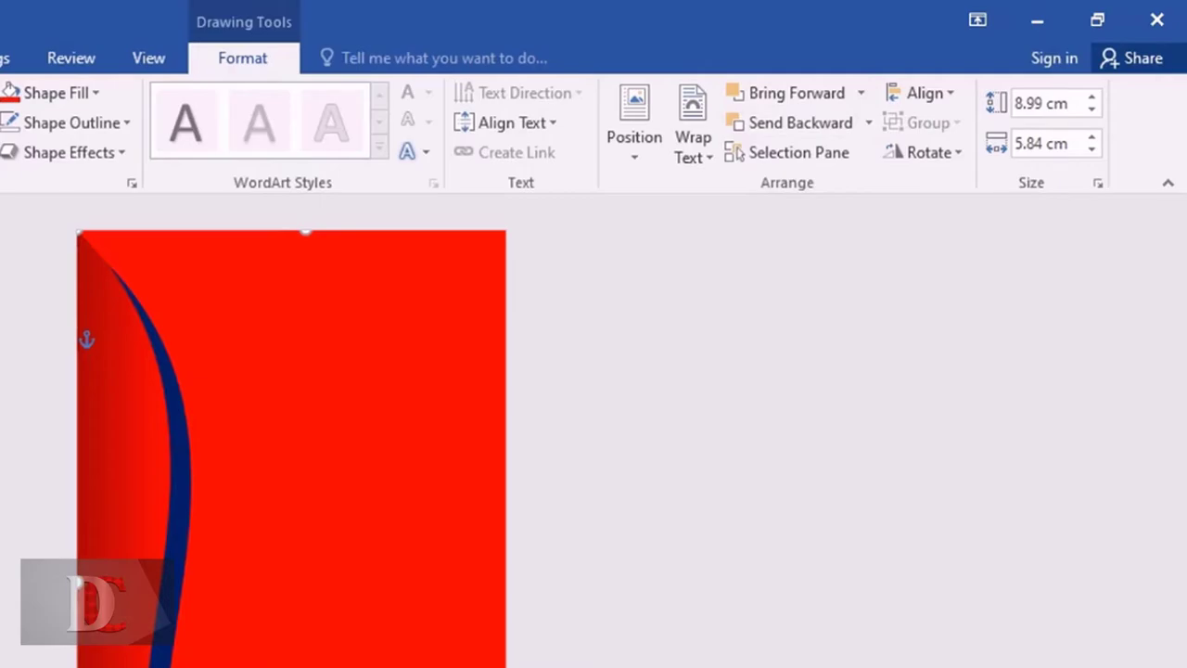
left_click(132, 57)
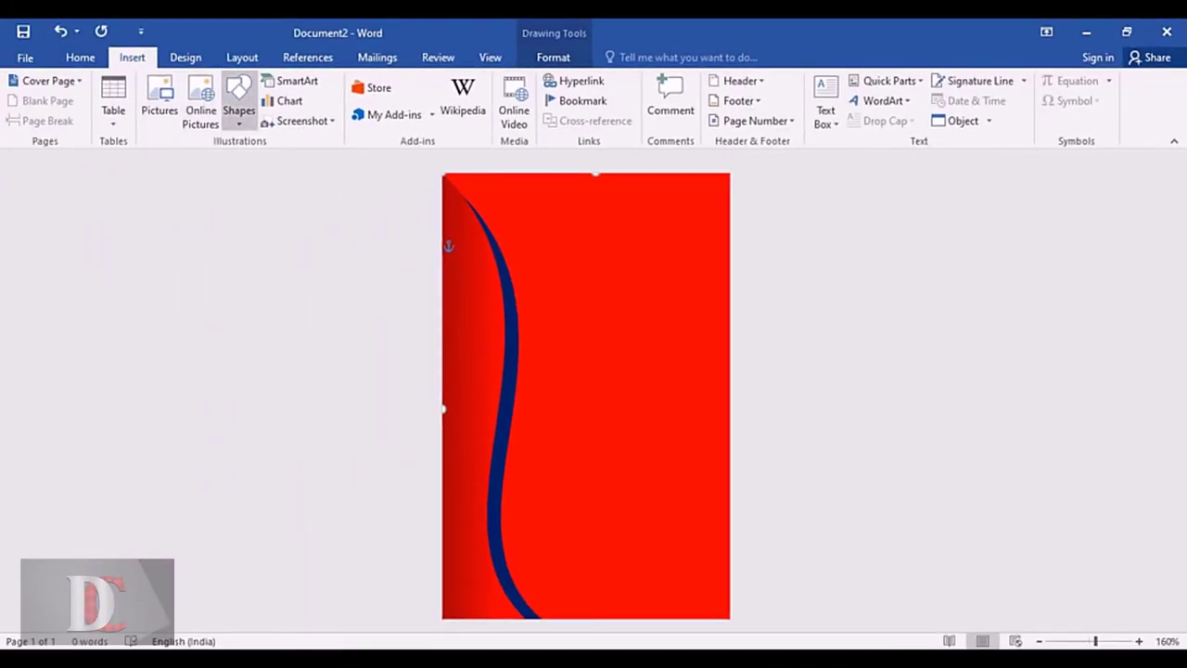
Step: Draw a slightly smaller inner rectangle, fill it white with no outline, and send it back twice
left_click(238, 102)
left_click(232, 250)
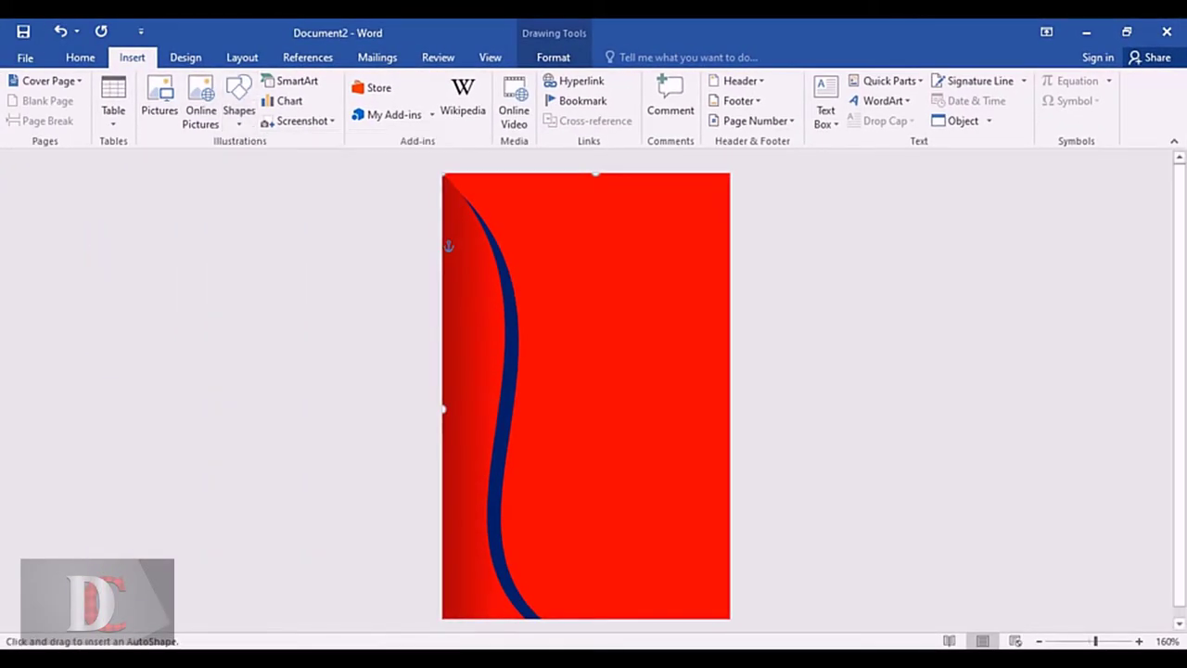
left_click_drag(448, 181, 724, 489)
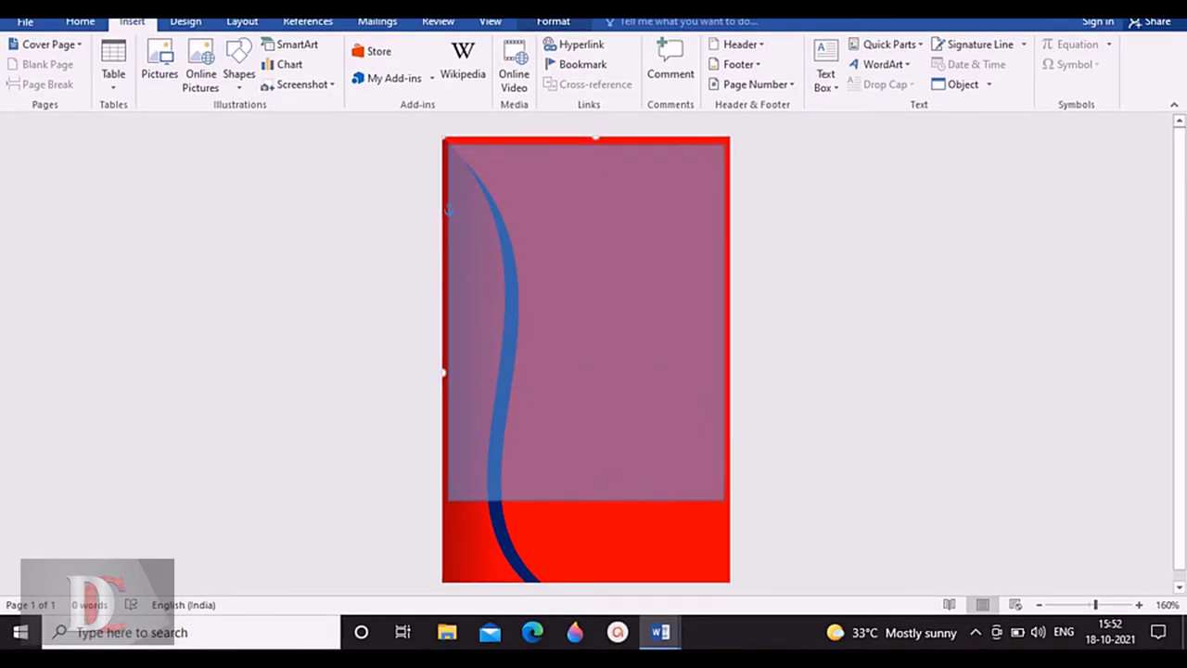
left_click_drag(724, 489, 722, 577)
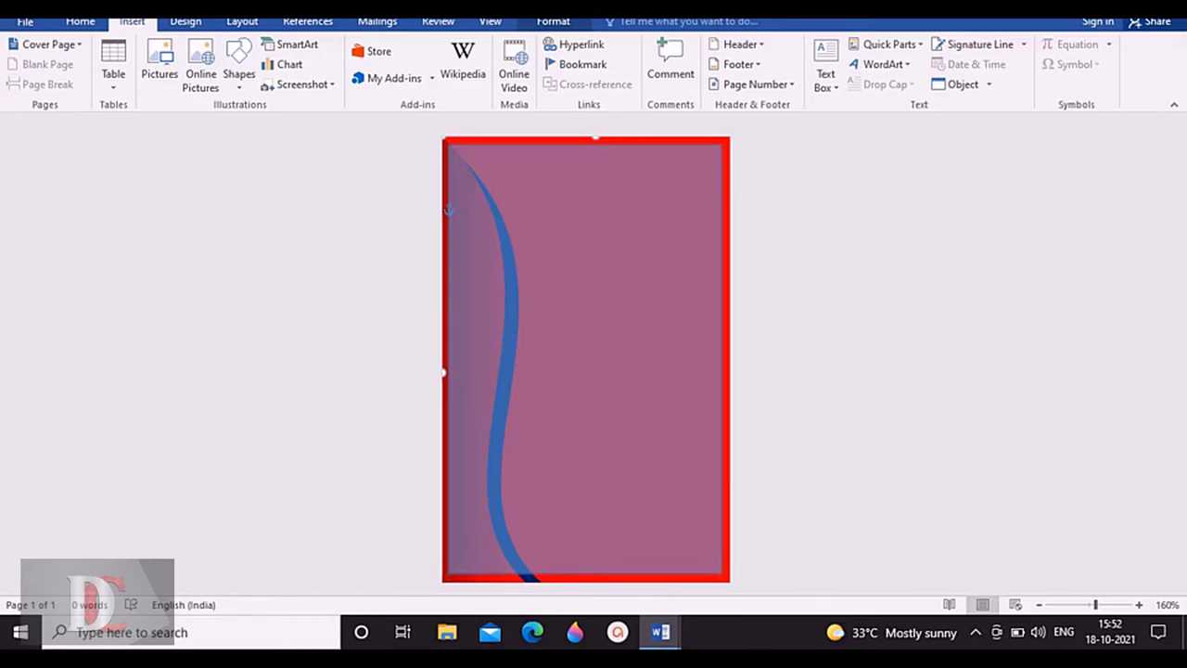
left_click_drag(720, 573, 723, 576)
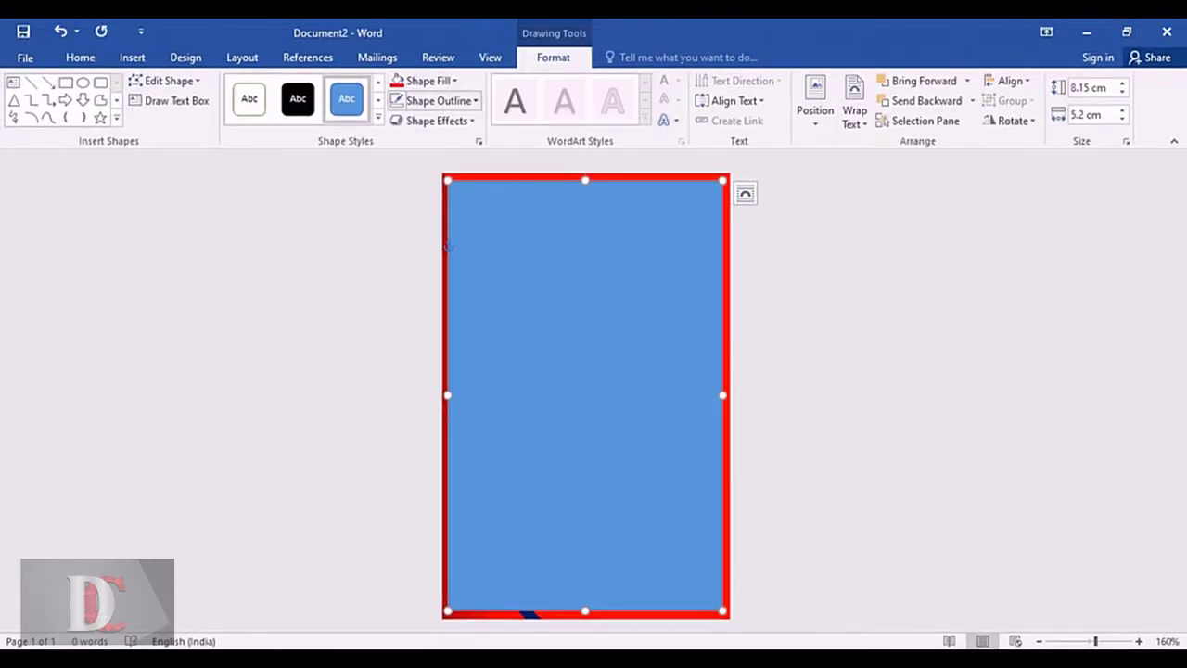
left_click(425, 81)
left_click(397, 120)
left_click(436, 100)
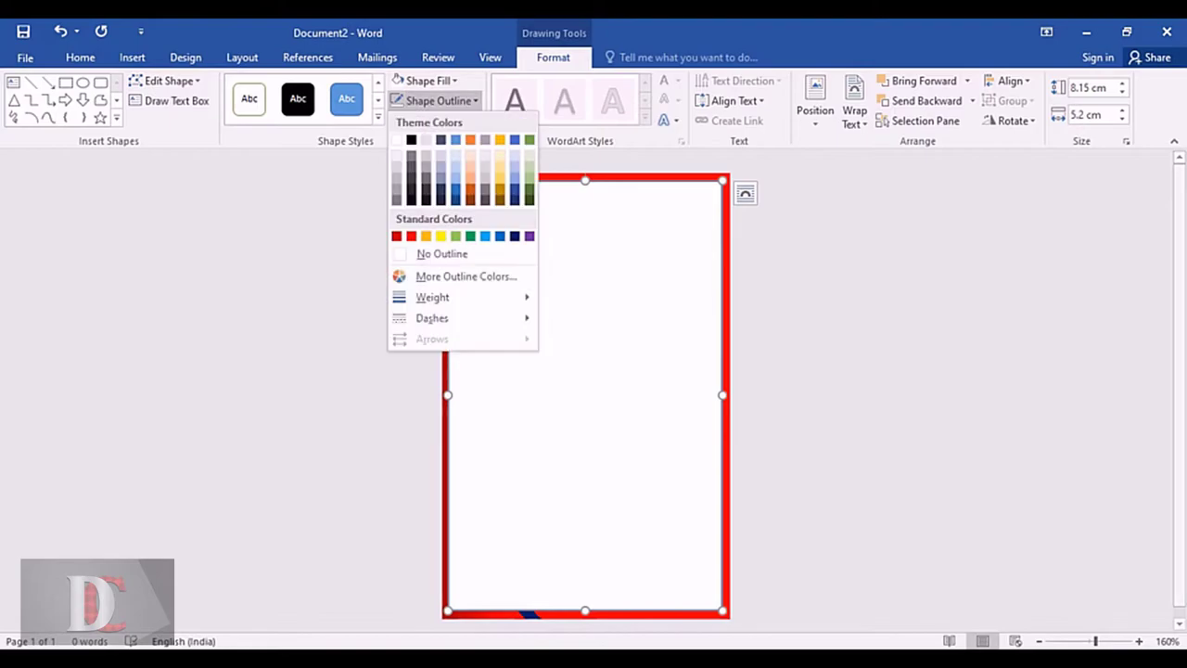
left_click(426, 252)
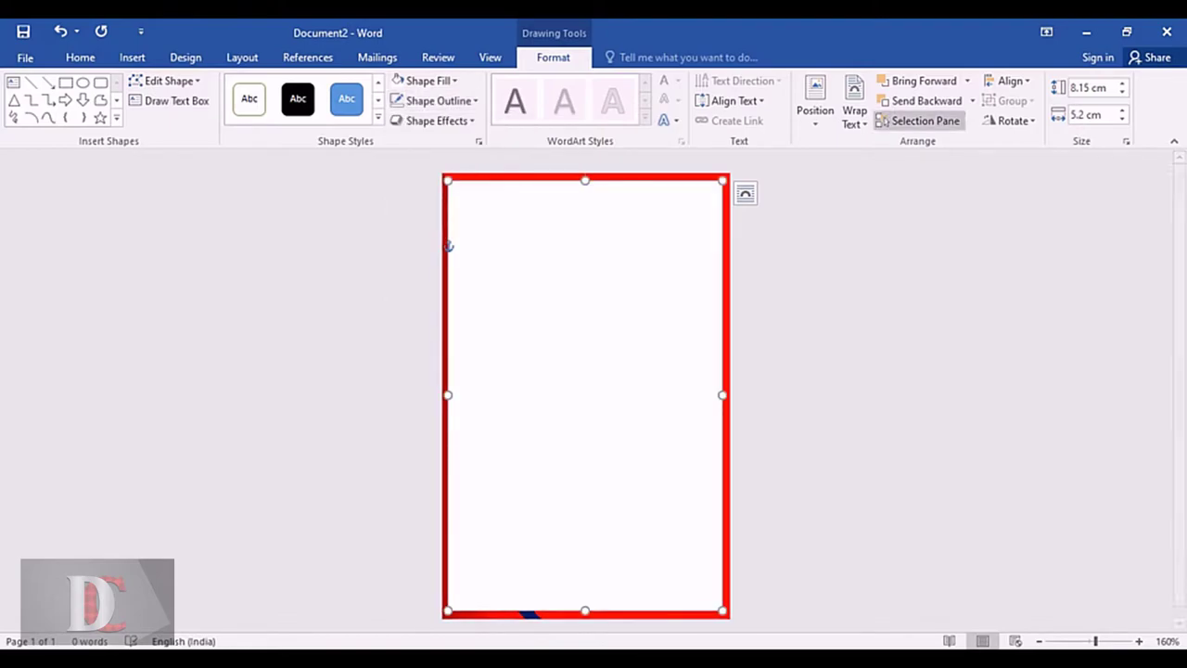
left_click(922, 100)
left_click(923, 100)
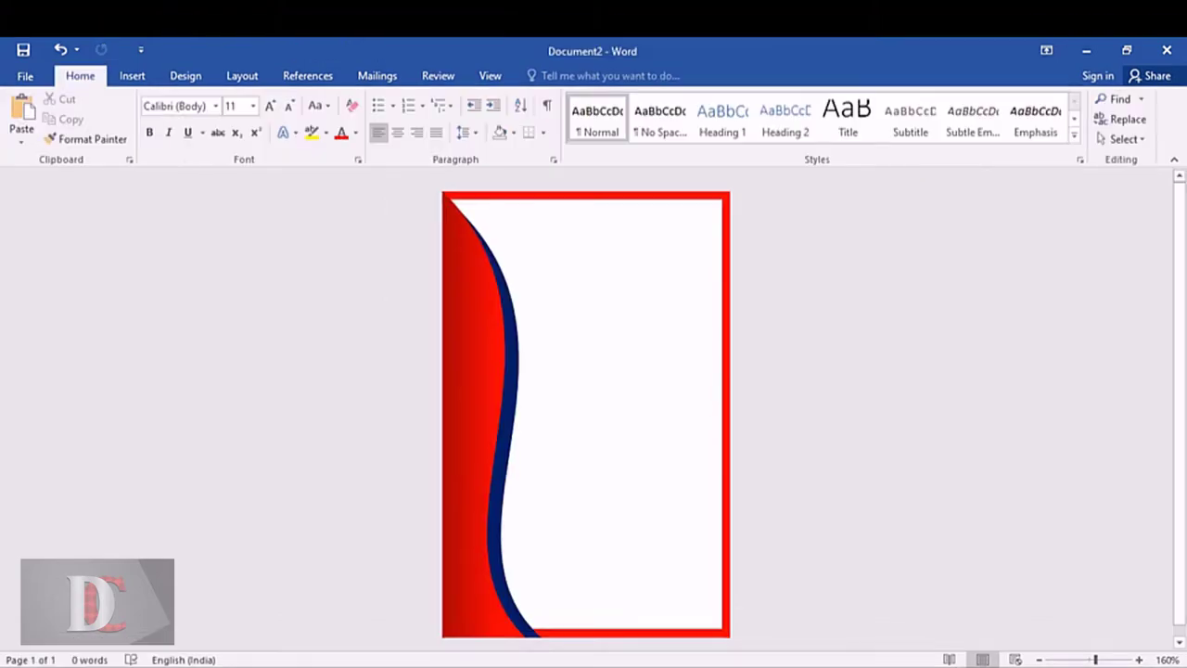
Step: Insert the emblem image 20211018_140717 onto the card
left_click(132, 75)
left_click(160, 116)
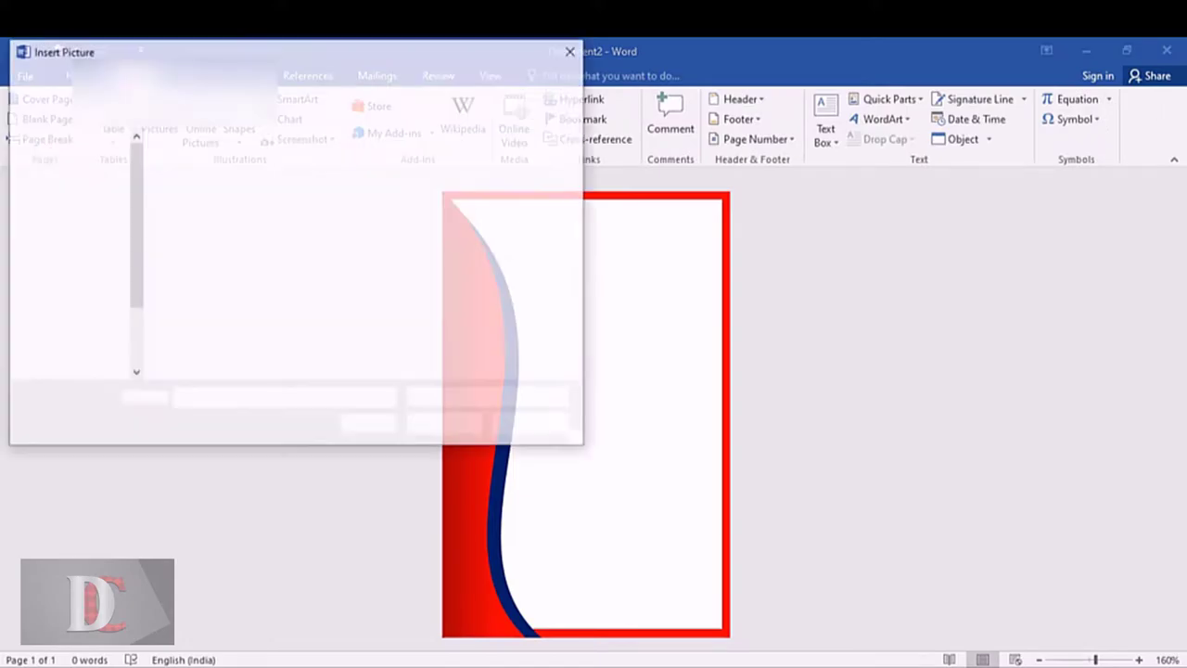
left_click(177, 232)
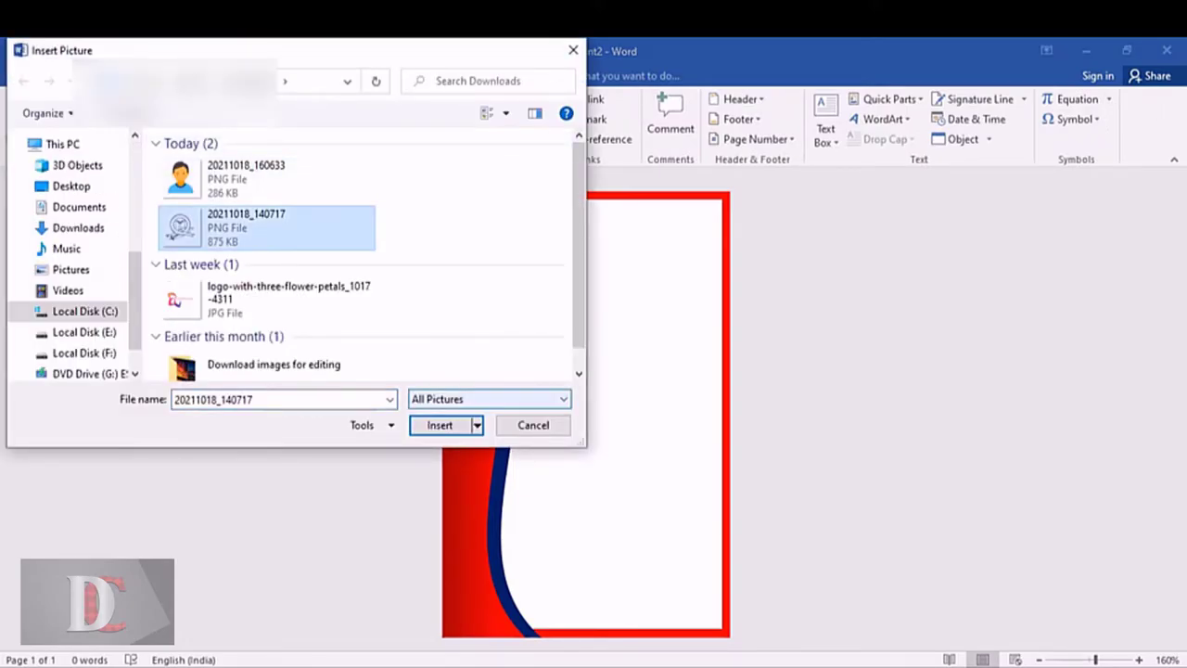
left_click(440, 424)
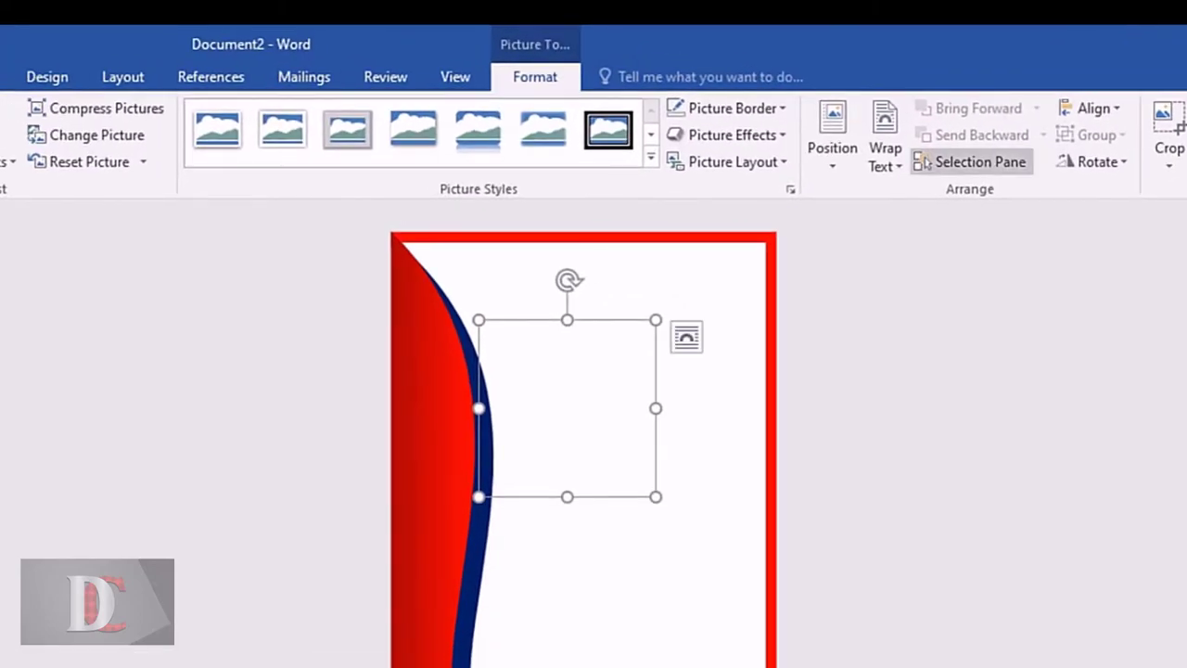
Step: Set the emblem to Square wrapping, turn off Move with Text, and shrink it slightly
left_click(885, 149)
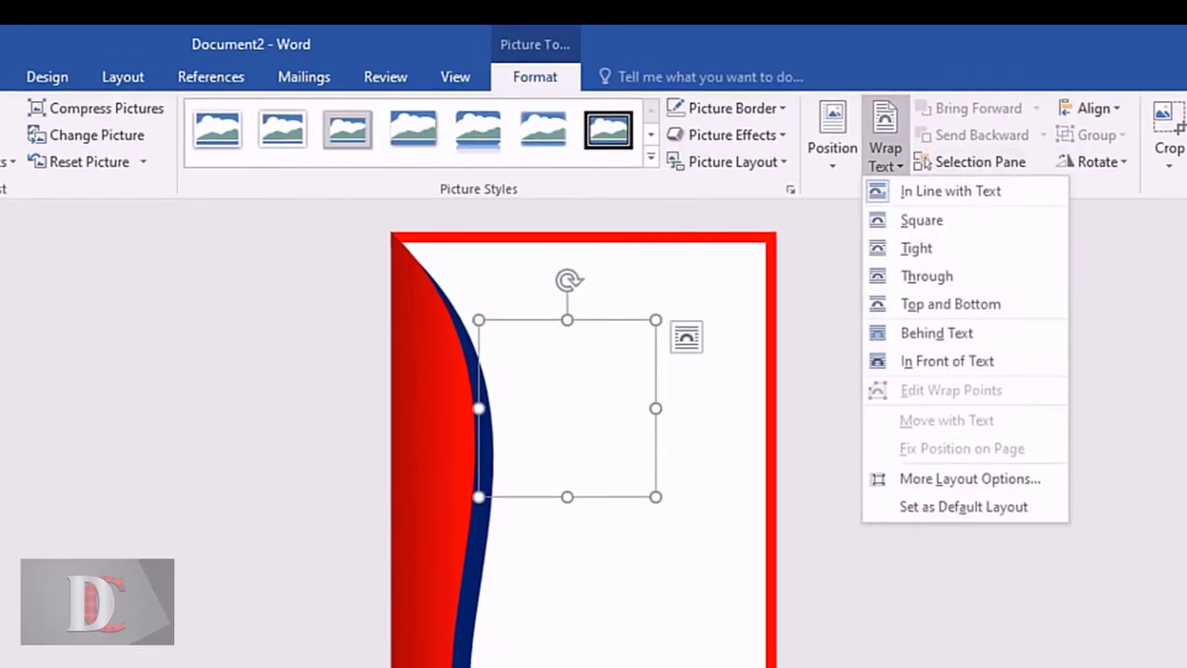
left_click(919, 220)
left_click(885, 149)
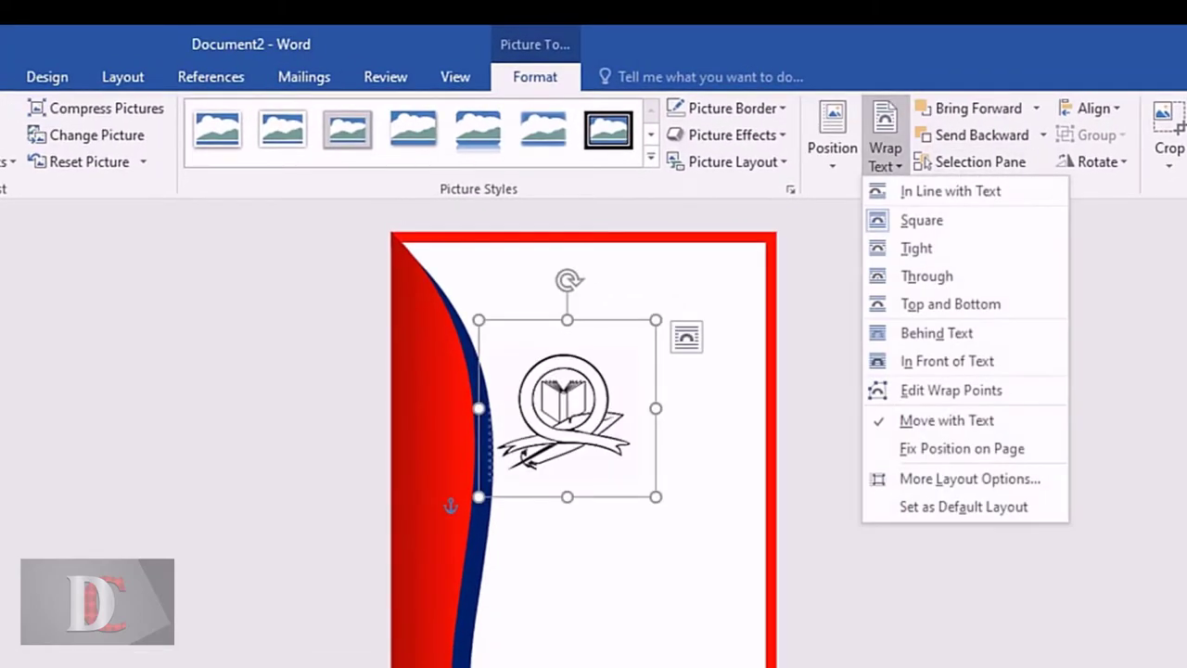
left_click(941, 420)
left_click_drag(441, 406, 458, 394)
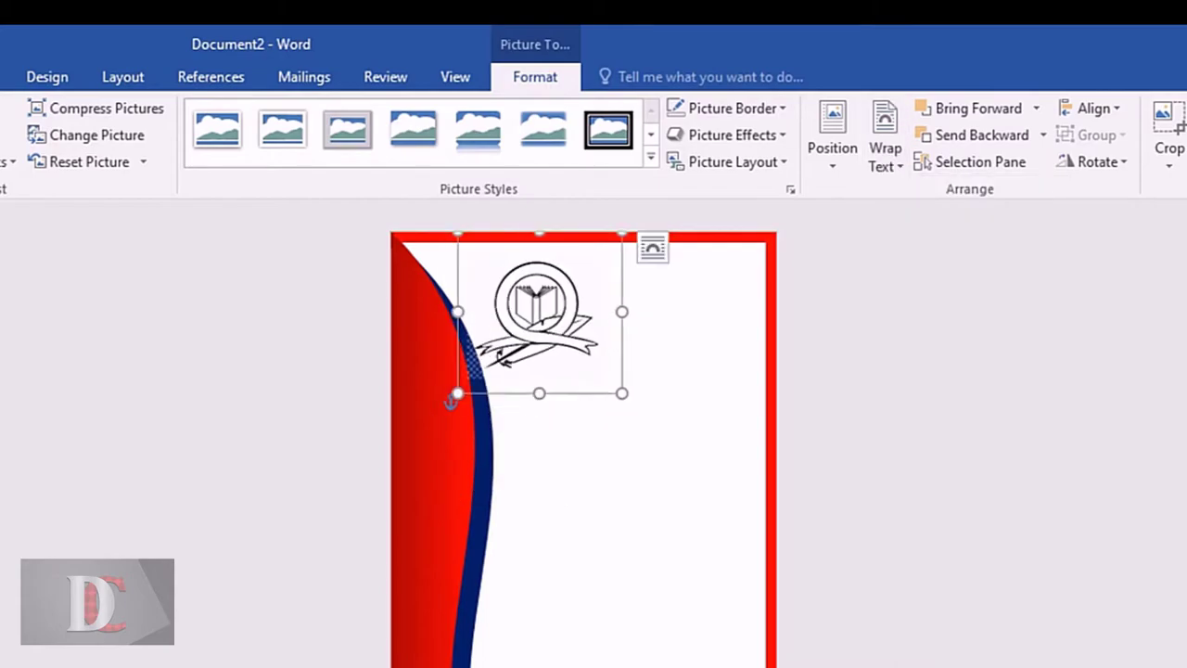
left_click(445, 408)
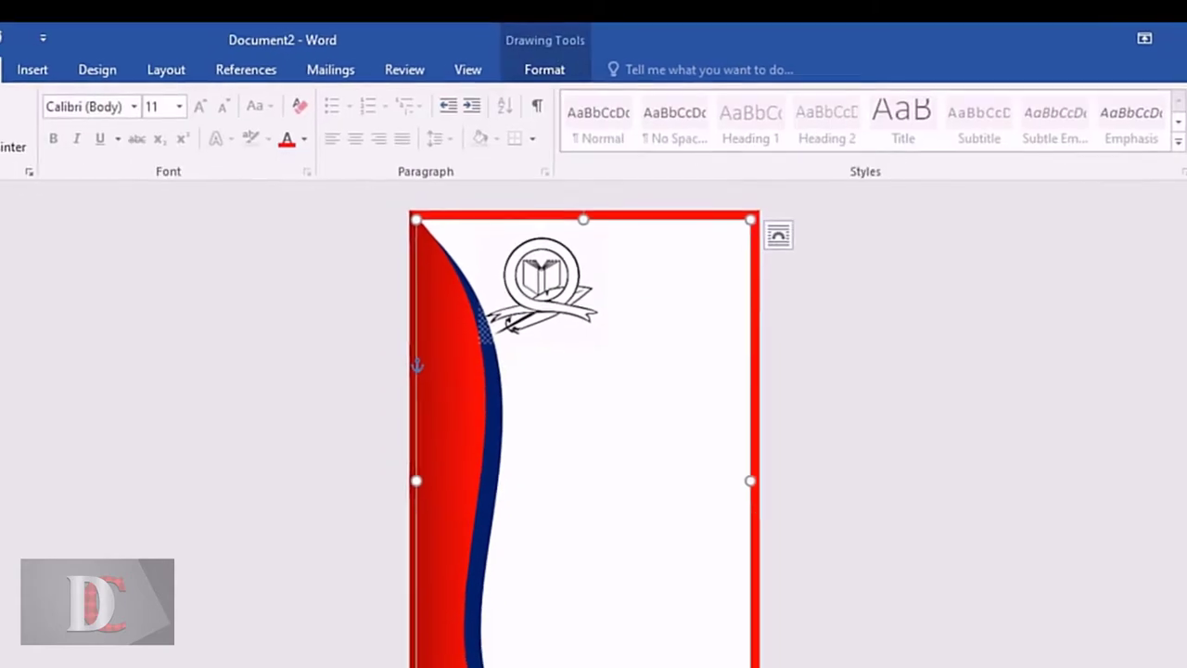
Step: Add a blue-style WordArt reading 'G.H.S SCHOOL'
left_click(38, 69)
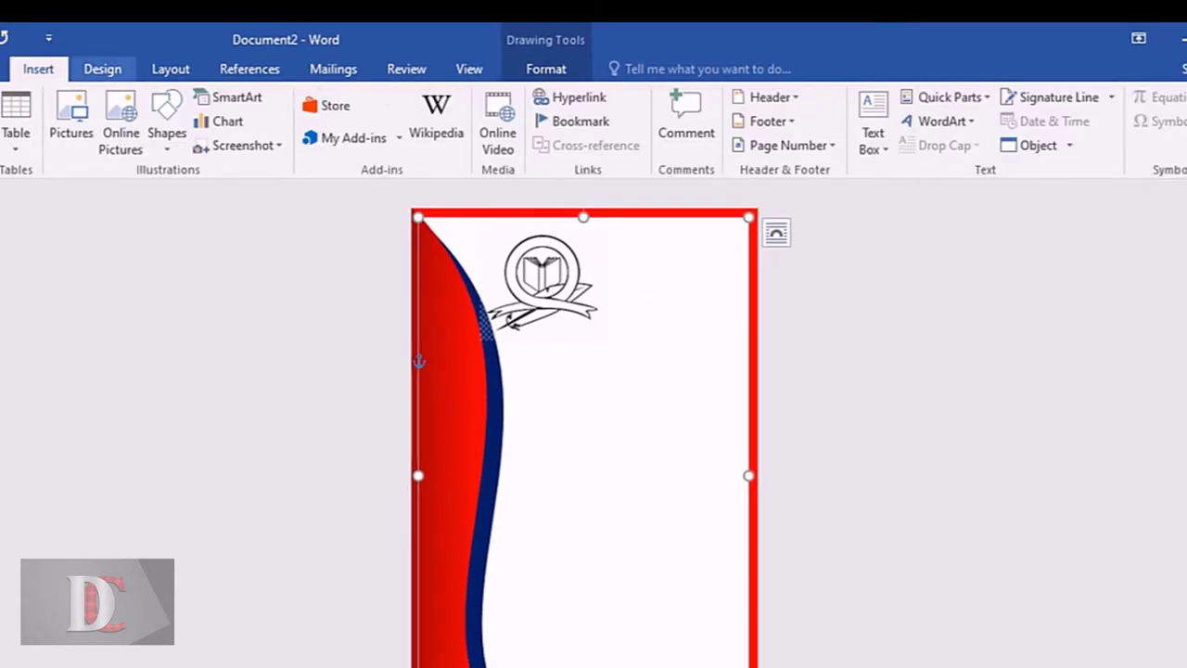
left_click(939, 121)
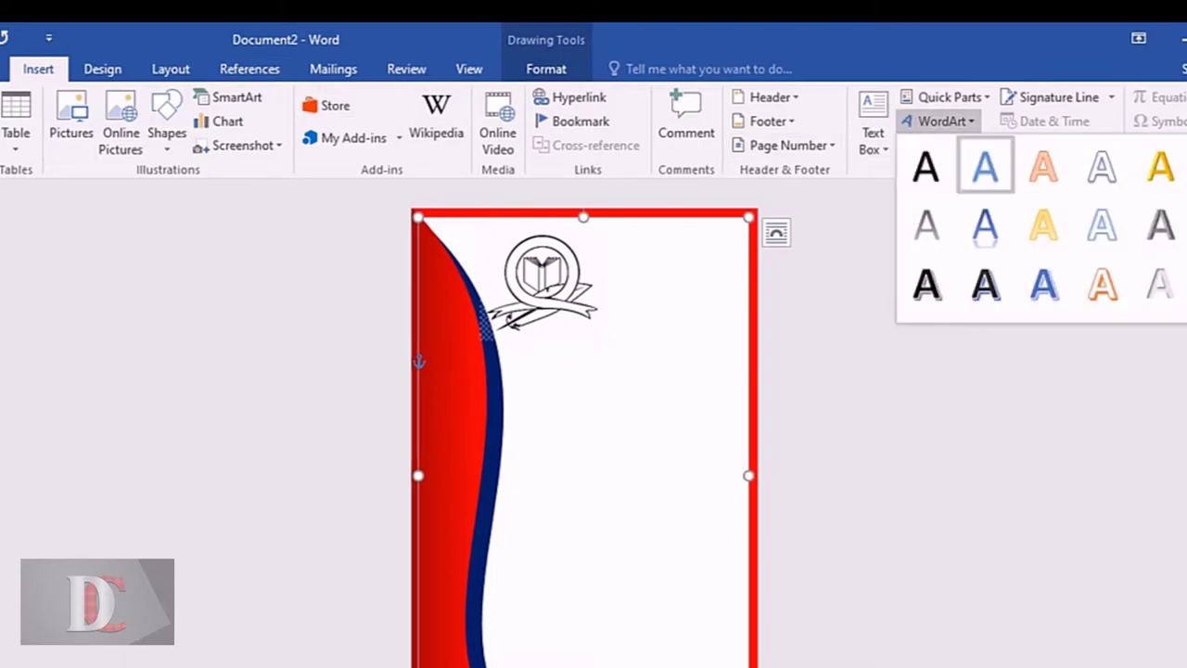
left_click(1044, 284)
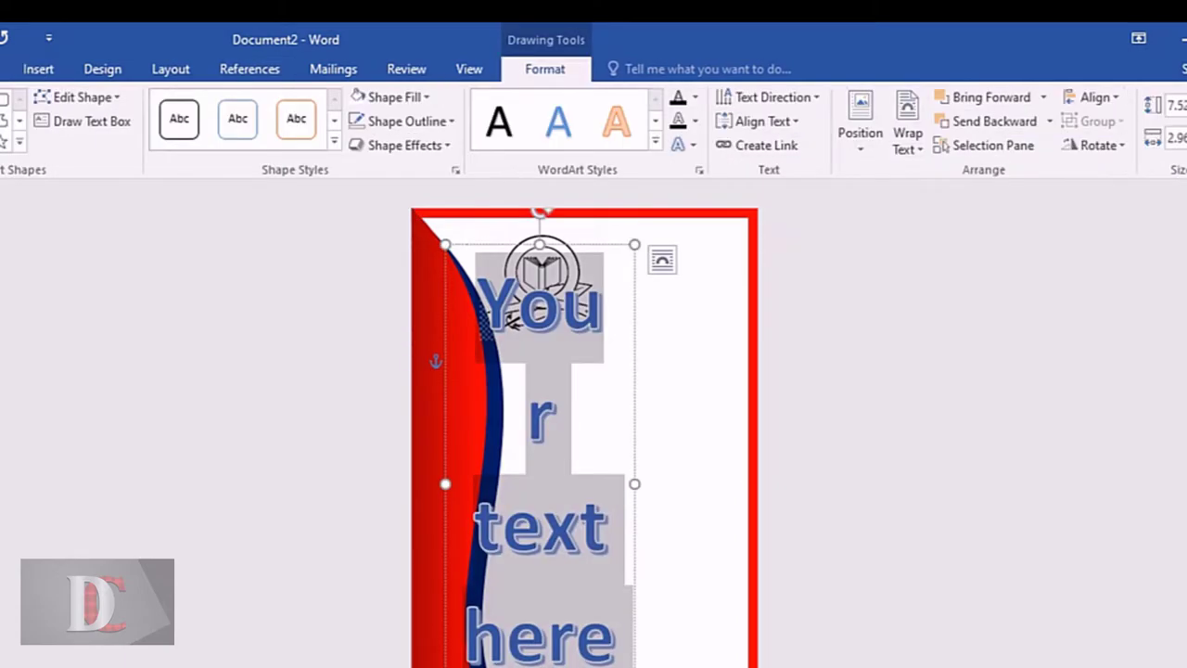
key("Delete")
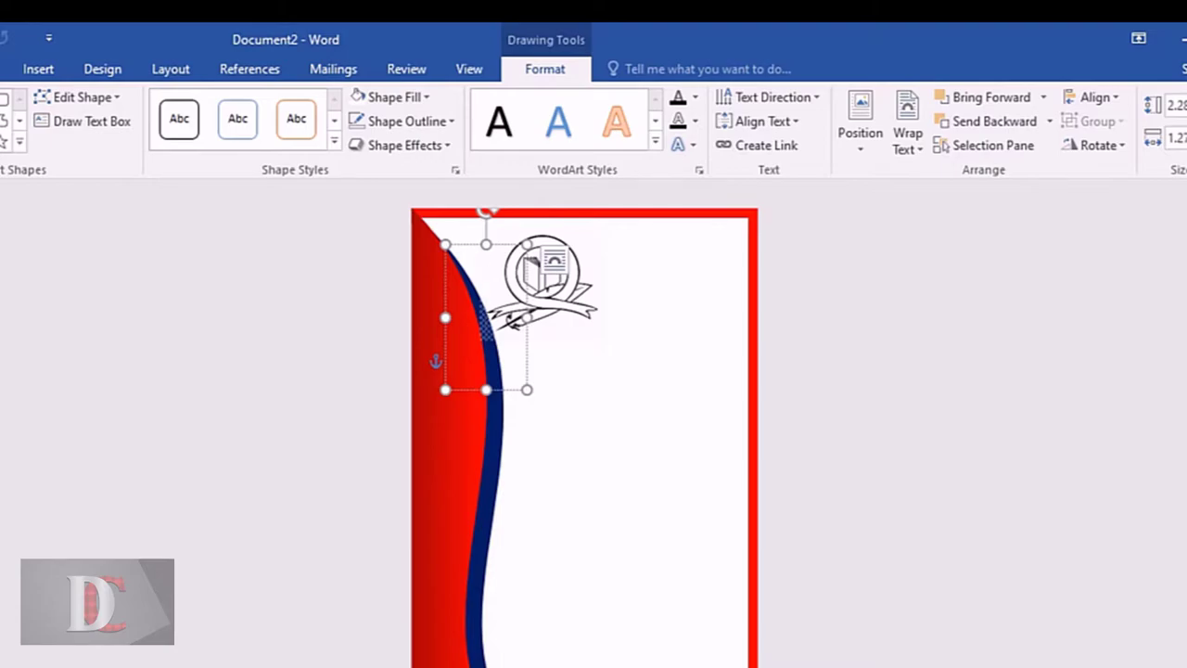
type("G.H")
type(".")
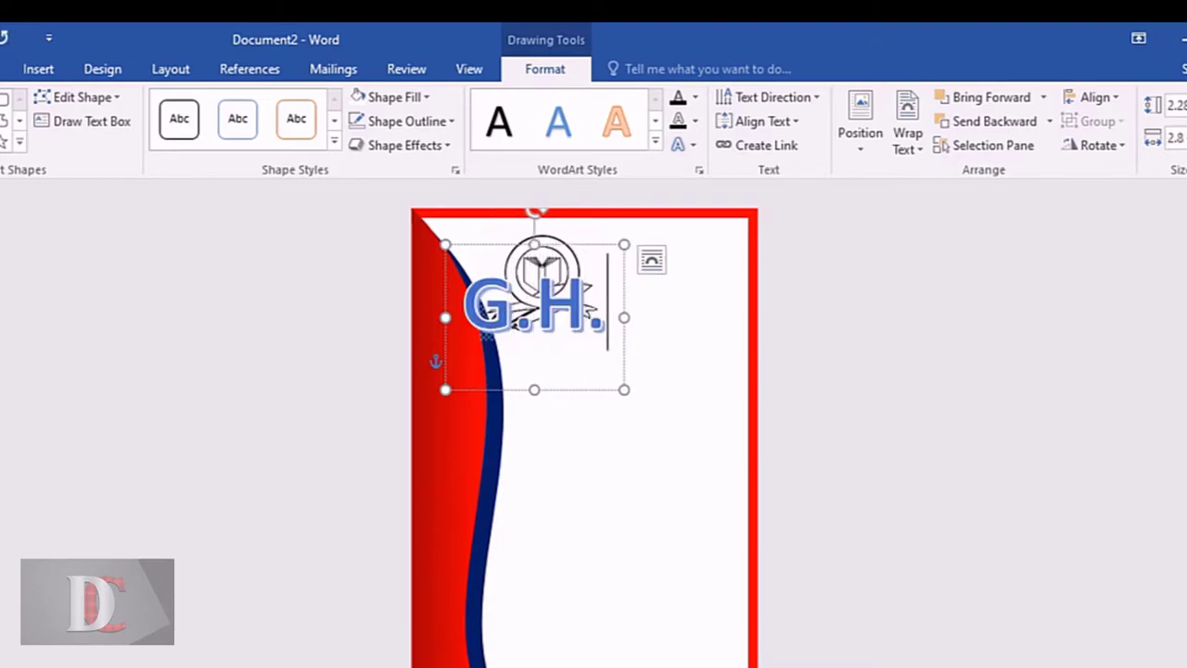
key("Return")
type("S SCHO")
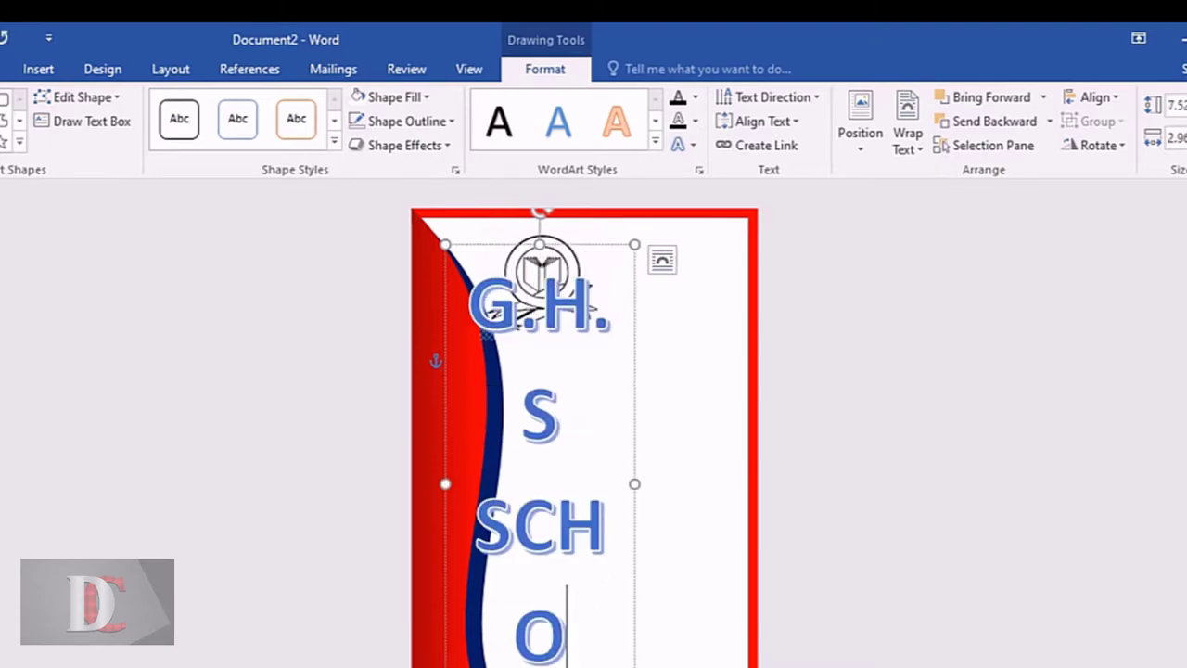
type("OL")
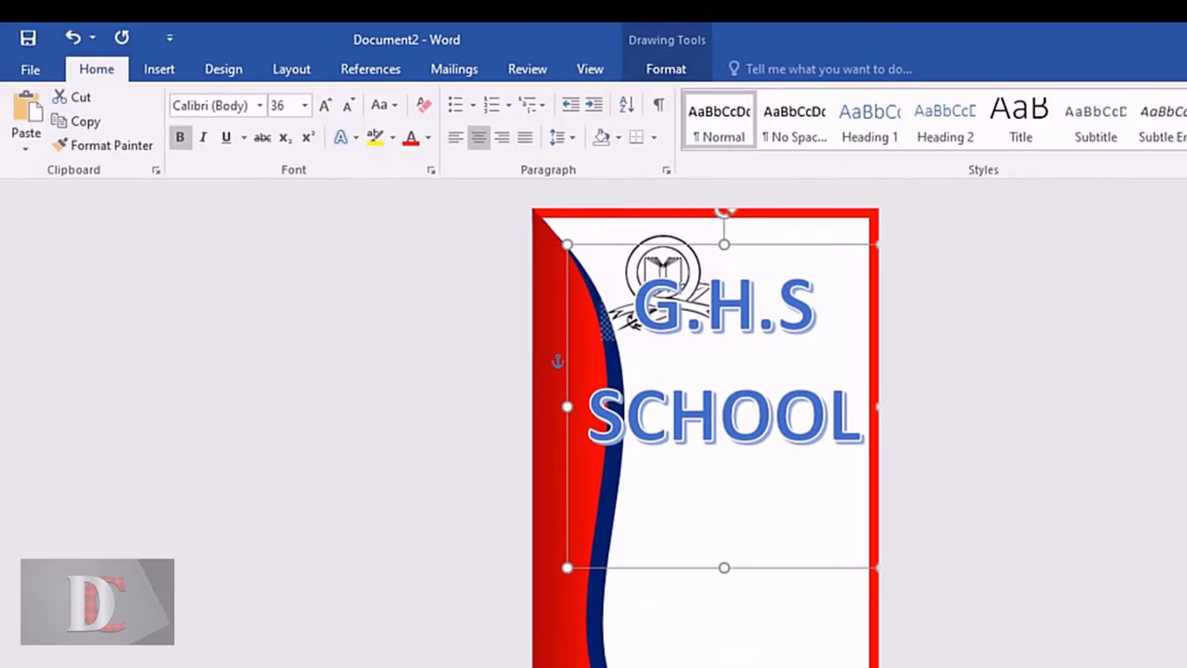
Step: Reduce the WordArt font size until the title fits on one line
key("ctrl+a")
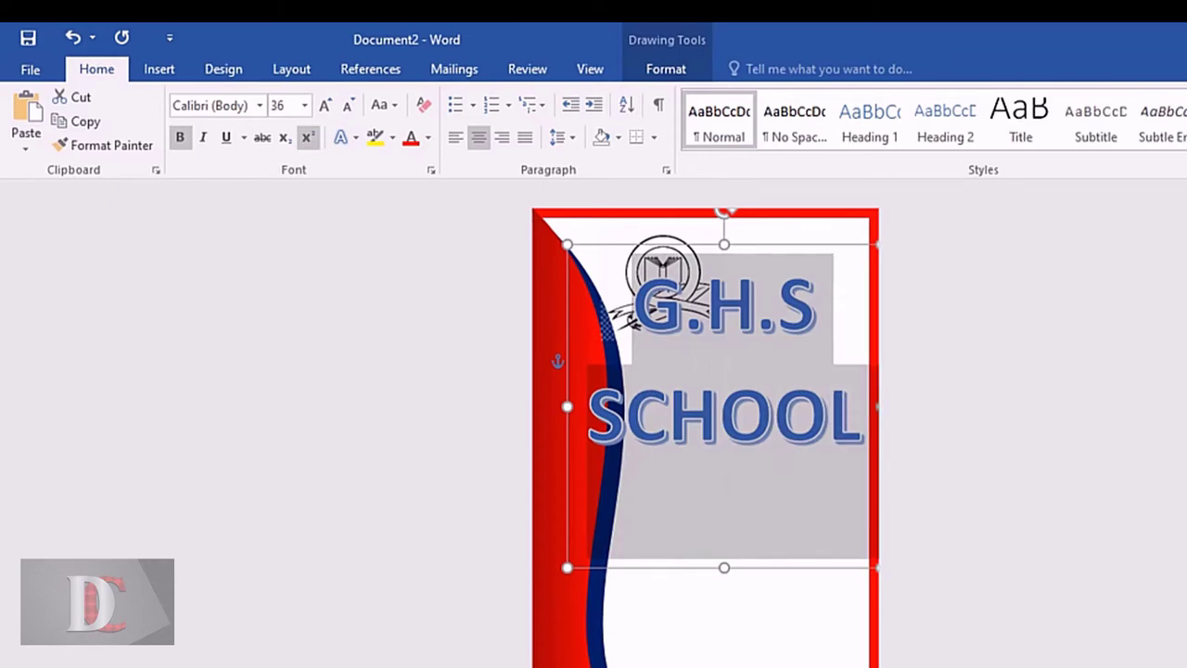
left_click(346, 105)
left_click(347, 105)
left_click(347, 105)
left_click(347, 105)
left_click(347, 104)
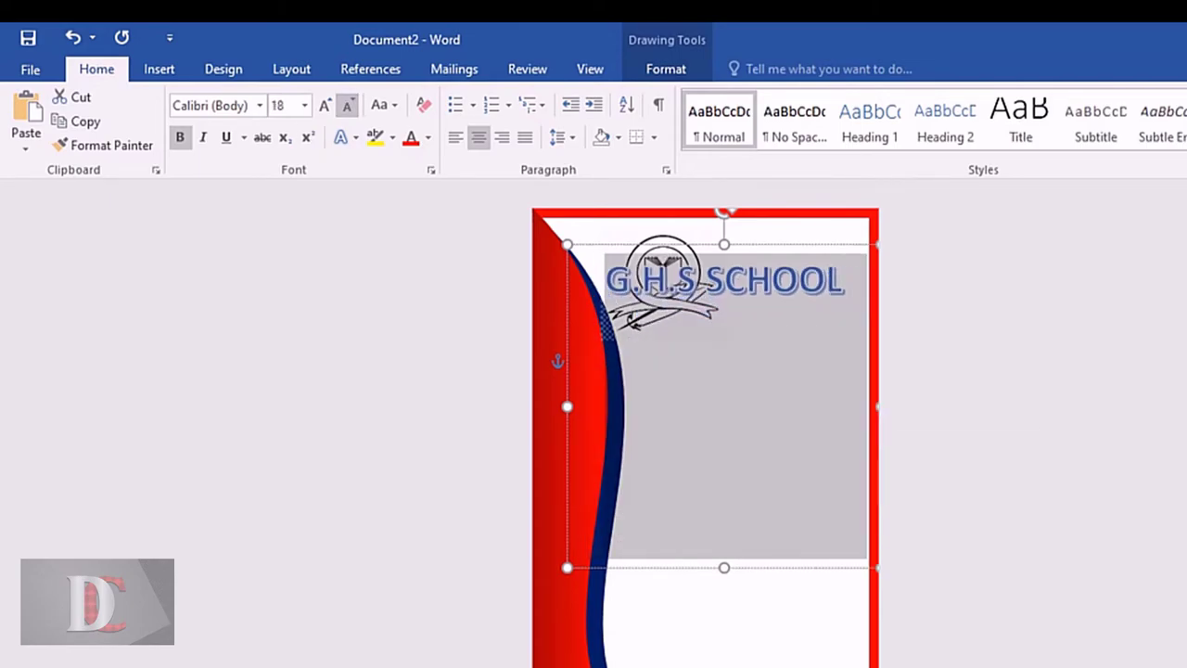
left_click(347, 105)
left_click(347, 105)
left_click(347, 105)
left_click(325, 104)
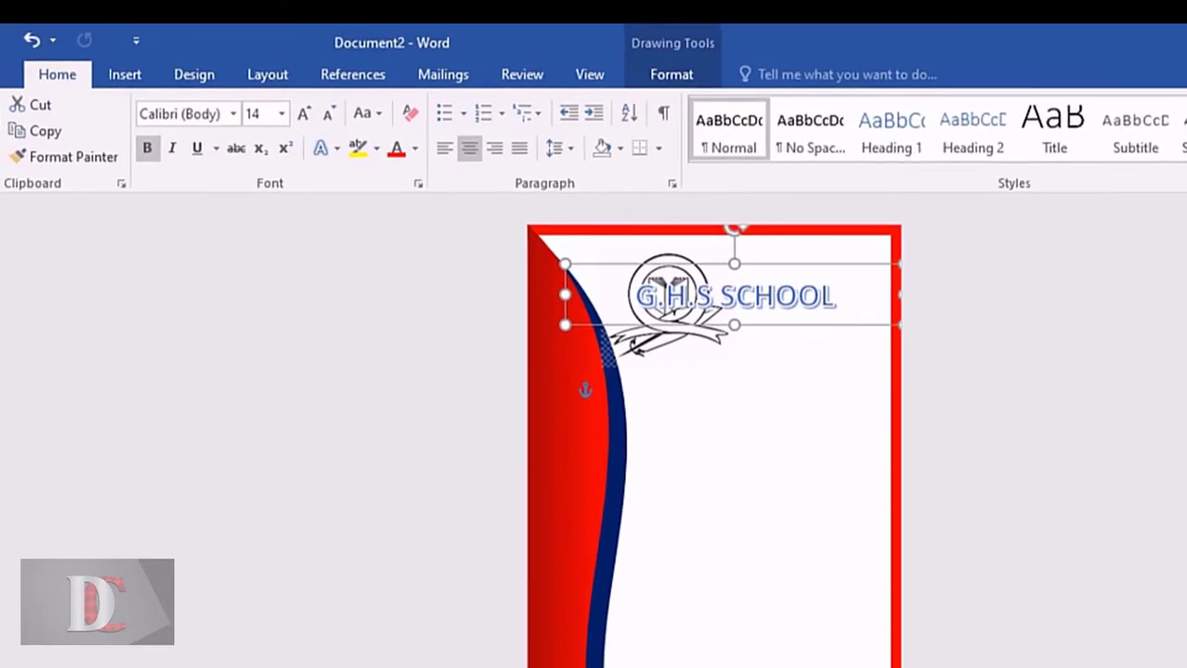
Step: Set the title to 12 pt and nudge it into place just right of the logo
key("Right")
key("Right")
key("Right")
key("Right")
key("Right")
key("Right")
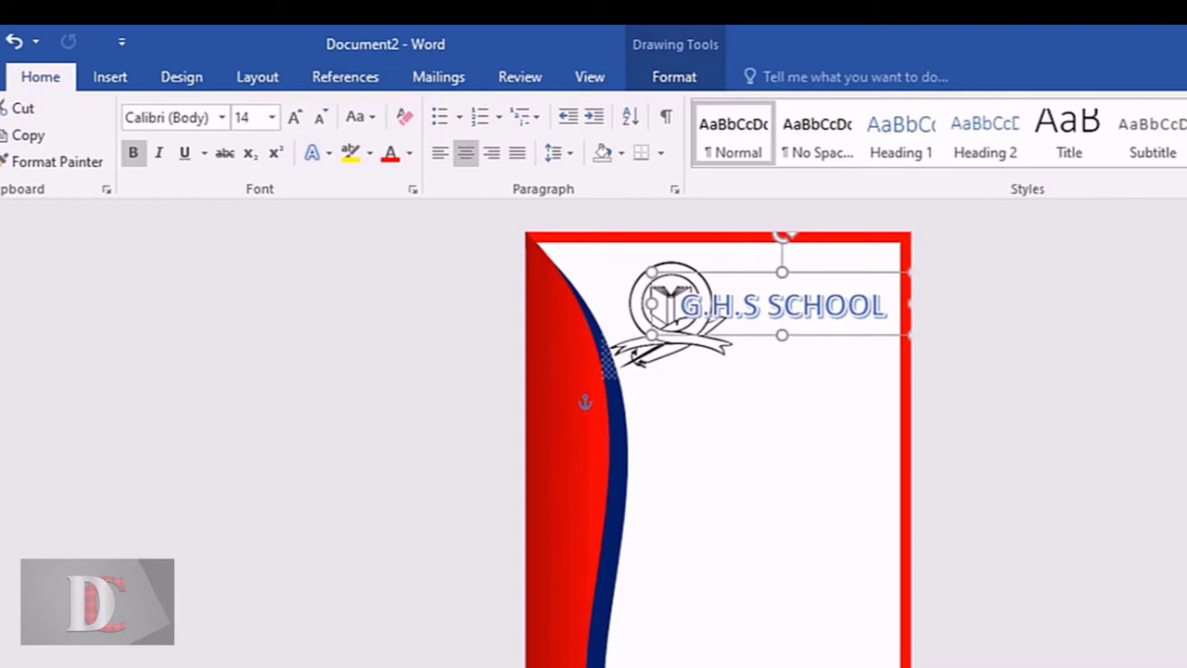
key("Right")
key("Right")
key("Right")
key("Right")
key("Right")
key("Right")
key("Right")
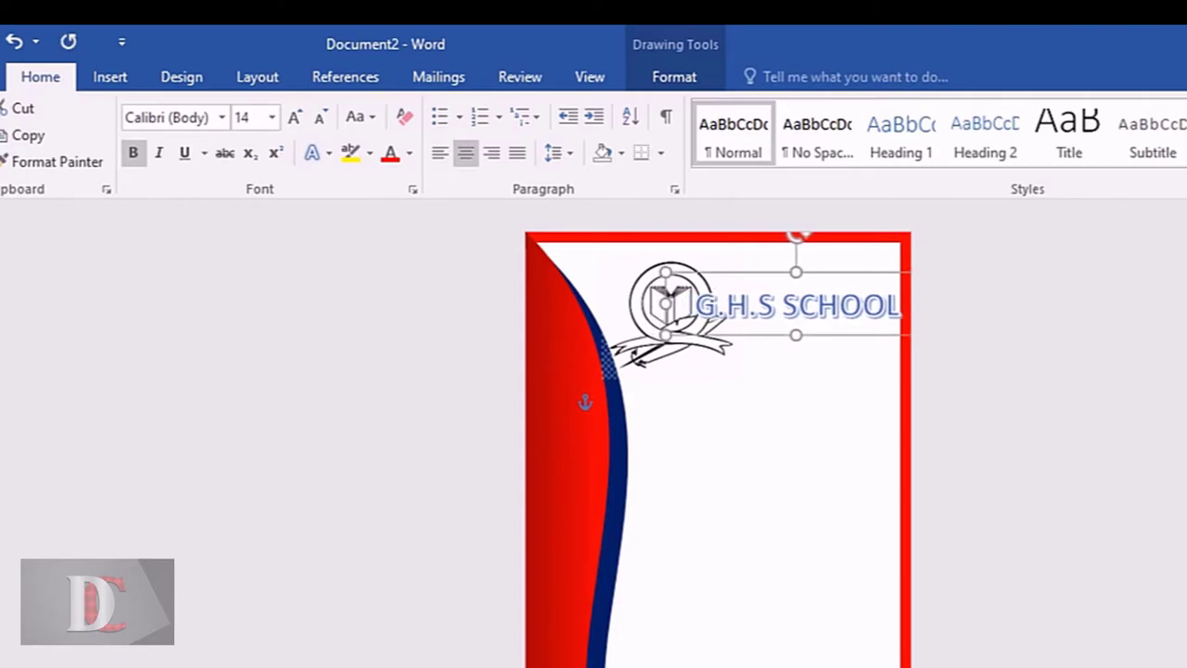
left_click(321, 117)
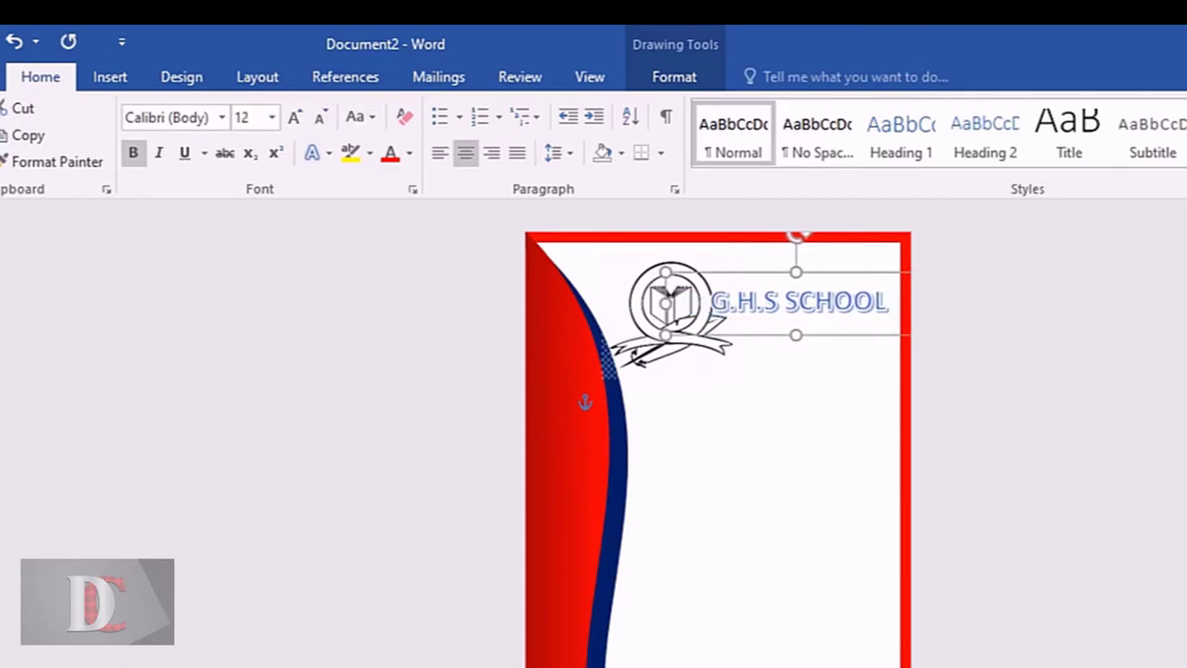
key("Right")
key("Right")
key("Right")
key("Down")
key("Down")
key("Down")
key("Down")
key("Down")
key("Down")
key("Down")
key("Down")
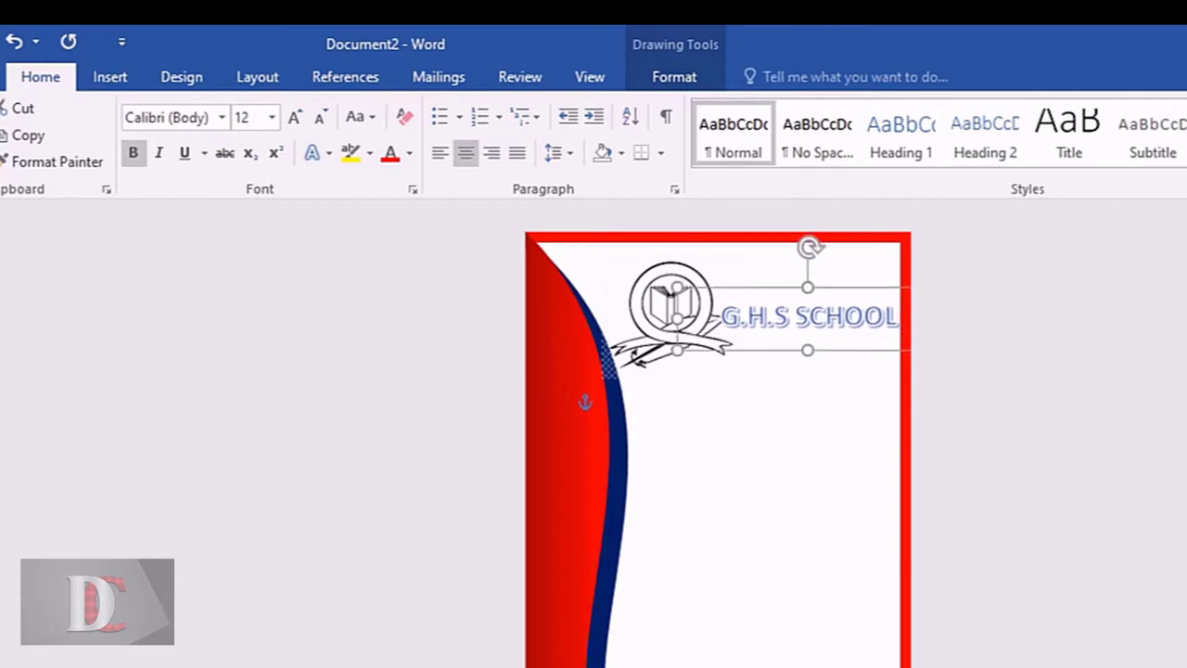
key("Left")
key("Up")
key("Up")
key("Up")
key("Up")
key("Up")
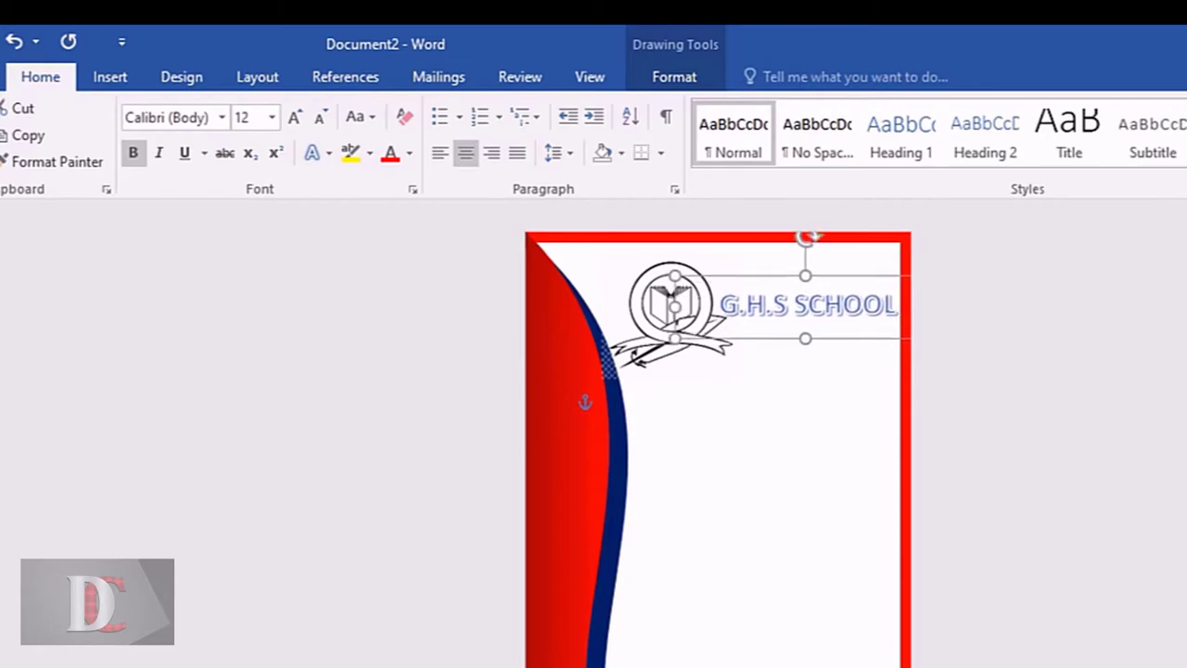
Step: Nudge the title slightly, then shift the emblem logo two steps left
key("Left")
key("Up")
key("Up")
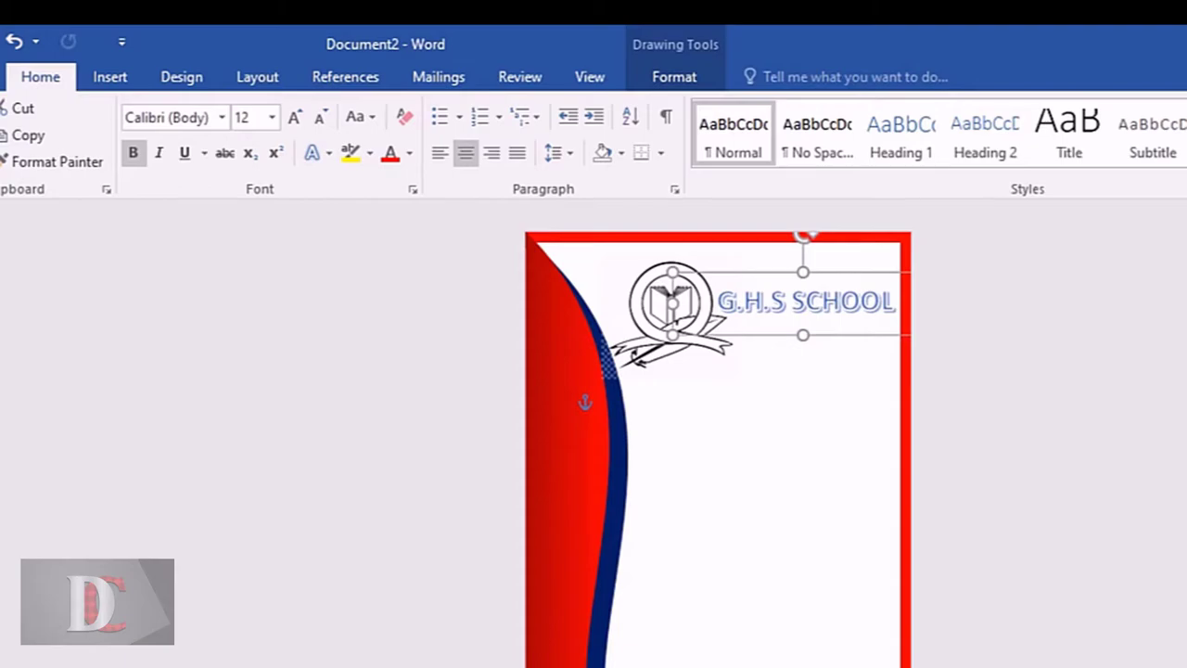
left_click(674, 315)
key("Left")
key("Left")
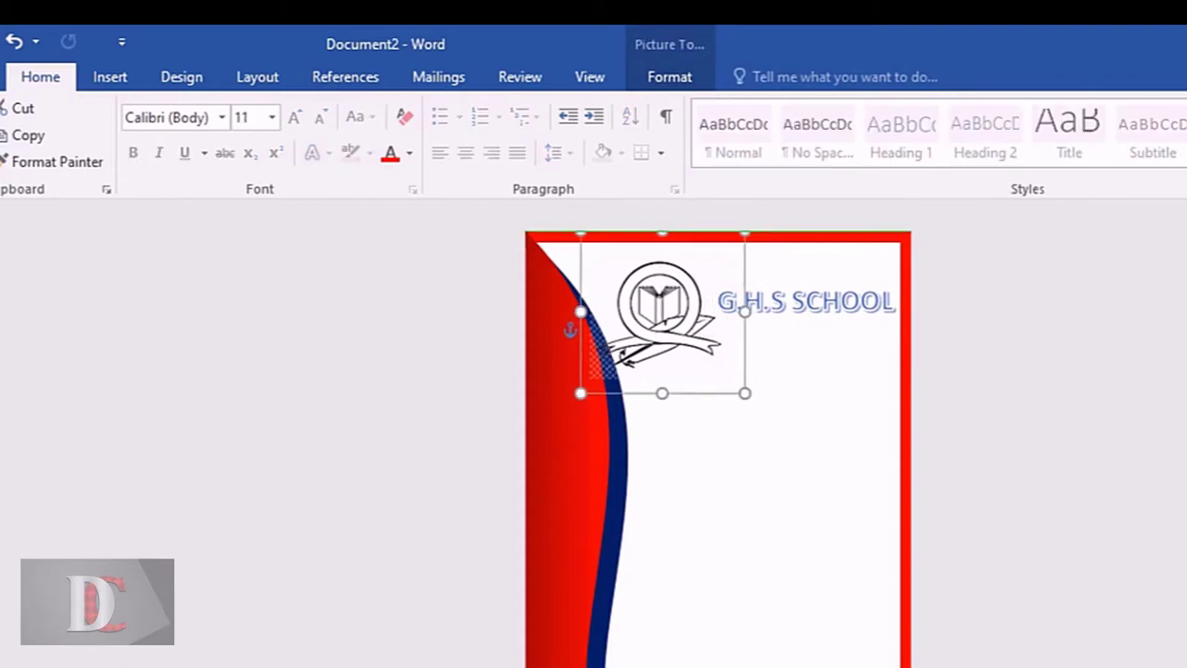
key("Left")
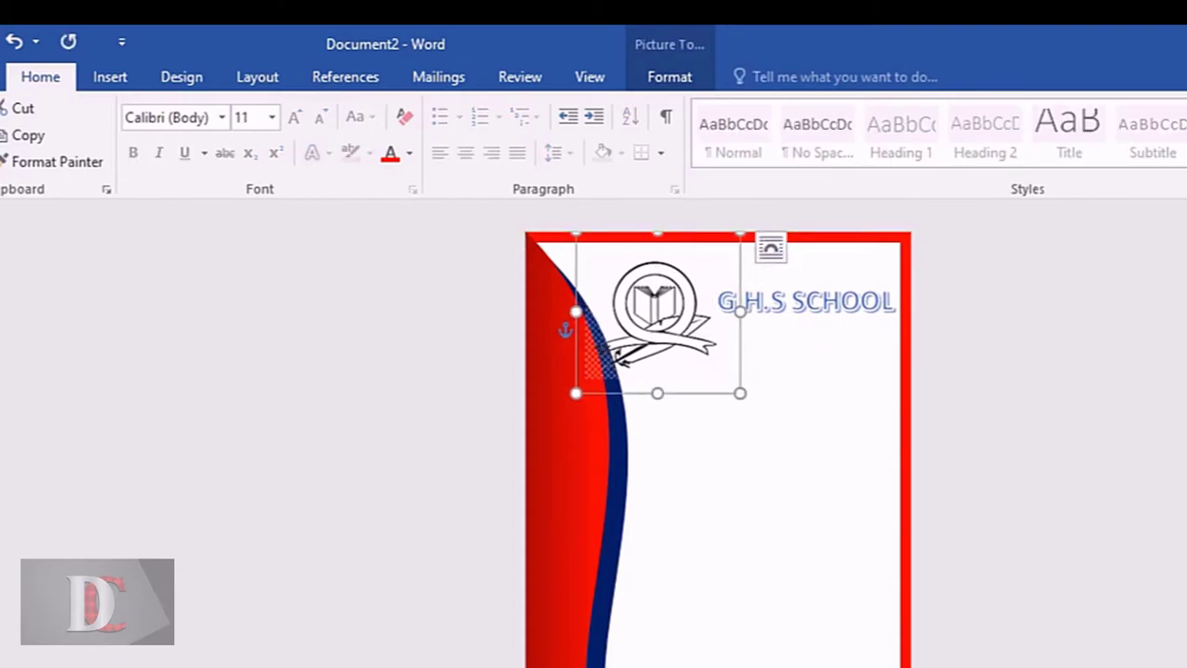
key("Down")
key("Up")
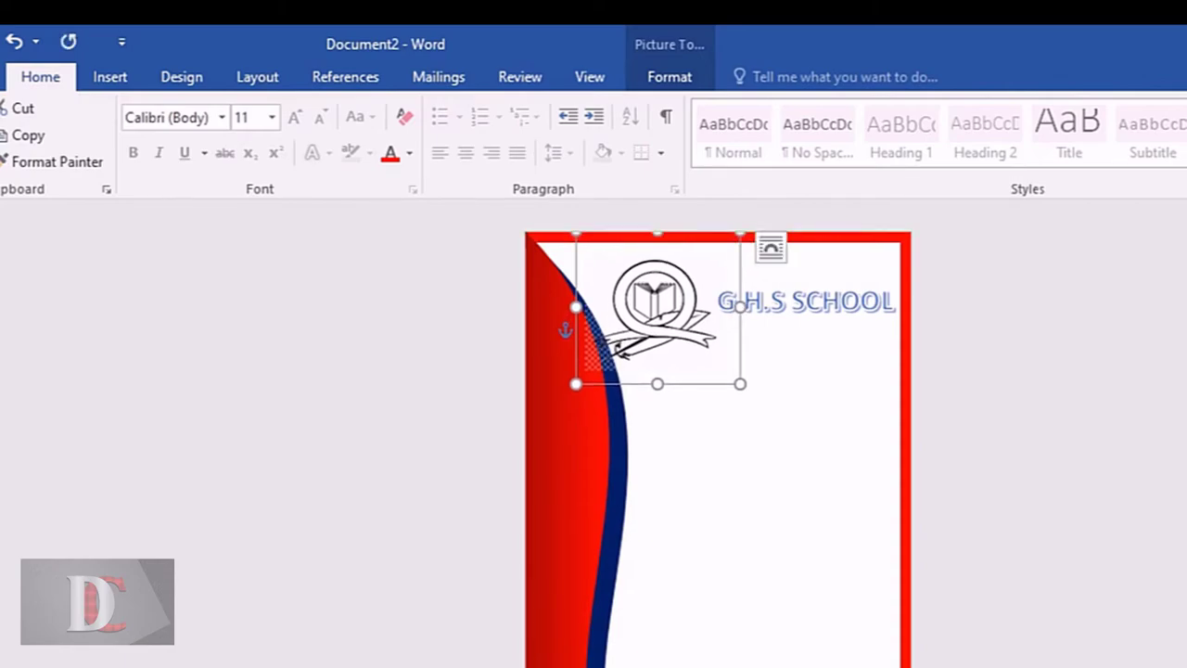
Step: Drag the G.H.S SCHOOL title slightly down, then undo that move
left_click(770, 301)
mouse_move(804, 272)
left_mouse_down()
mouse_move(800, 291)
mouse_move(799, 275)
left_mouse_up()
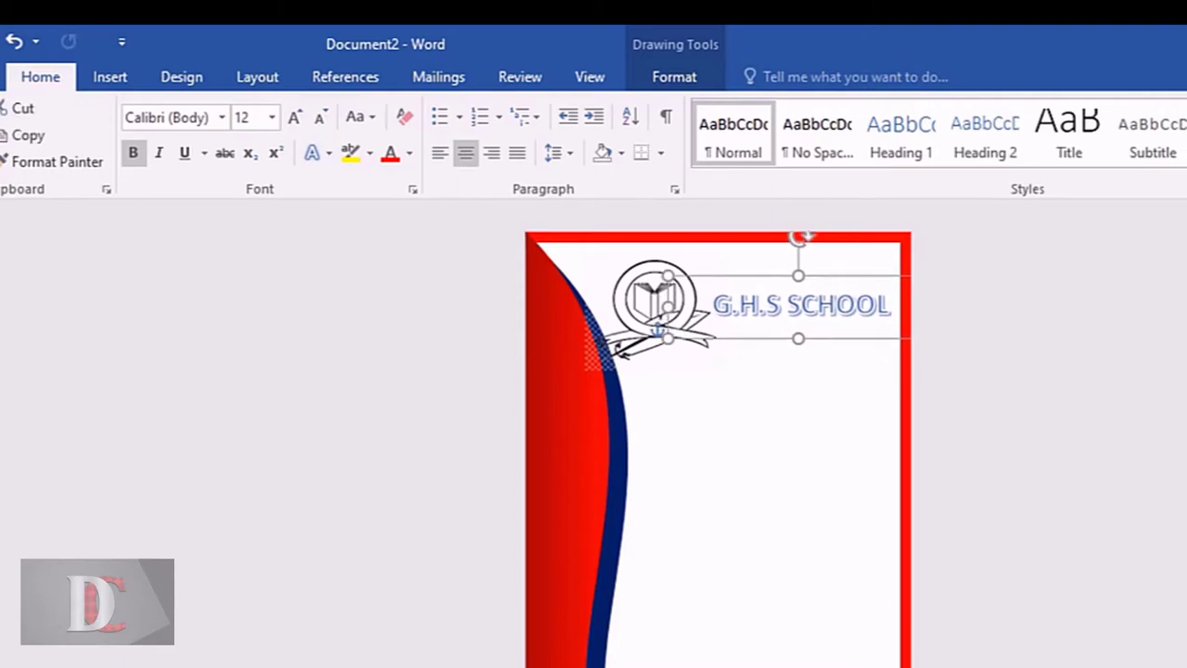
key("ctrl+z")
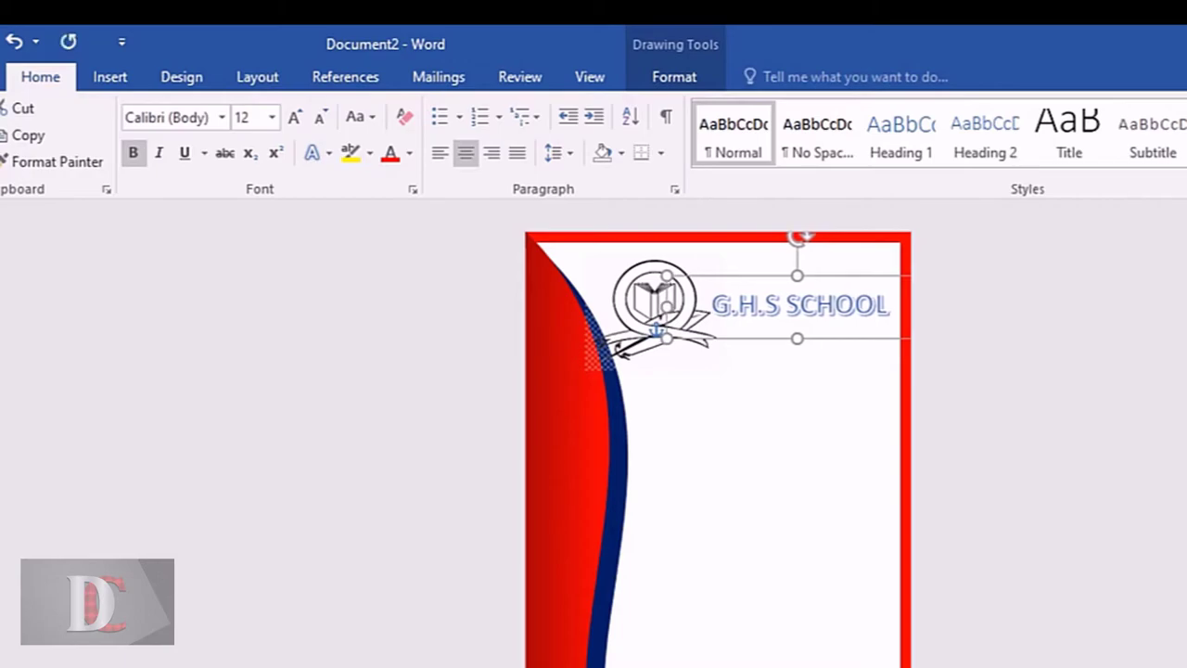
key("Tab")
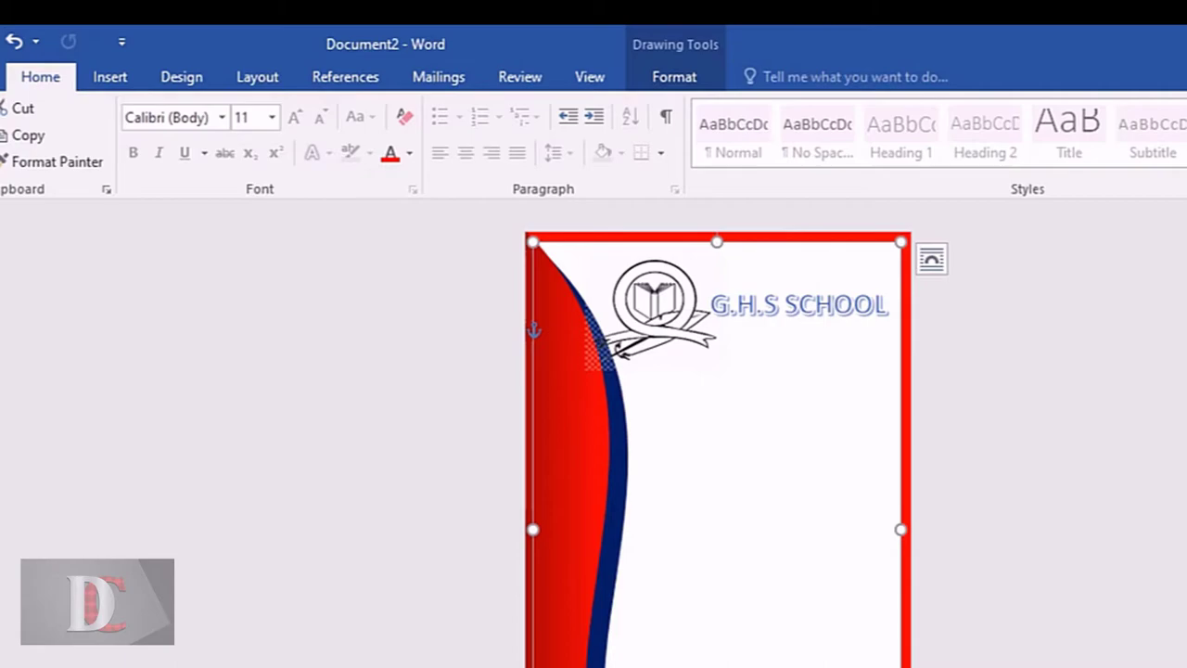
Step: Draw a text box below the title and type 'K.T.S NAGAR'
left_click(110, 76)
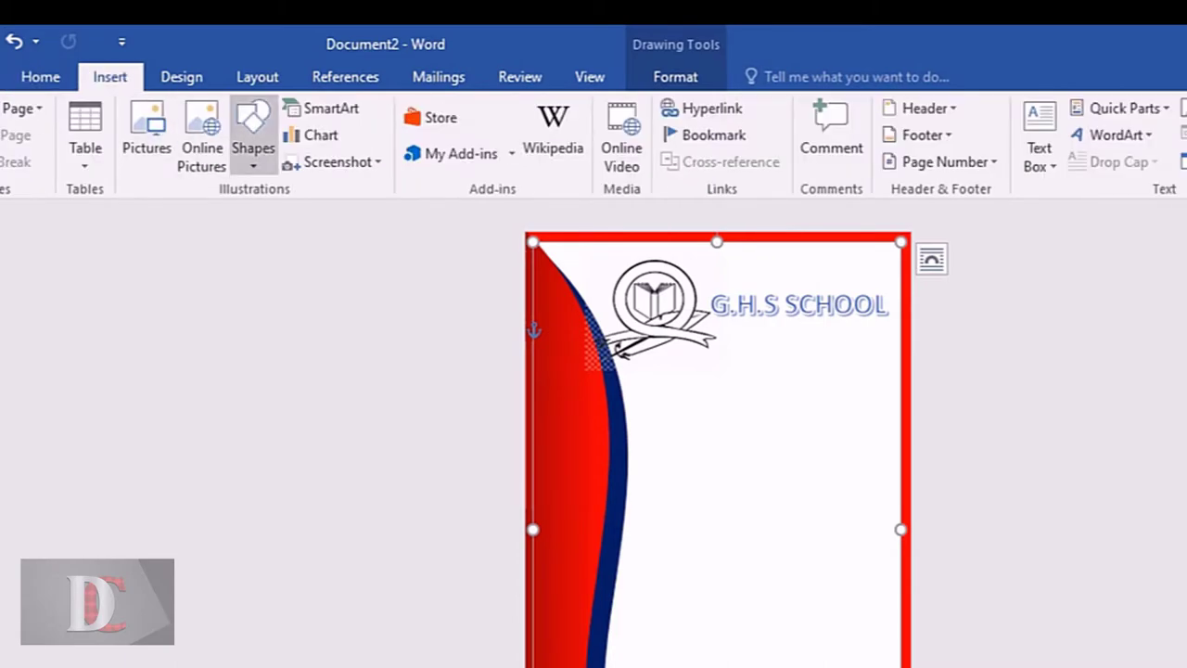
left_click(252, 130)
left_click(243, 213)
left_click_drag(710, 321, 887, 414)
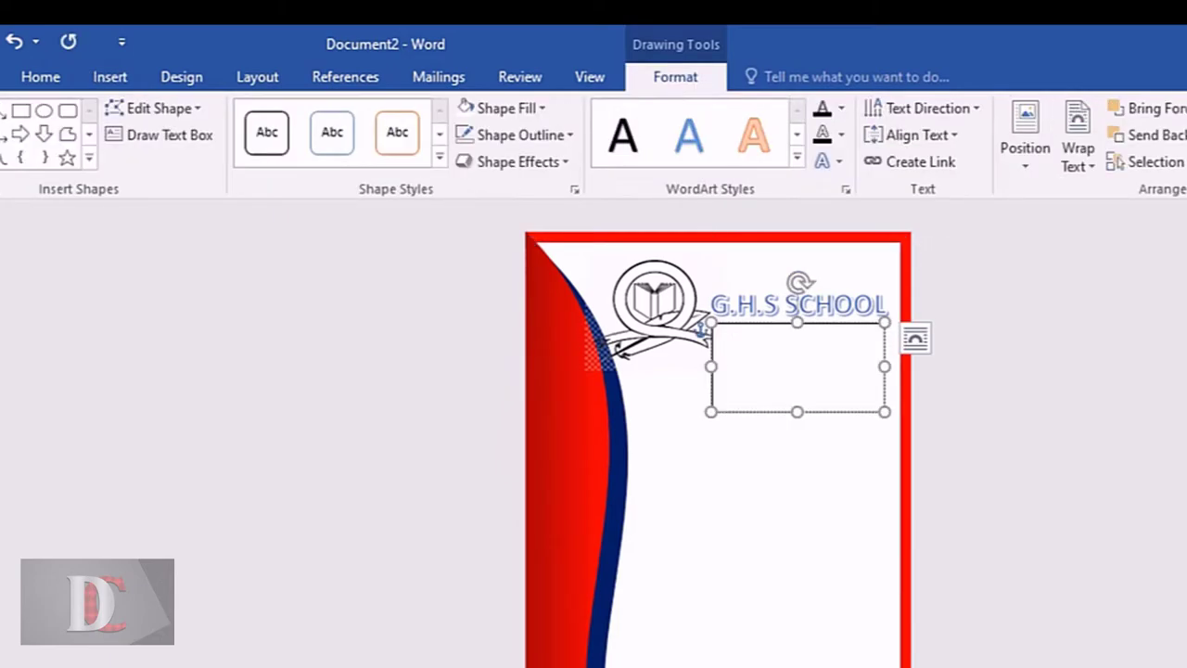
type("K")
type(".T")
type(".S N")
type("AGAR")
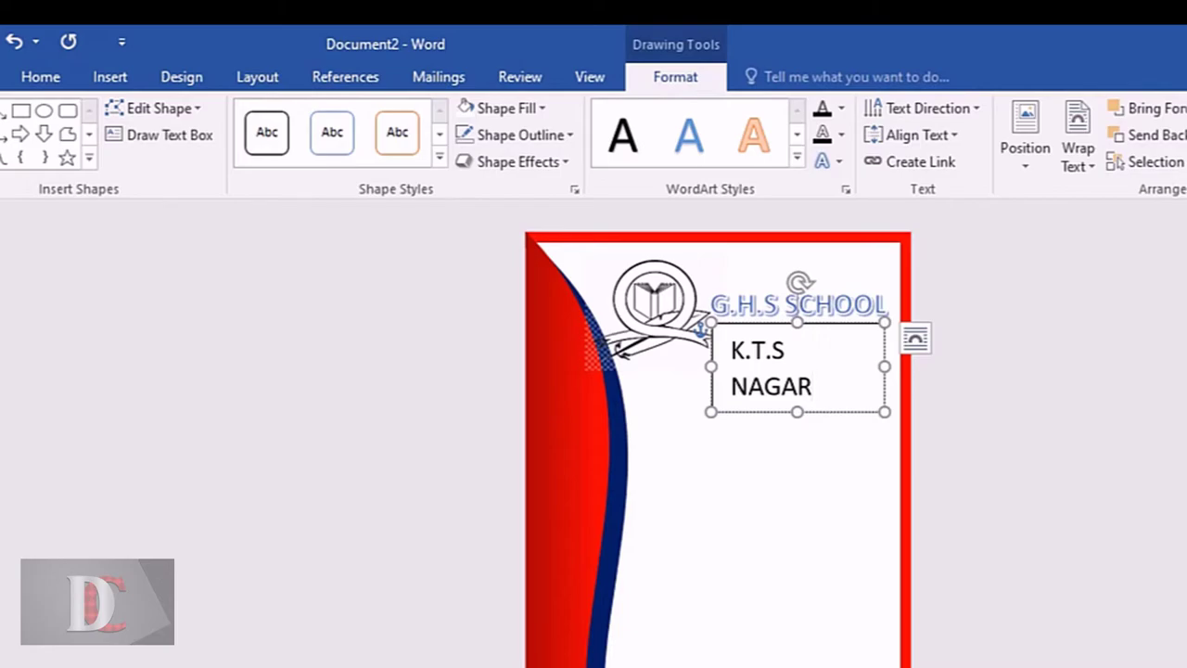
Step: Enlarge the box, add 'TRICHY' and a 'PHONE:' line with the number, then select all
left_click_drag(796, 411, 797, 529)
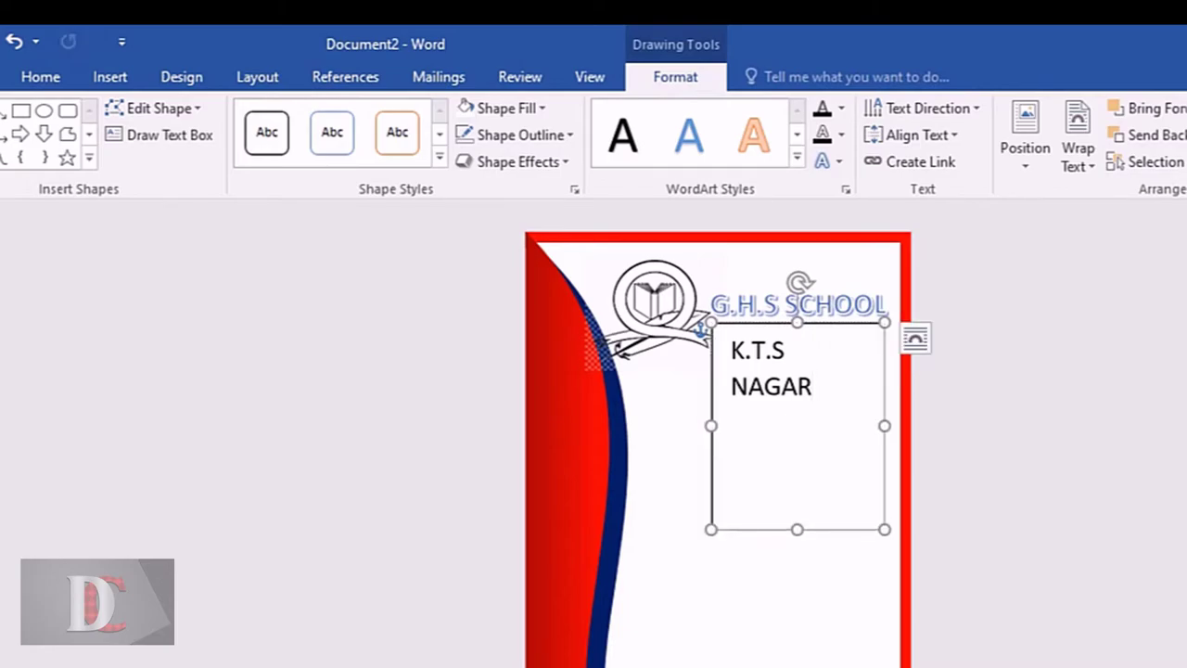
key("Return")
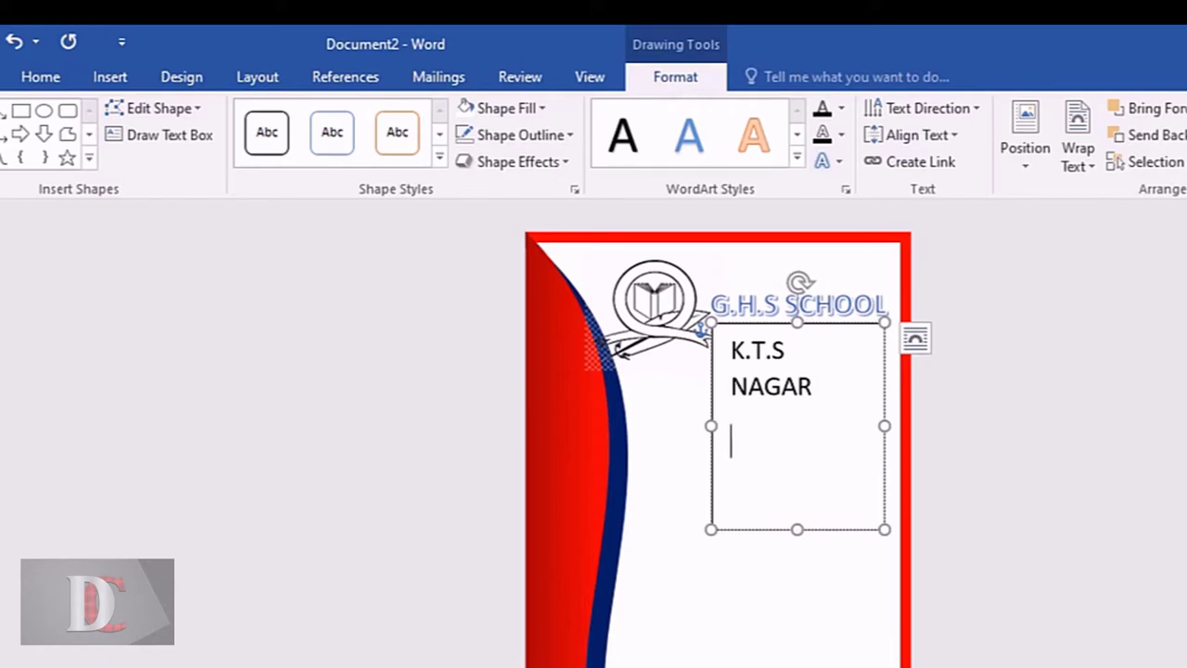
type("TRICHY")
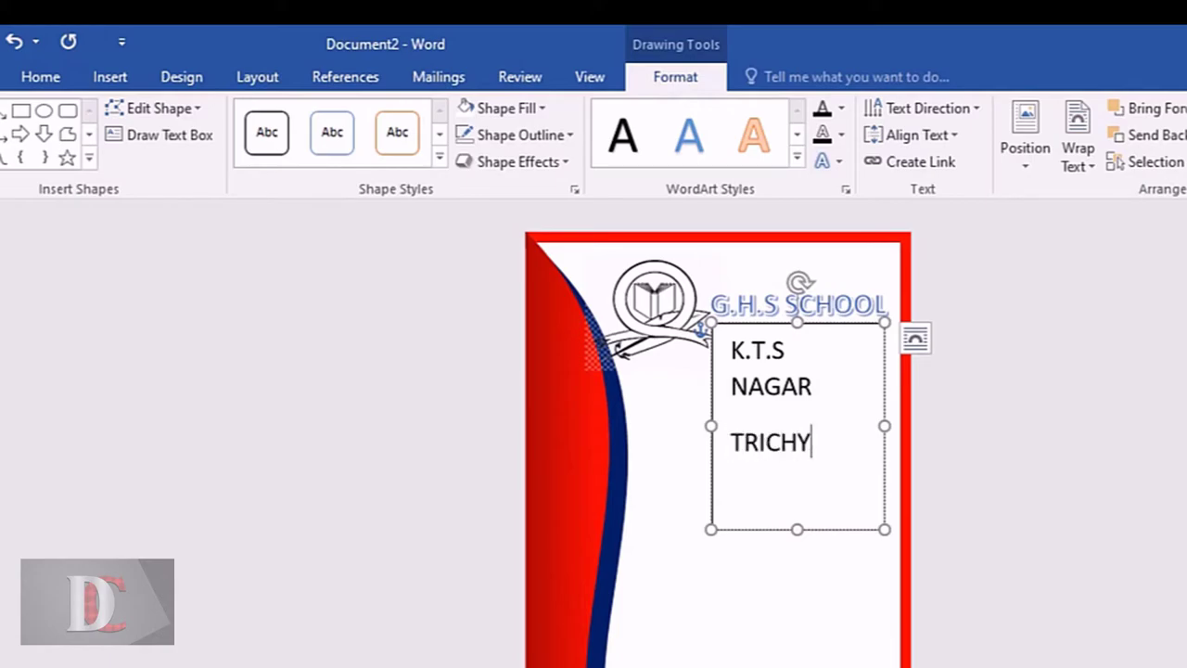
key("Return")
type("PH")
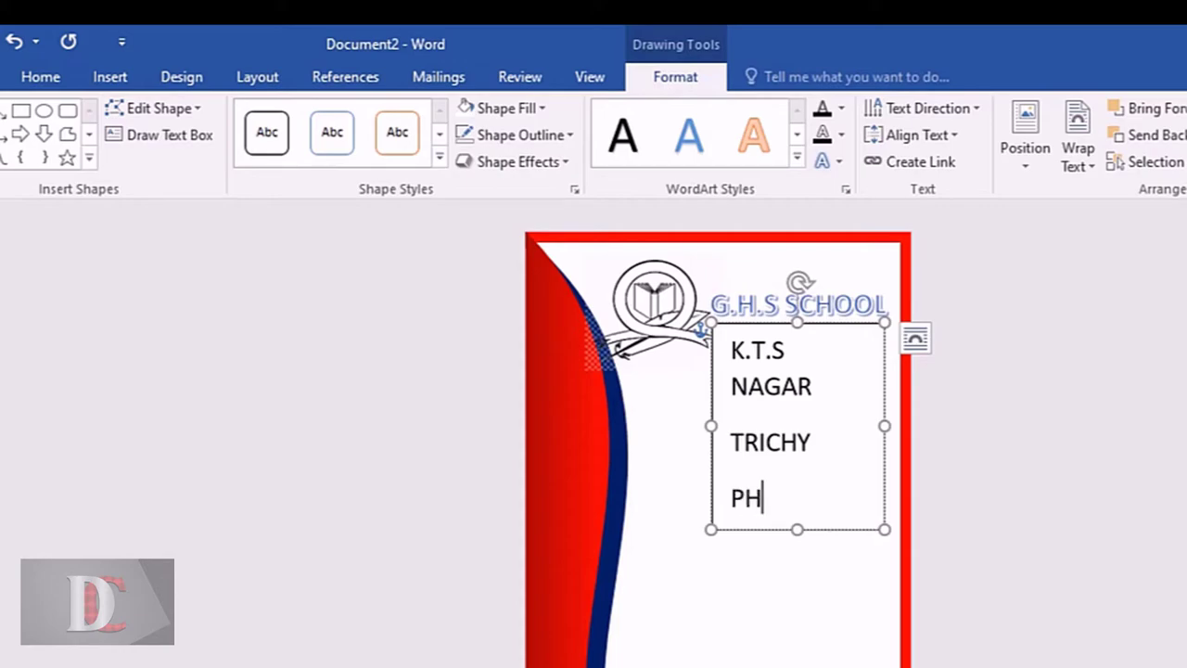
type("ONE:")
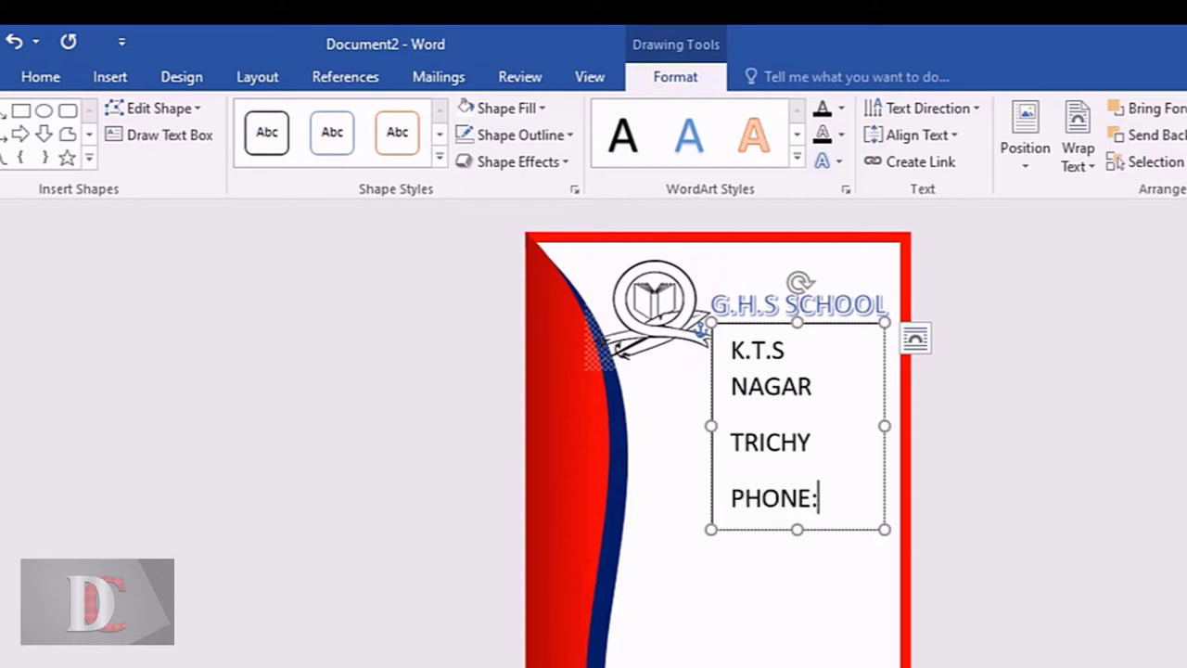
type("987")
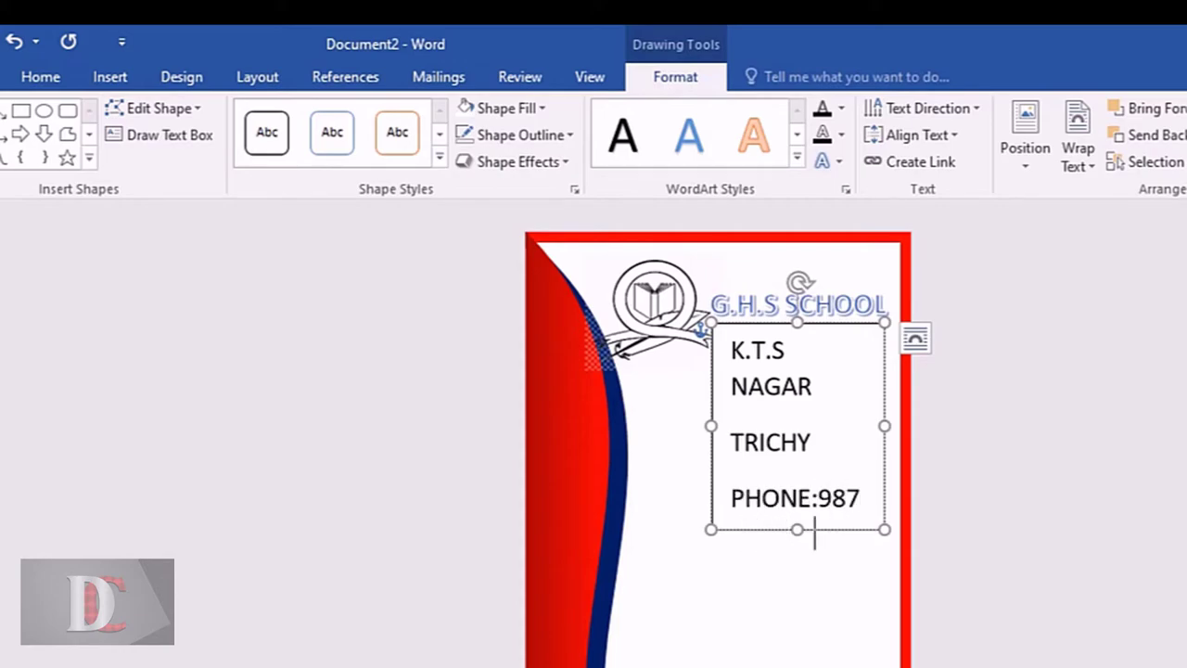
type("654321")
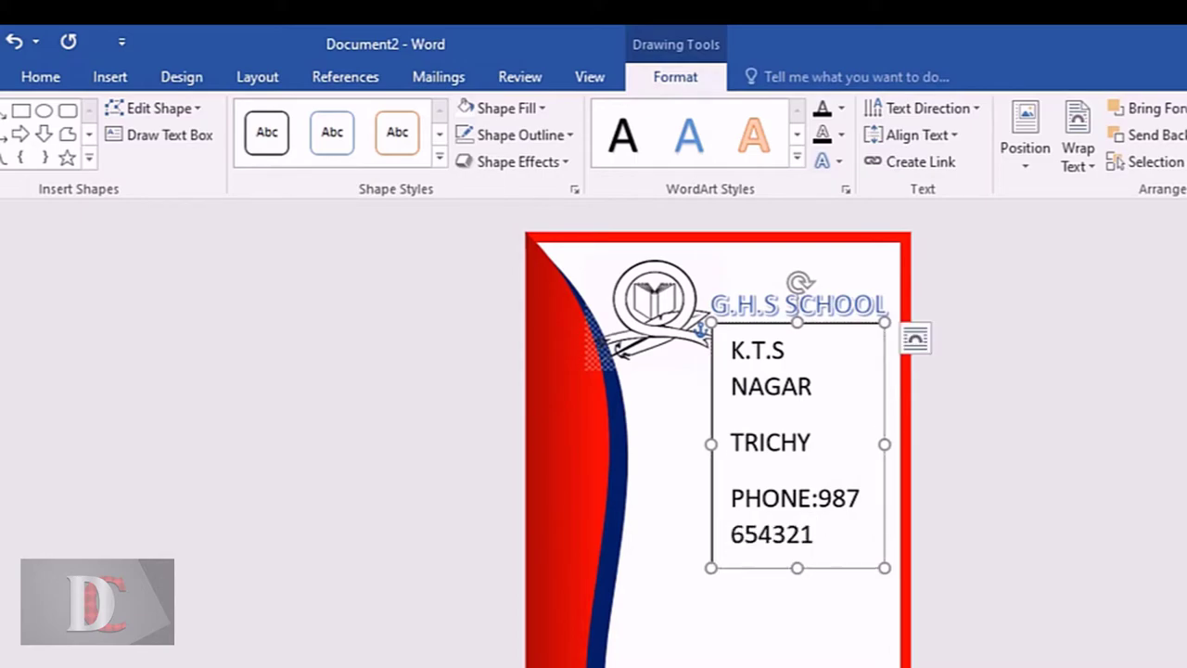
key("ctrl+a")
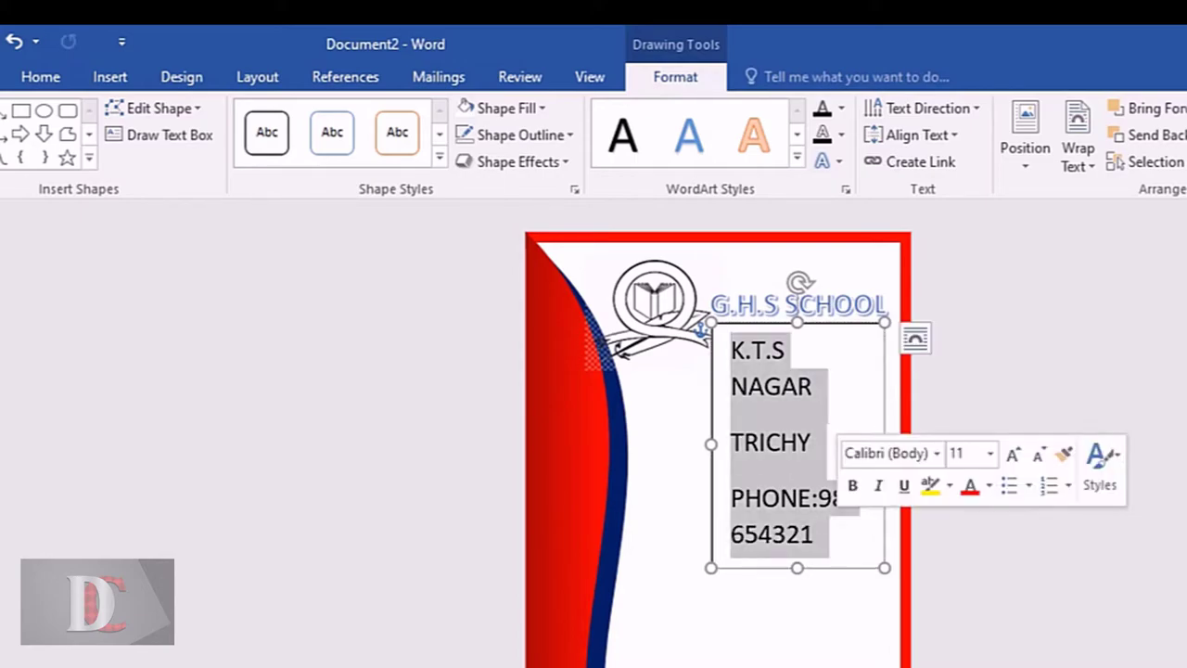
Step: Shrink the address lines to 6 pt and remove the space after each paragraph
left_click(40, 76)
left_click(318, 117)
left_click(318, 117)
left_click(318, 117)
left_click(318, 117)
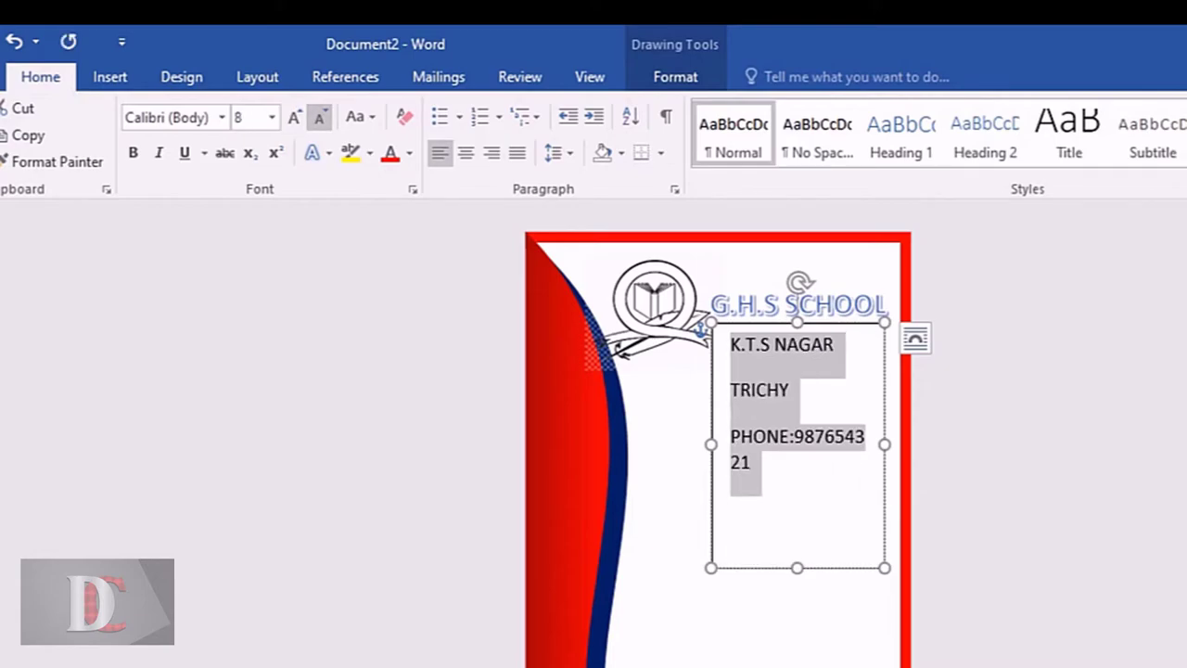
left_click(318, 117)
left_click(318, 116)
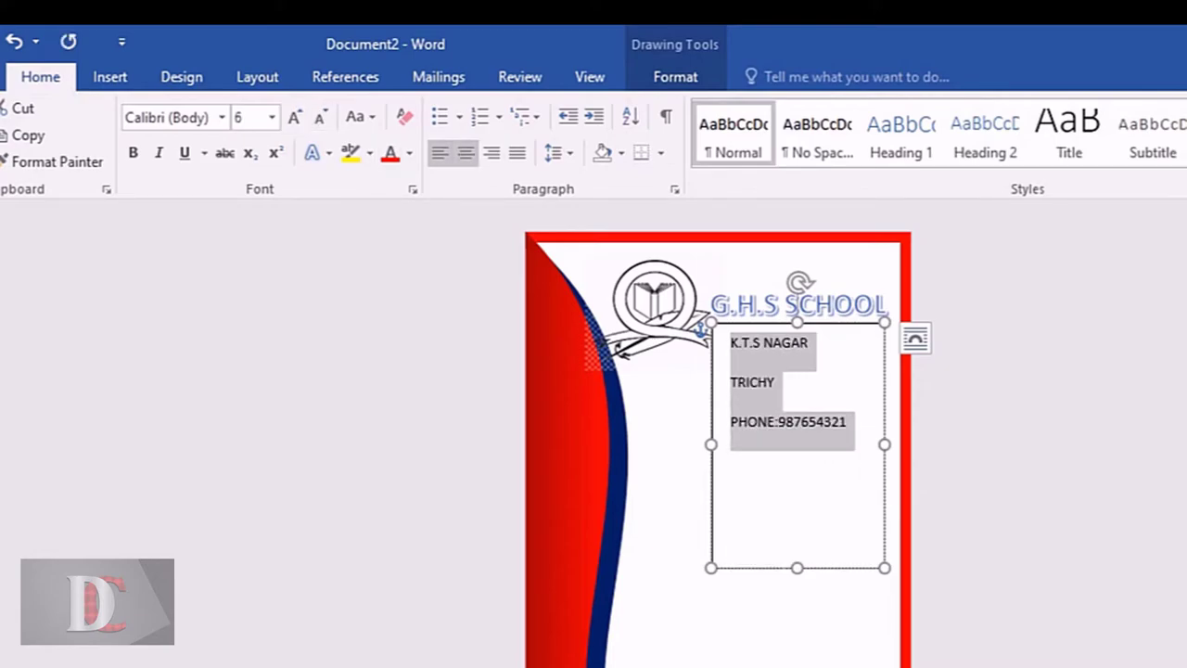
left_click(557, 152)
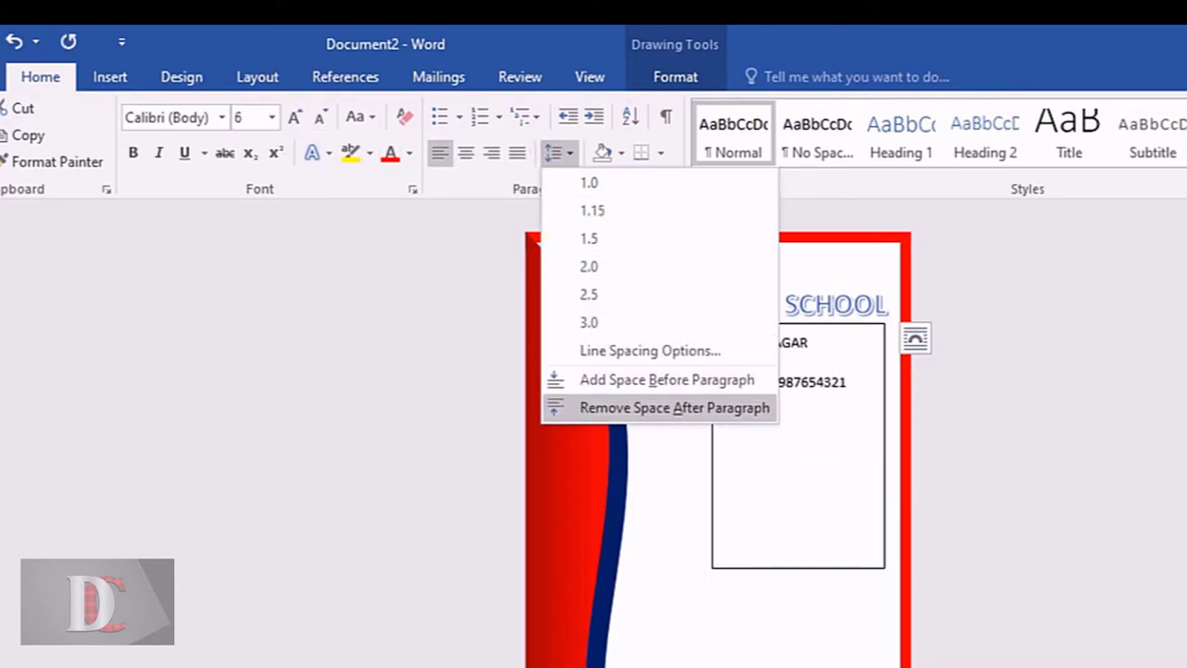
left_click(675, 407)
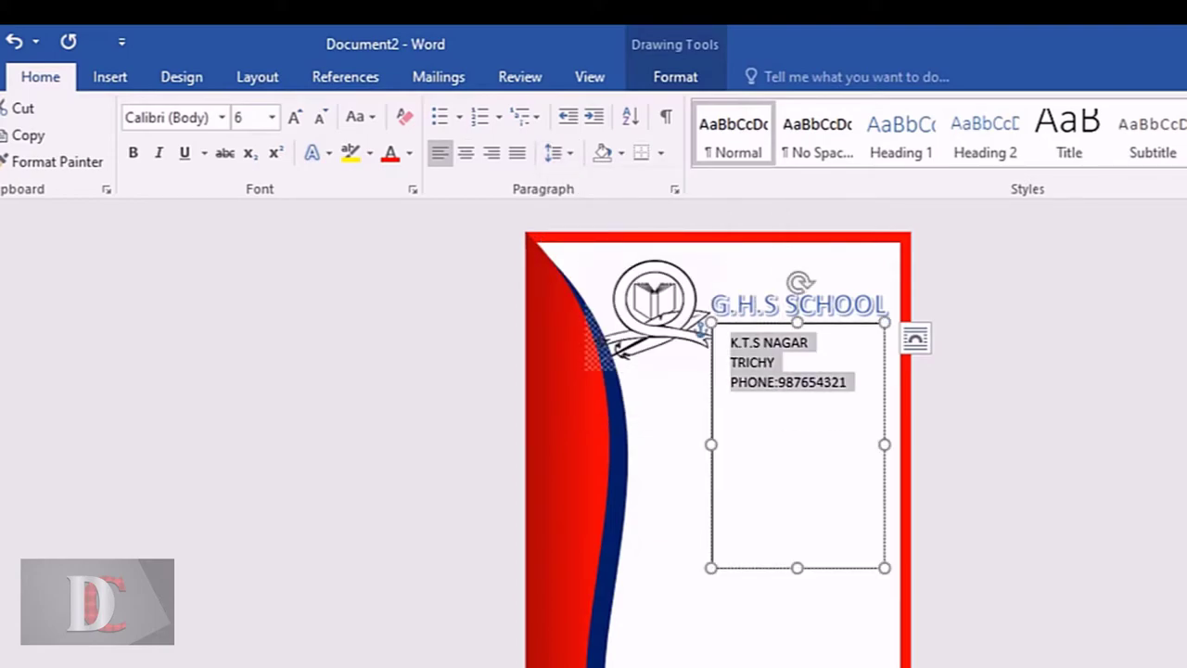
Step: Shrink the address box to fit three lines, then make the text bold, 6 pt and centred
left_click_drag(797, 568, 797, 398)
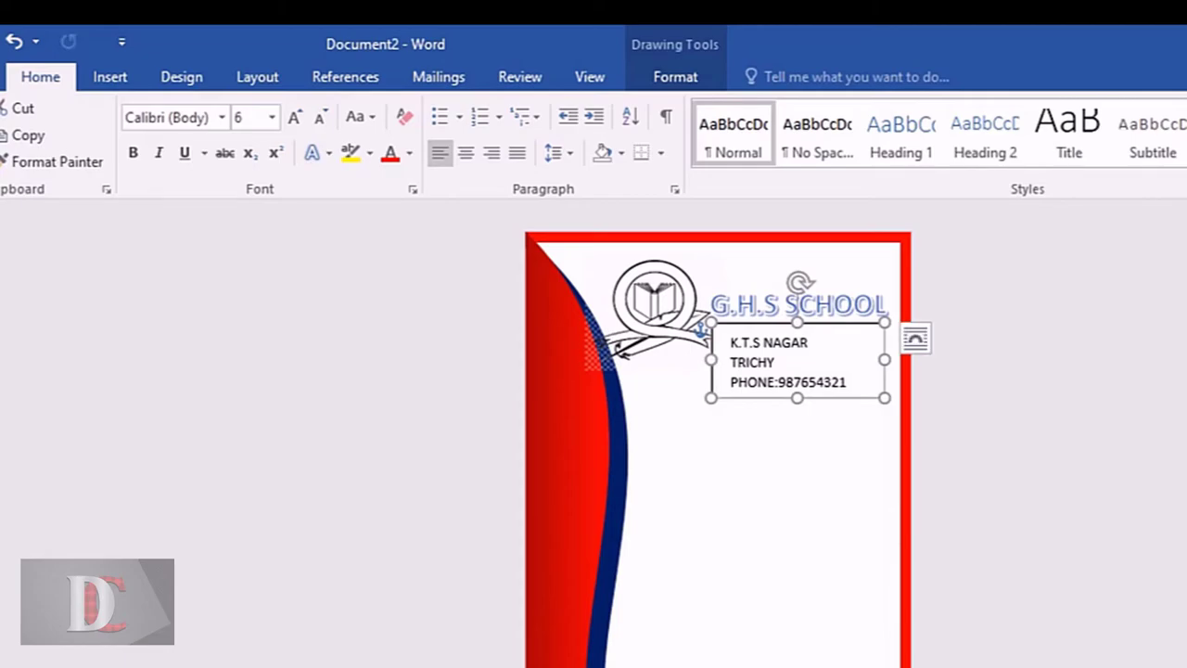
key("ctrl+a")
left_click(133, 152)
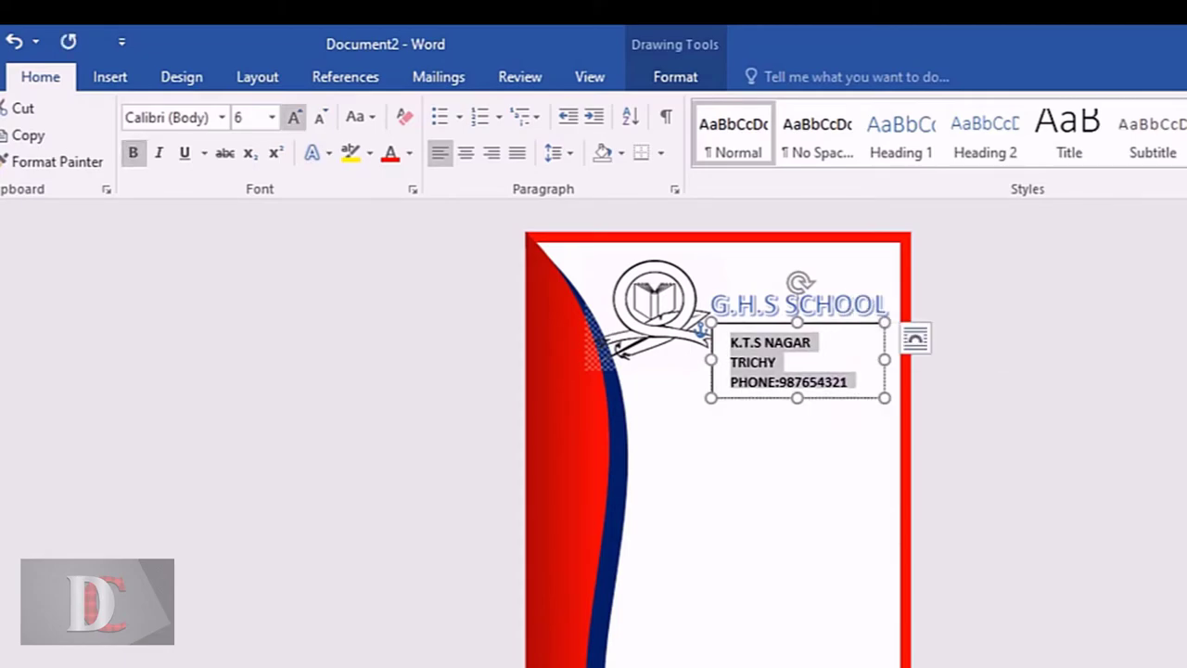
left_click(294, 117)
left_click(320, 117)
left_click(465, 152)
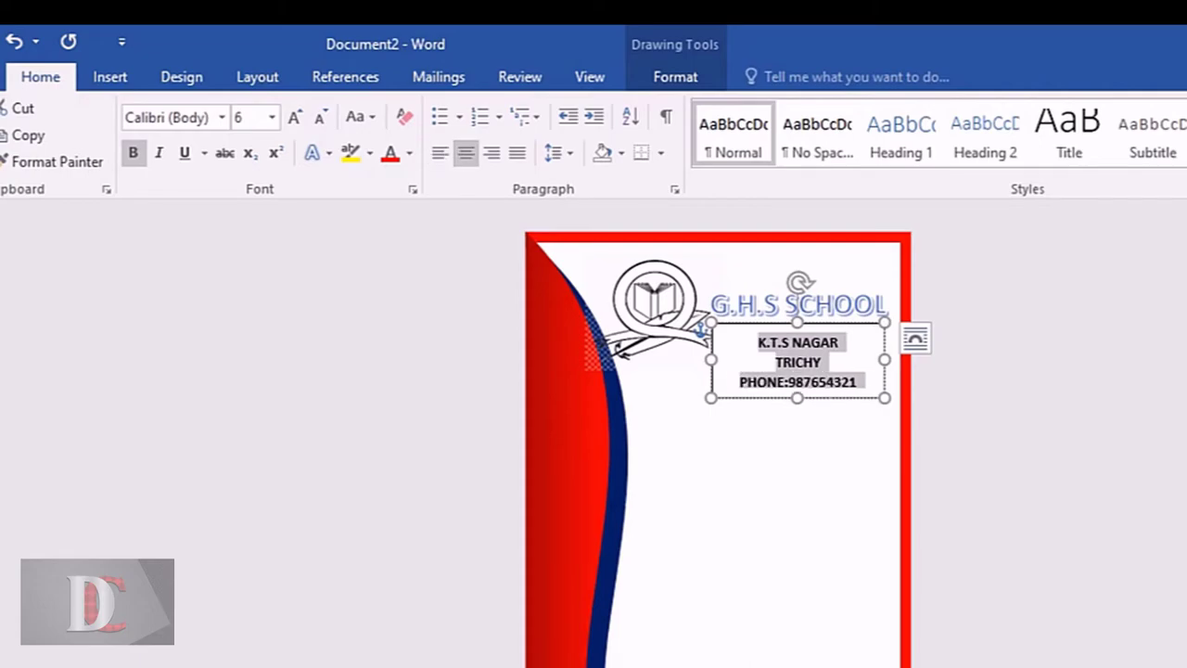
left_click(674, 76)
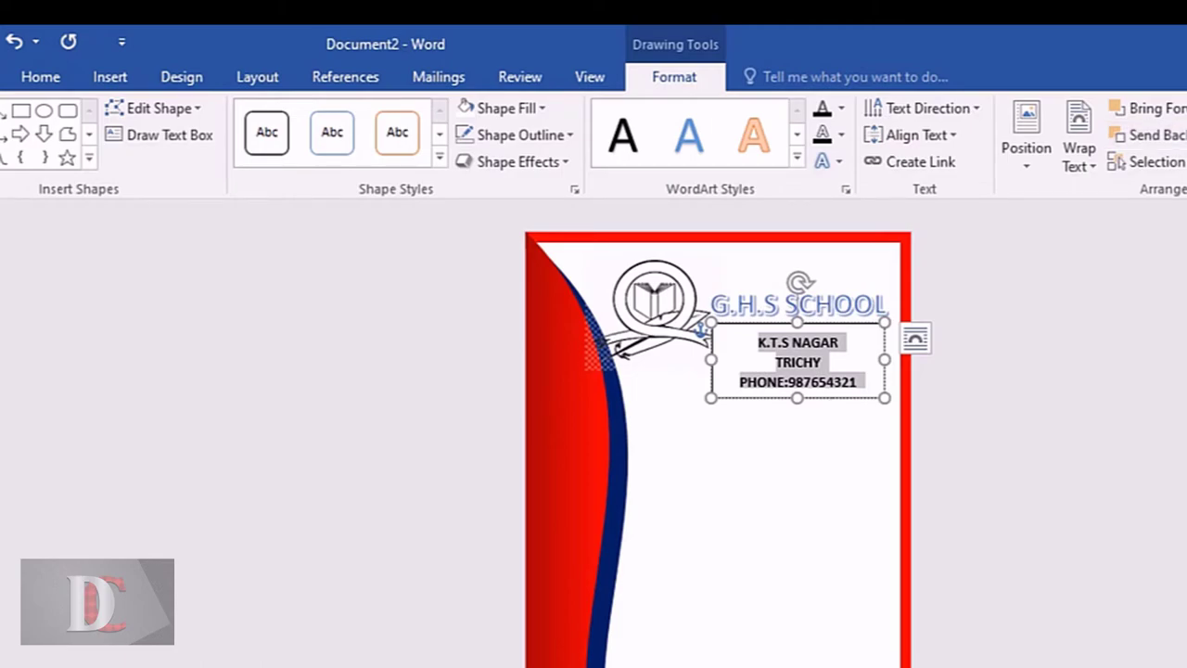
Step: Move the address box just under the school title and set its outline to No Outline
left_click_drag(797, 399, 795, 382)
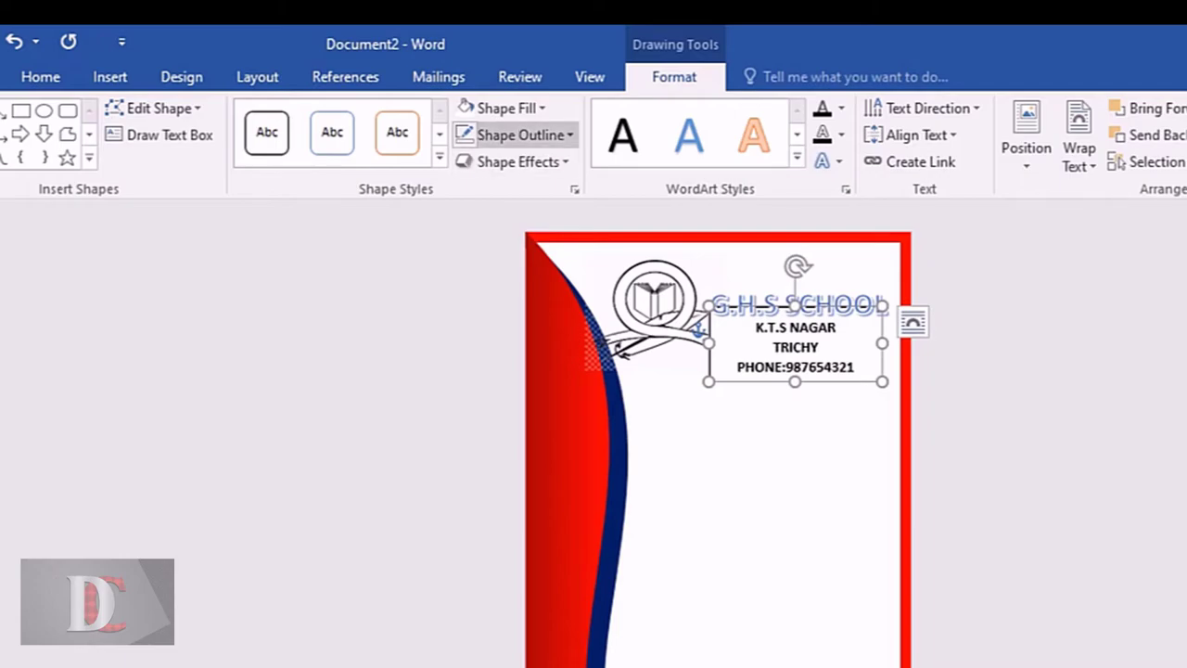
left_click(515, 134)
left_click(525, 340)
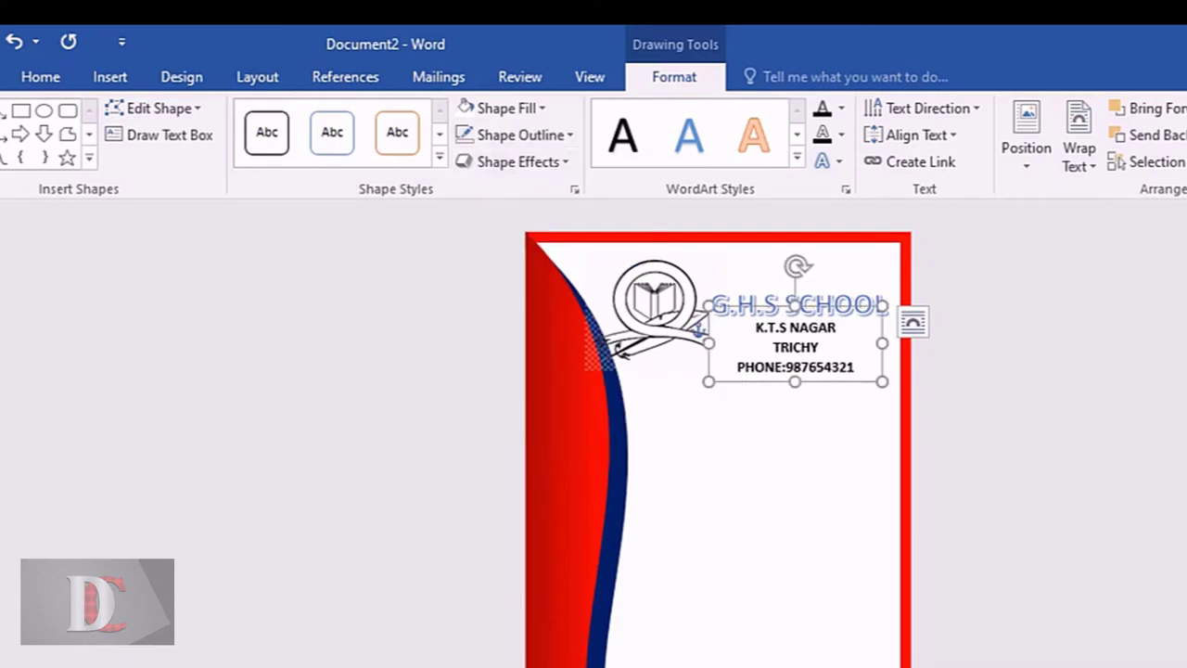
key("Down")
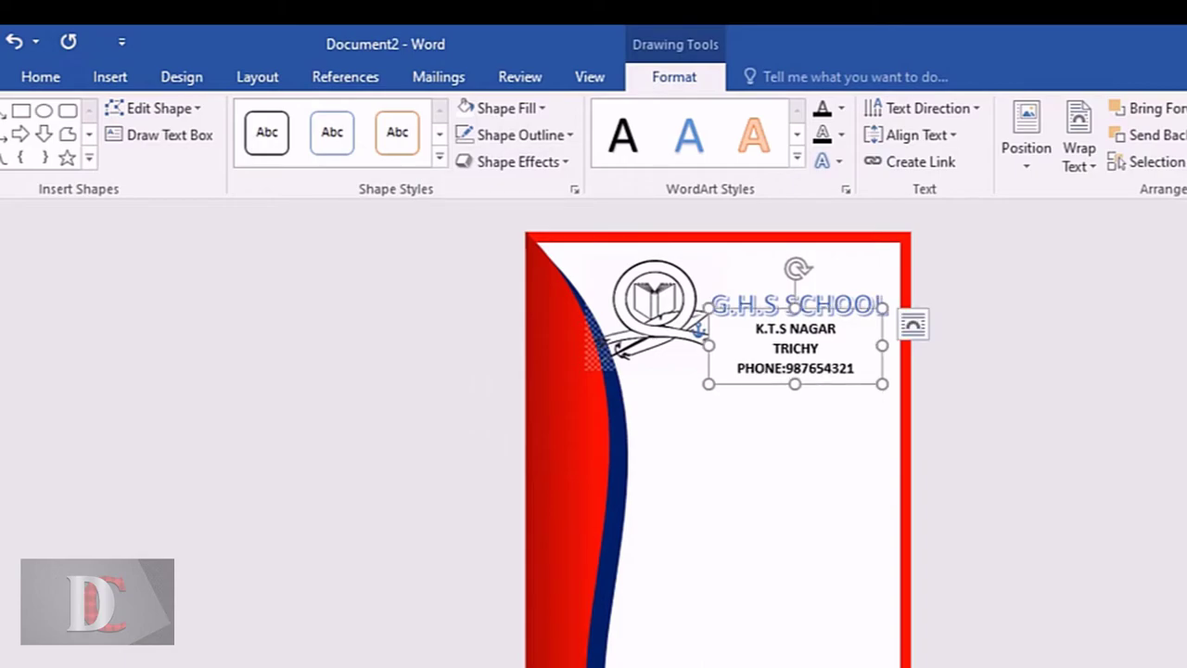
left_click(566, 464)
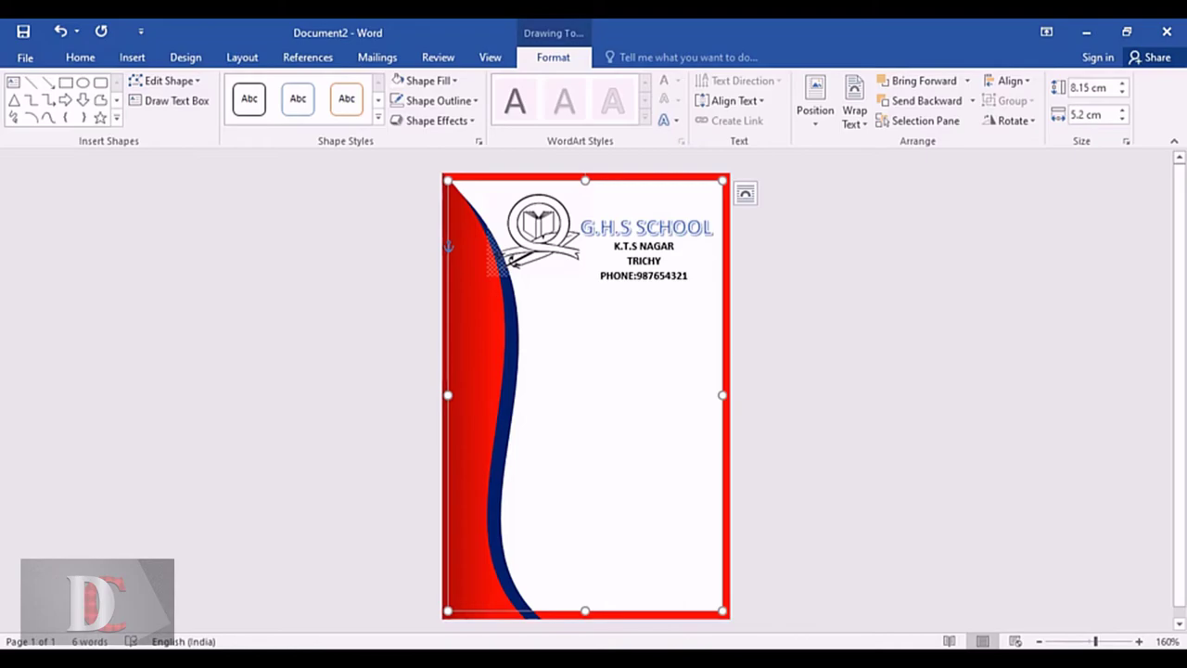
Step: Insert the student photo and set its text wrapping to In Front of Text
left_click(132, 56)
left_click(159, 97)
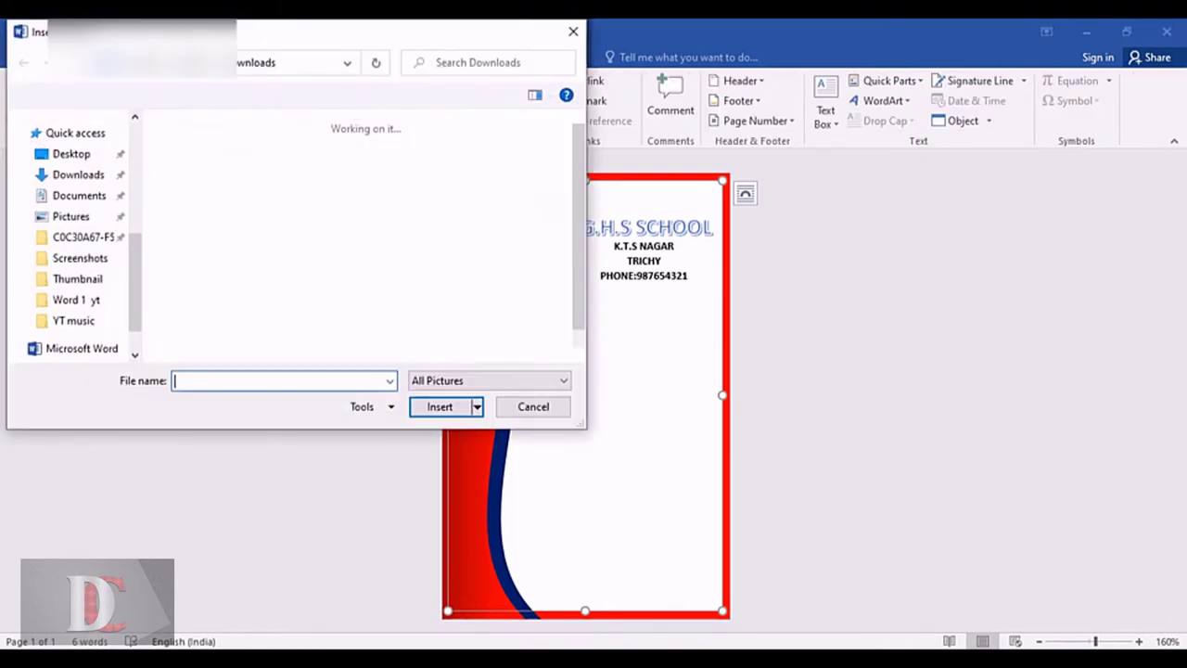
left_click(252, 154)
left_click(439, 406)
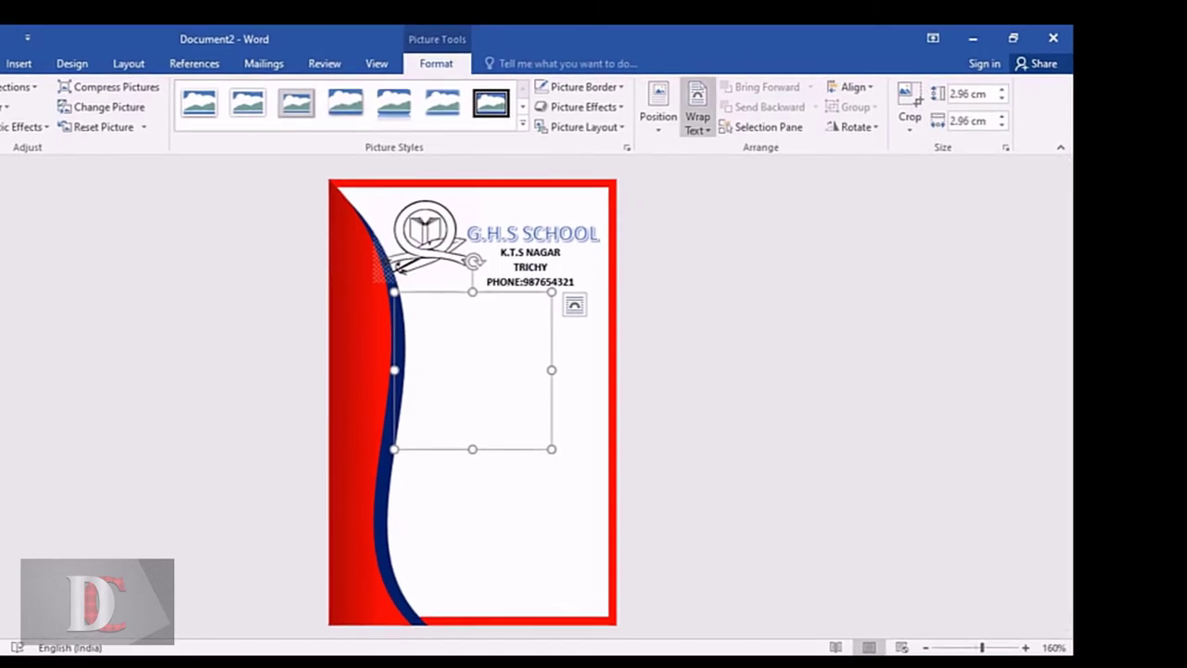
left_click(698, 116)
left_click(728, 170)
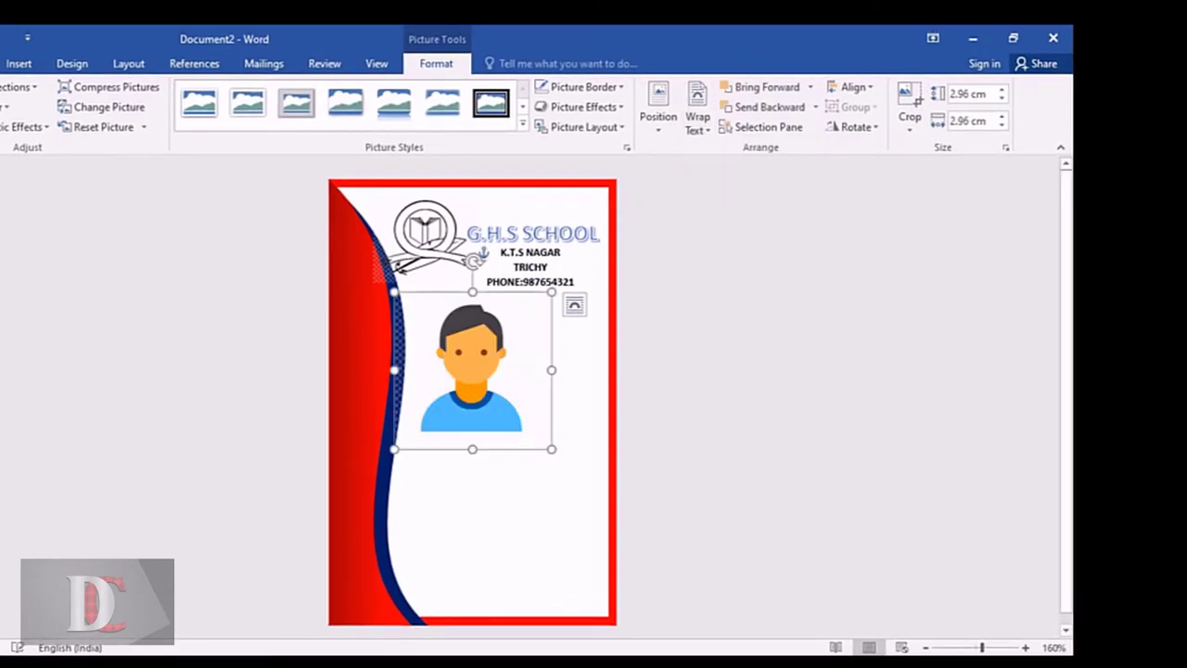
Step: Crop all four sides of the photo, then shrink it to 1.94 × 1.63 cm below the address
left_click(910, 128)
left_click(932, 148)
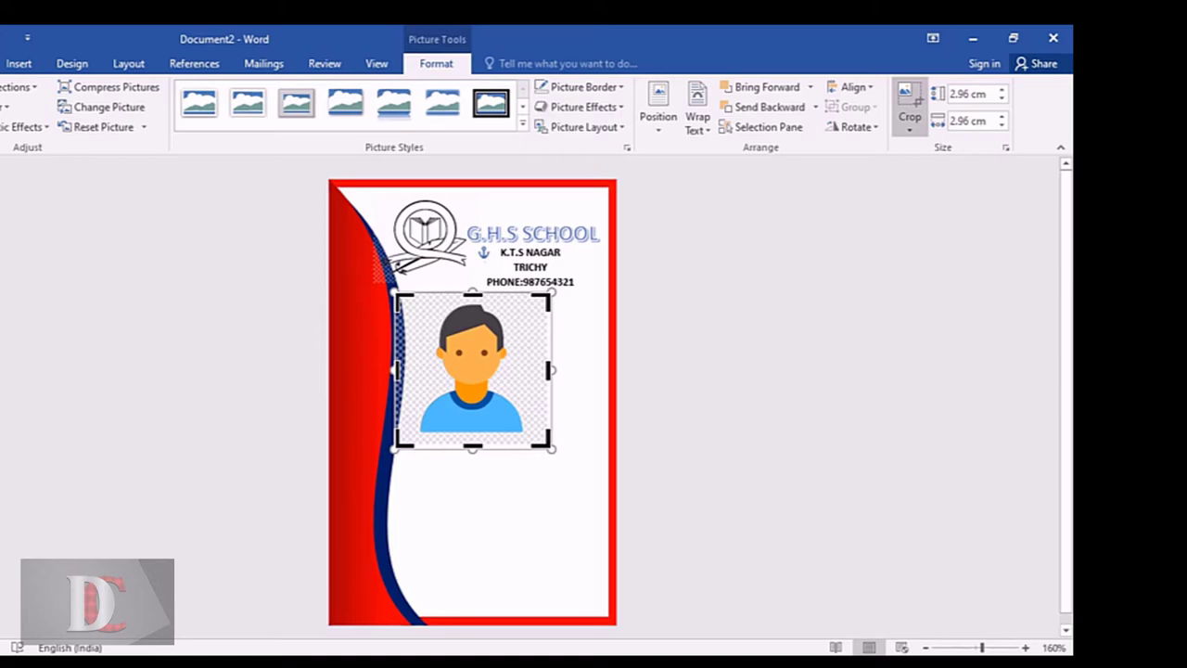
left_click_drag(549, 370, 526, 370)
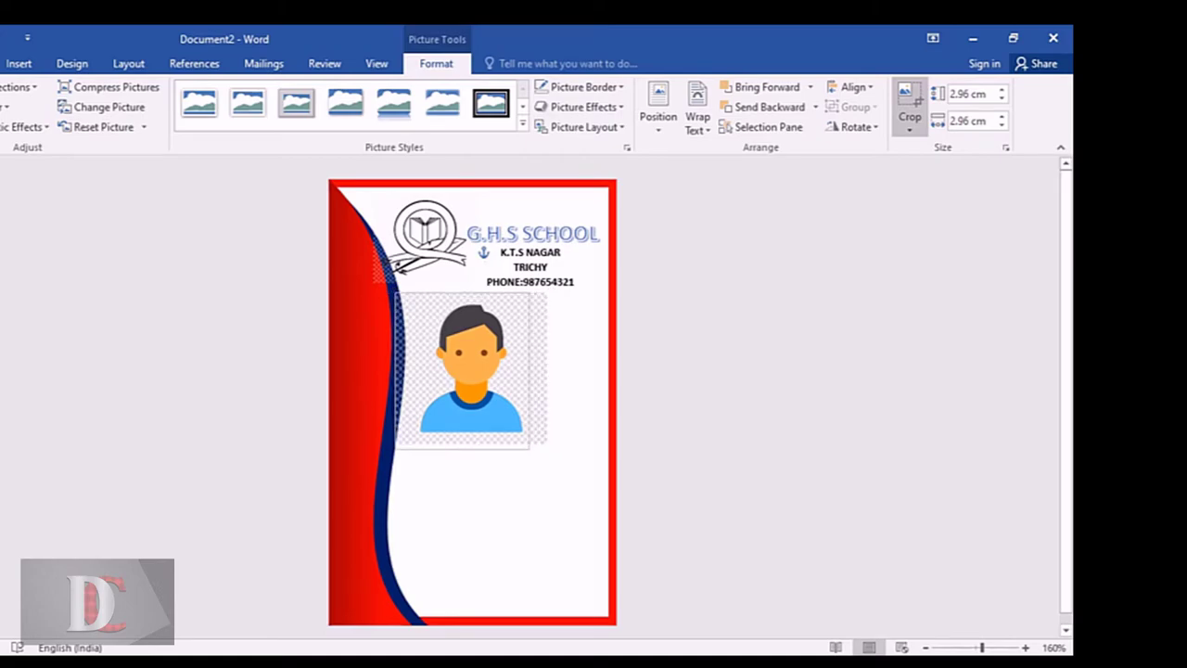
left_click_drag(397, 370, 416, 370)
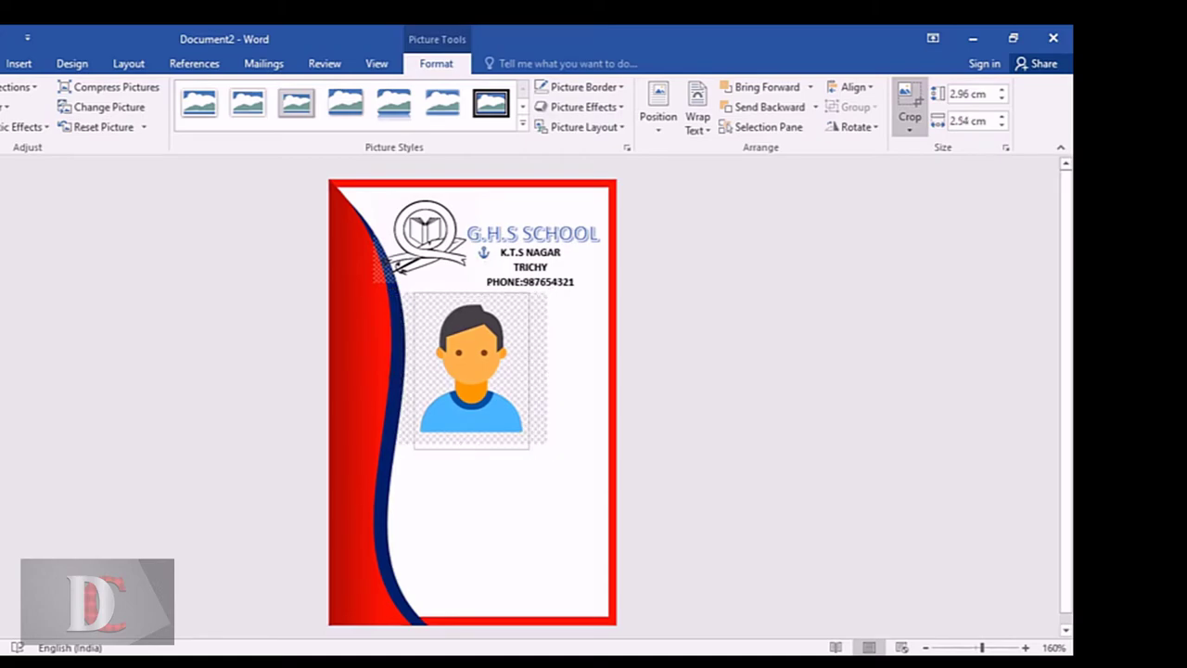
left_click_drag(472, 445, 472, 431)
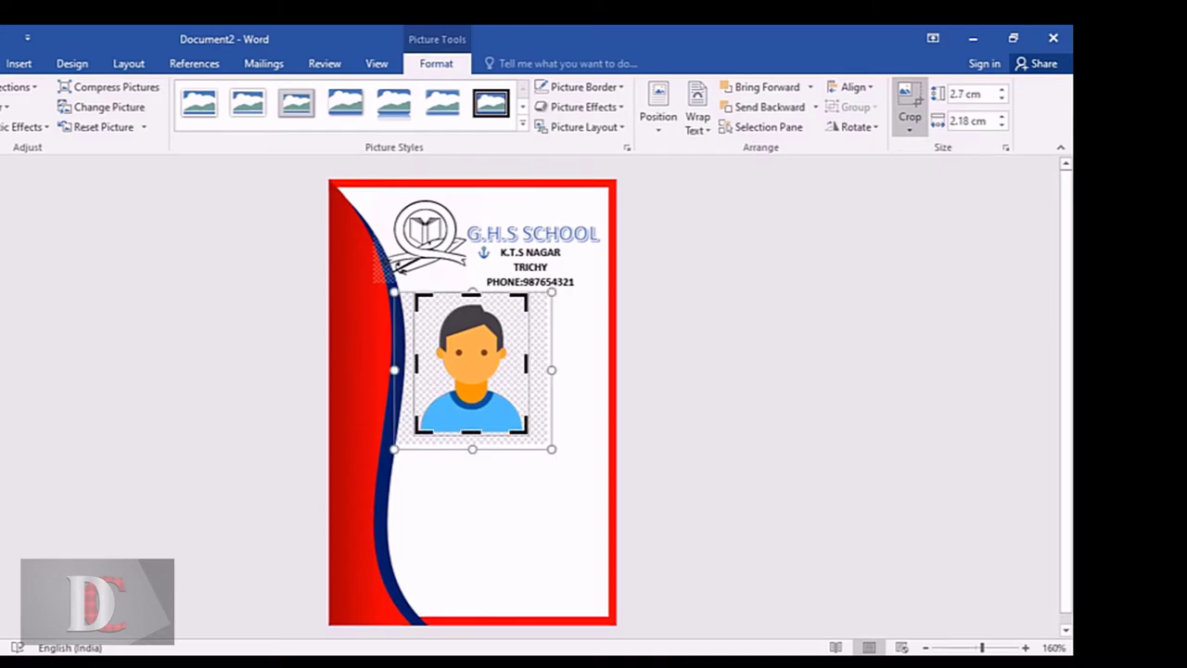
left_click_drag(473, 295, 472, 302)
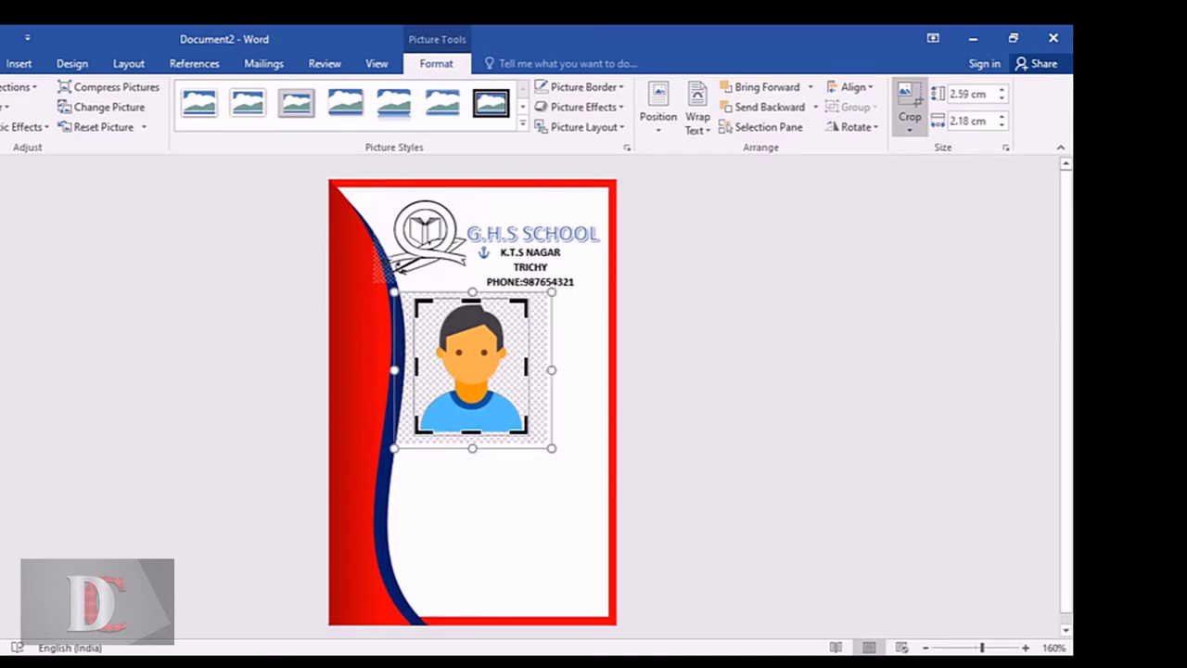
left_click(576, 519)
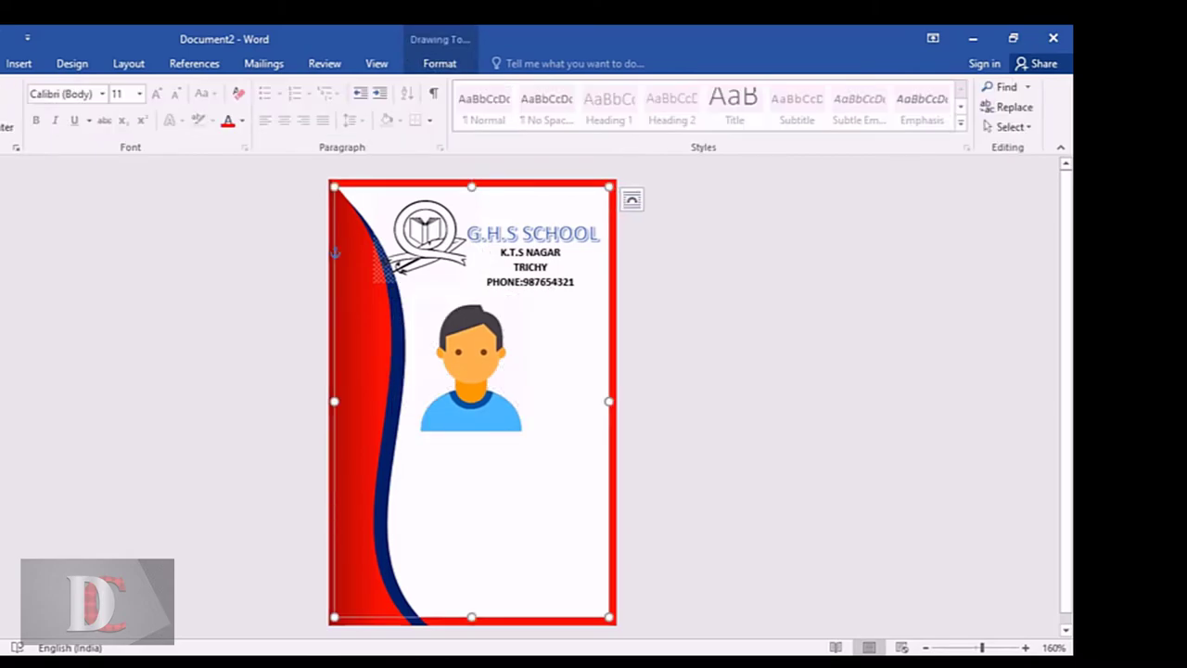
left_click(472, 371)
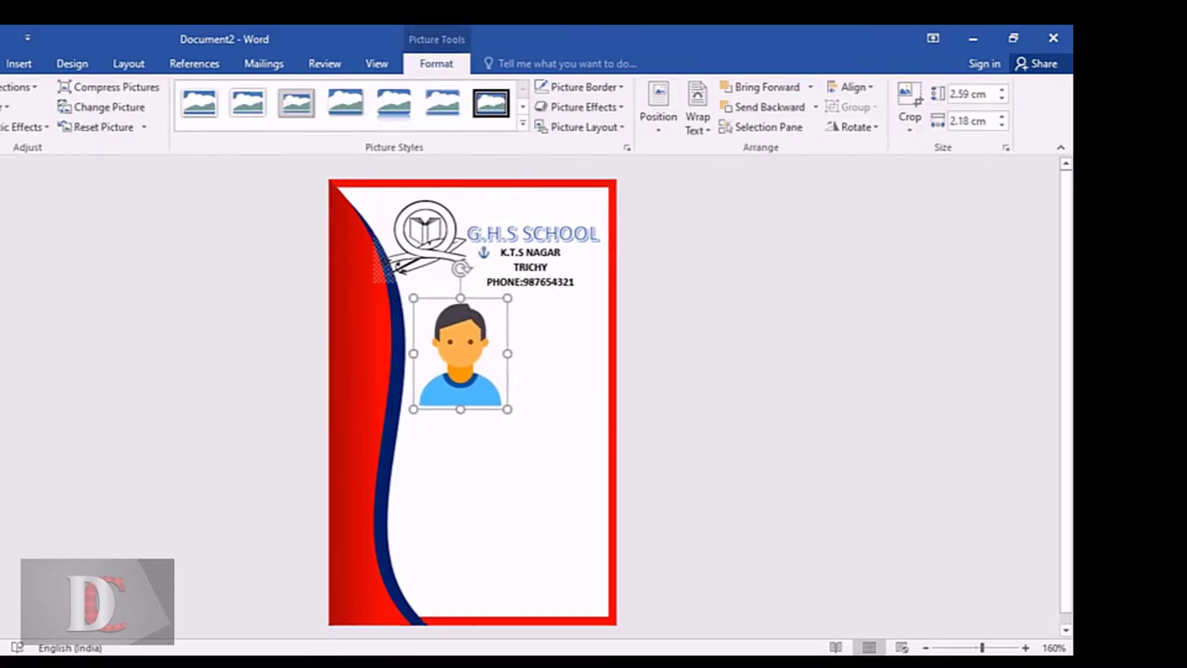
left_click_drag(529, 435, 500, 401)
left_click_drag(456, 350, 488, 370)
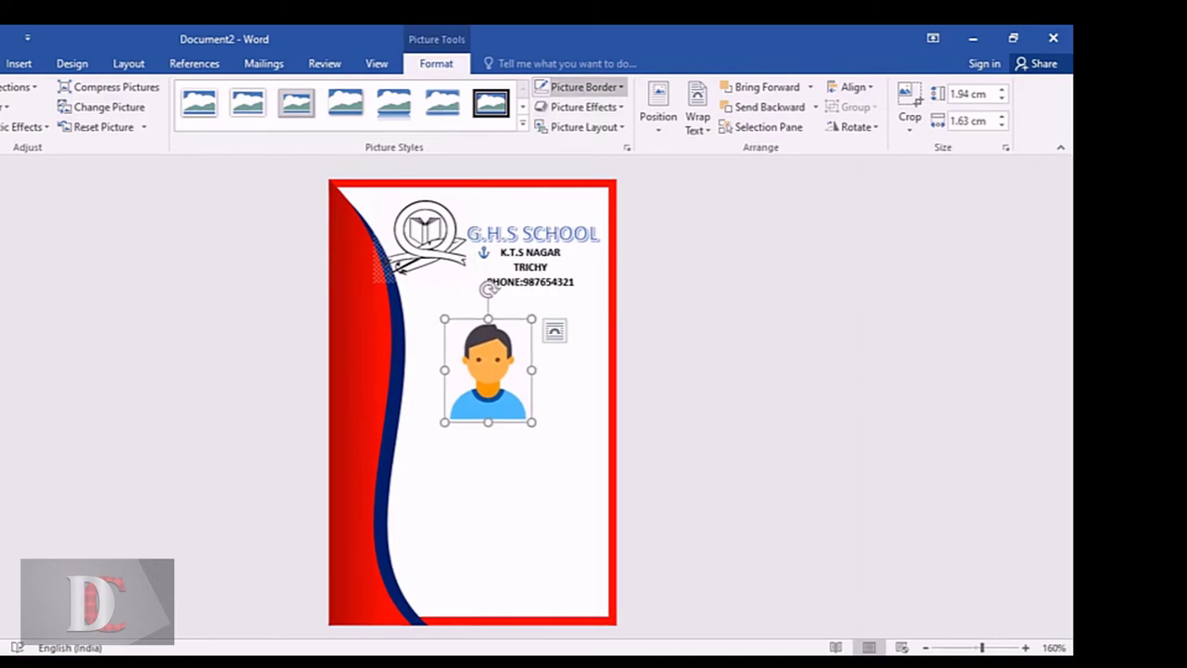
Step: Give the student photo a Black, Text 1 picture border
left_click(582, 86)
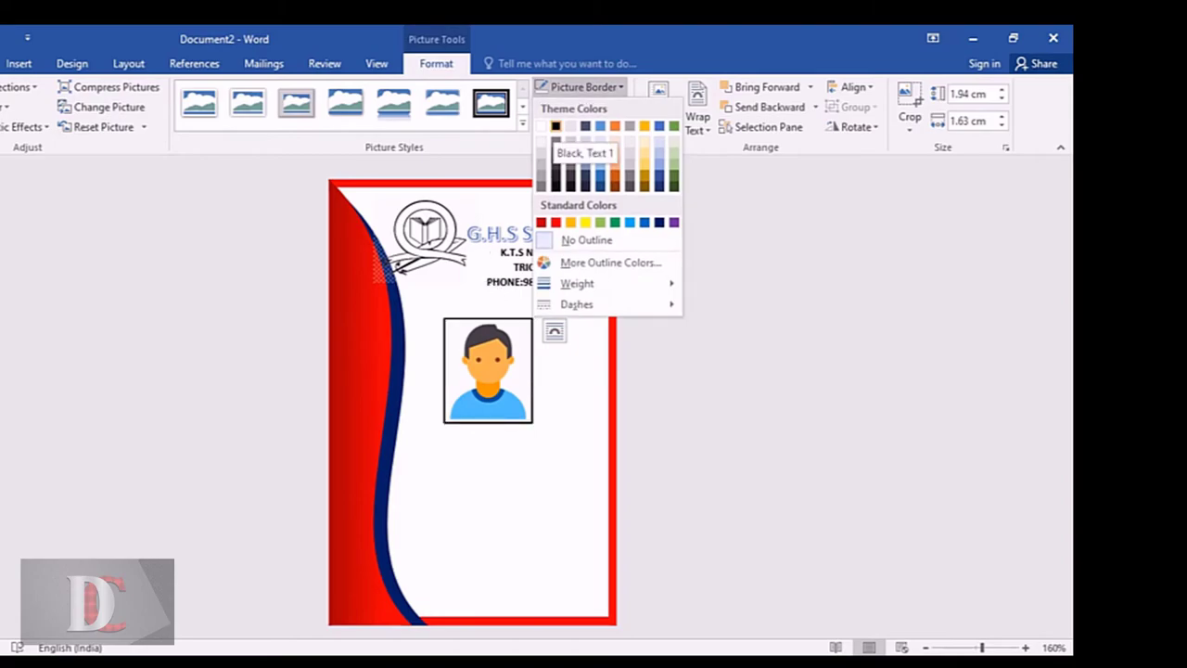
left_click(556, 126)
left_click(583, 86)
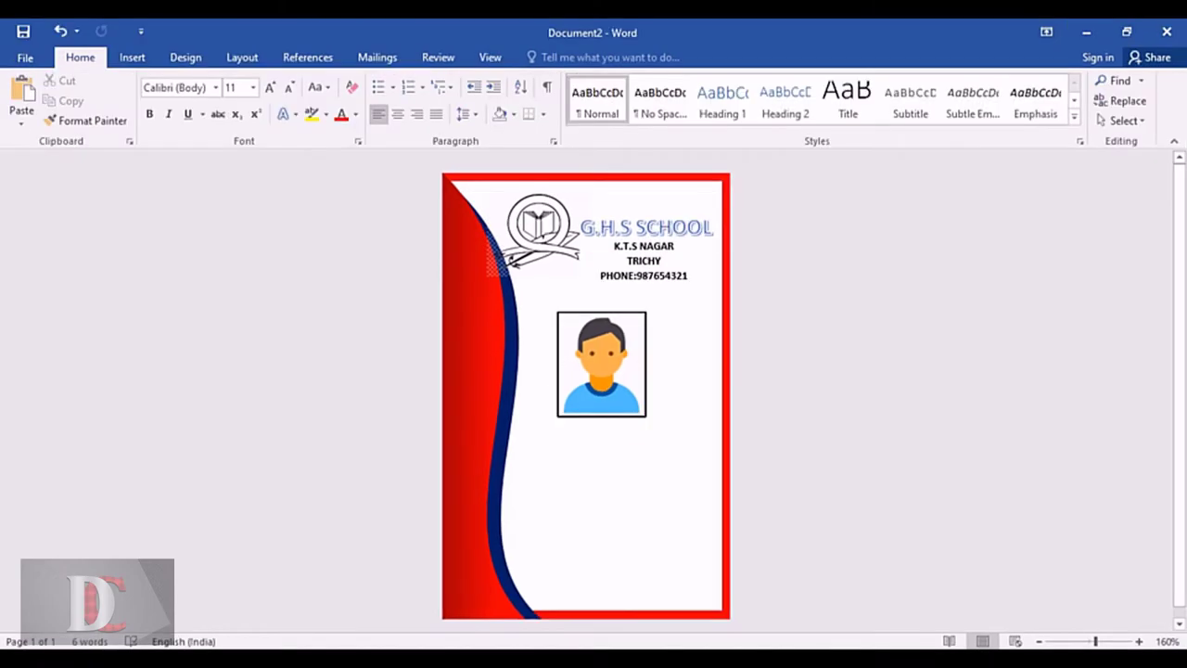
Step: Draw a text box below the student photo
left_click(132, 57)
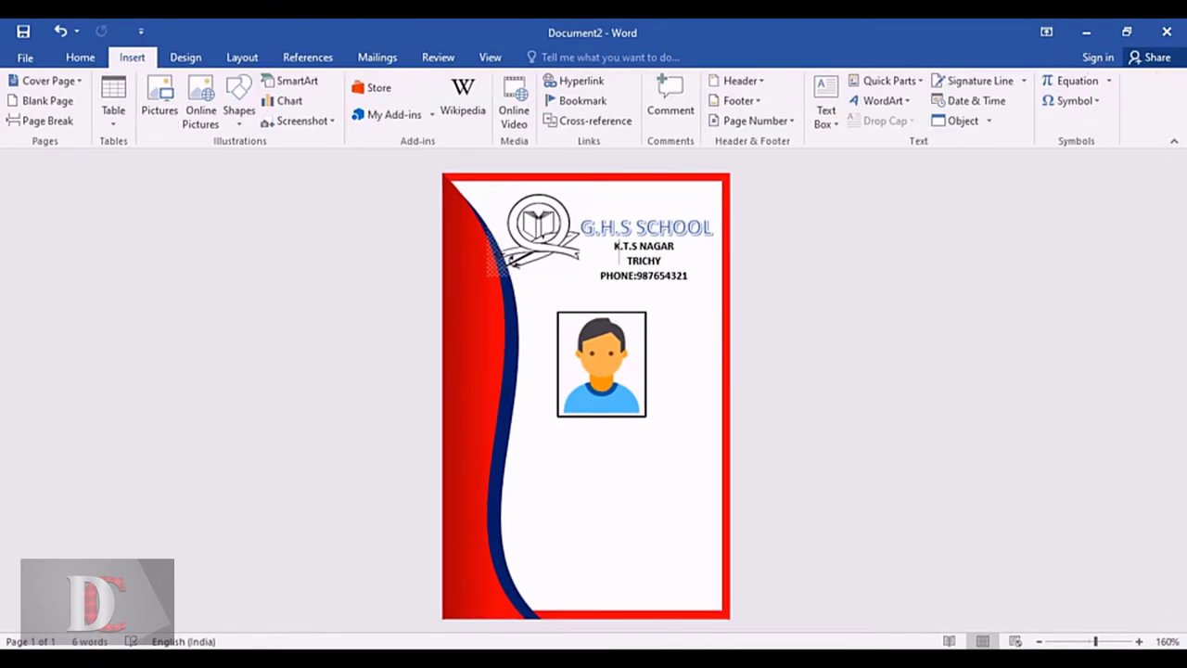
left_click(238, 110)
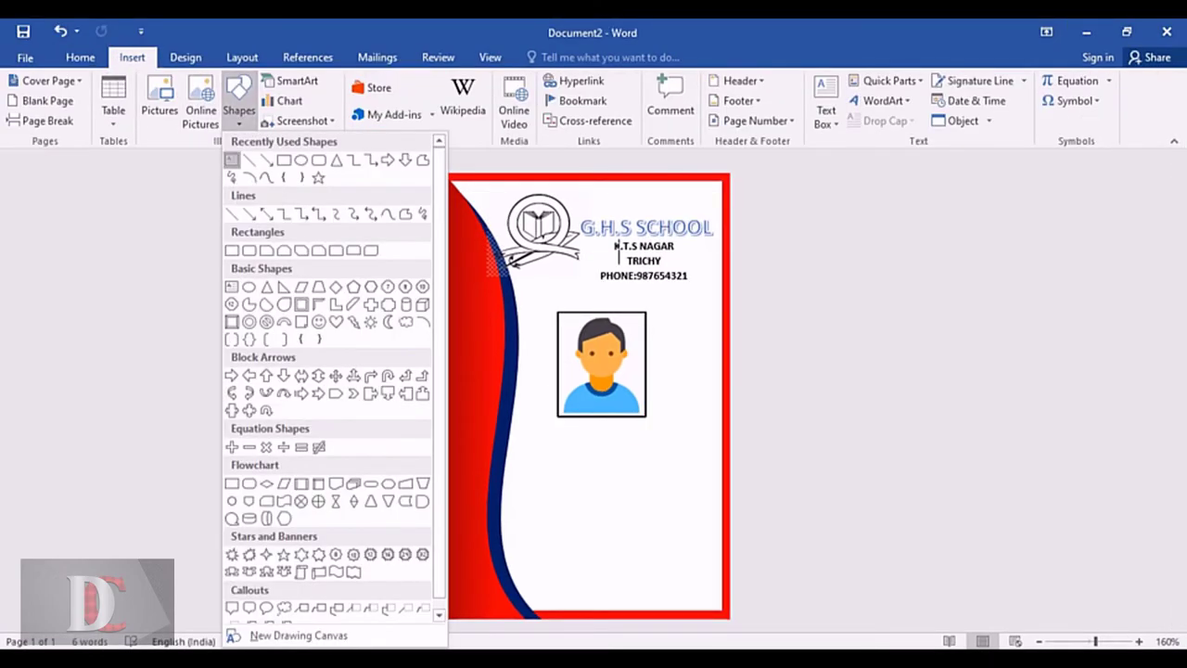
left_click(232, 159)
left_click_drag(522, 391, 704, 544)
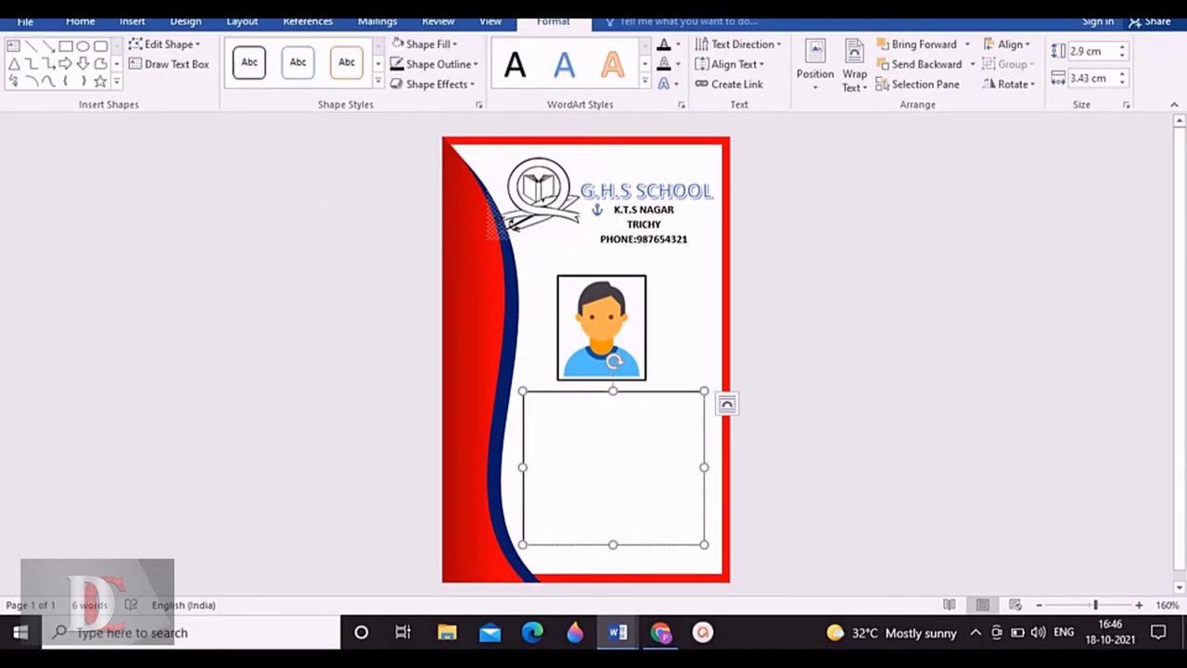
Step: Type Roll no:, name:, d.o.b and address on separate lines, enlarging the box to fit
type("Roll no")
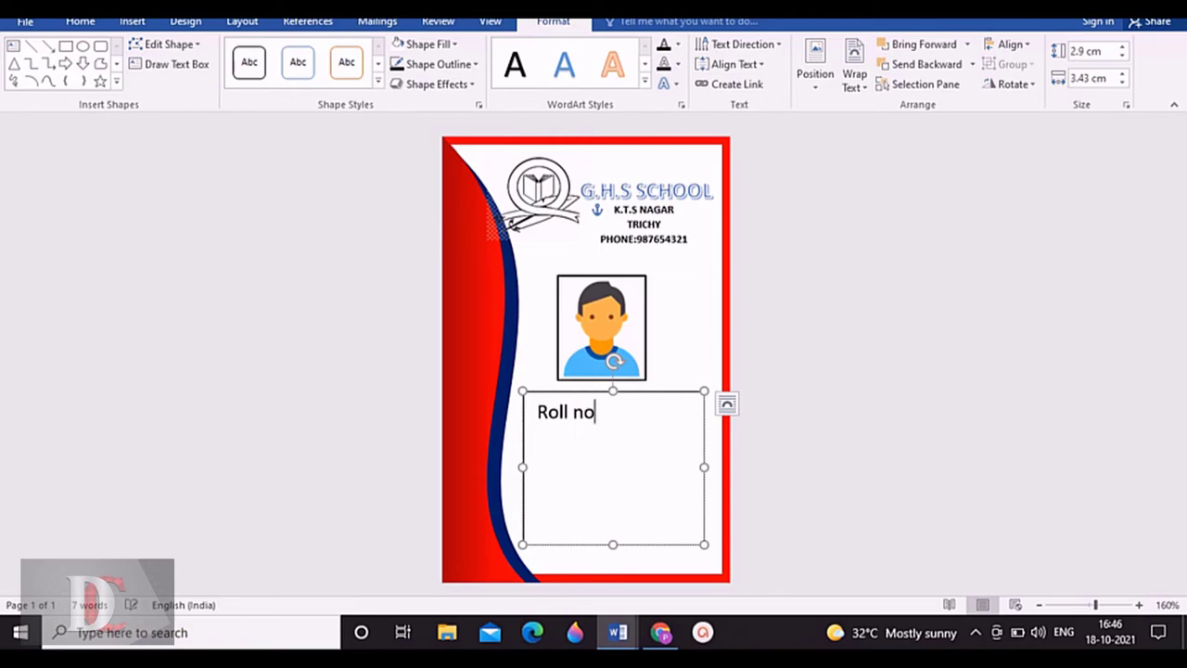
type(":")
key("Return")
type("na")
type("me:")
key("Return")
type("d.o.")
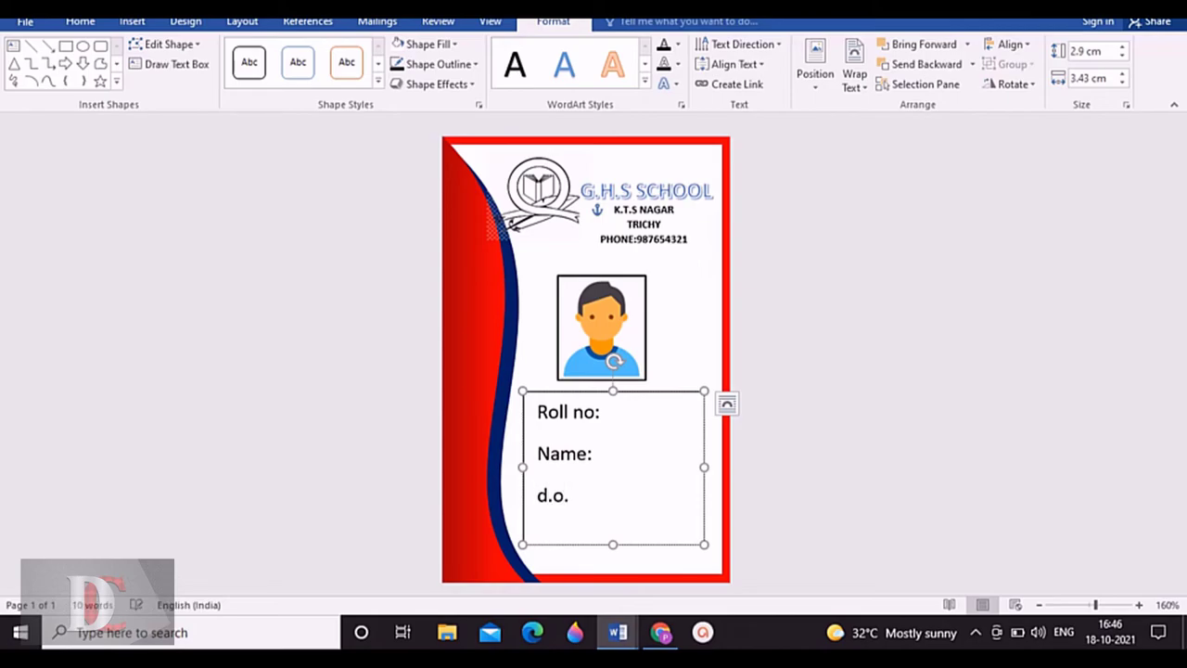
type("b")
key("Return")
type(": ")
type("address")
type("ph")
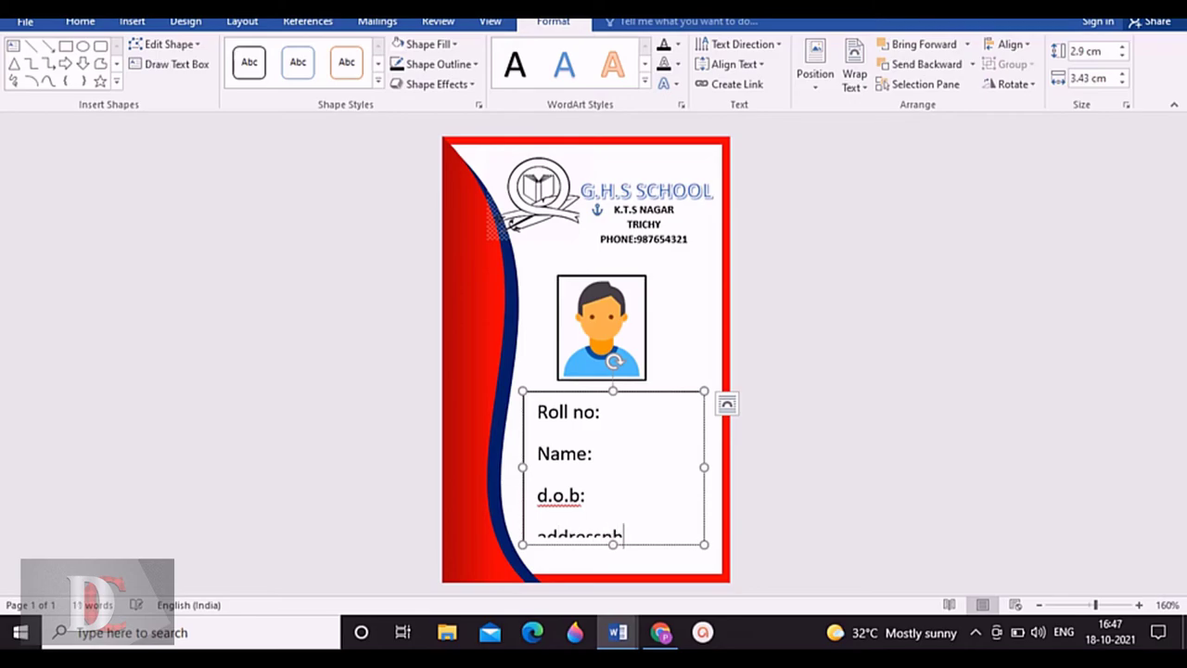
type("one")
left_click_drag(613, 545, 614, 564)
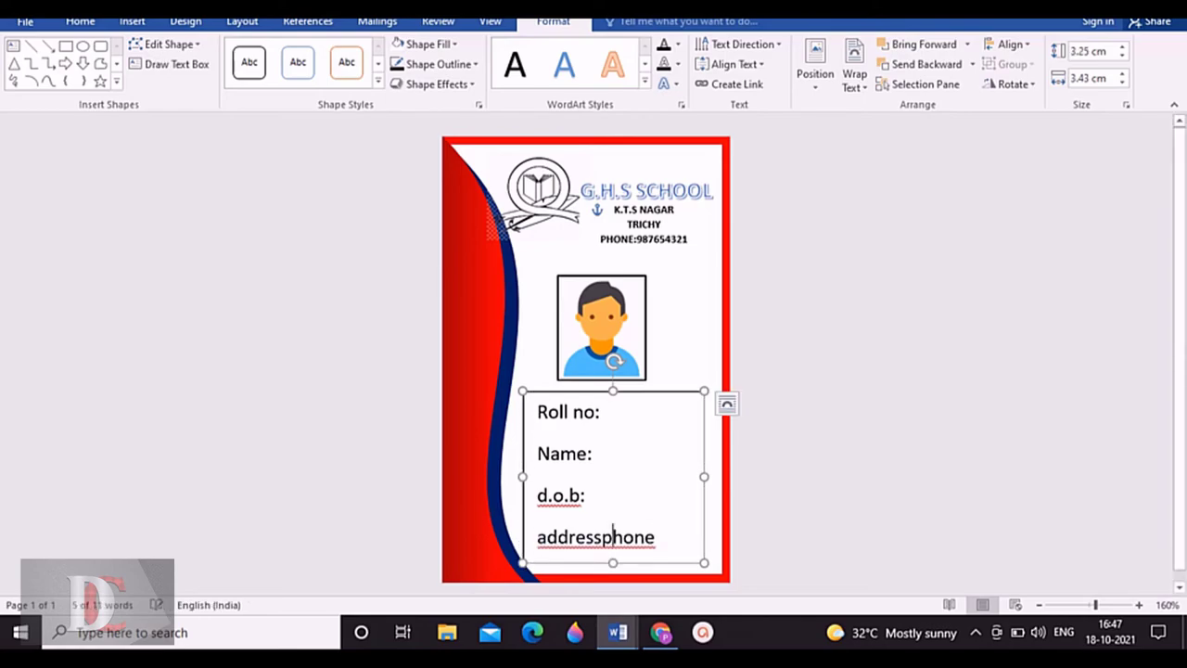
key("Delete")
key("Delete")
key("Delete")
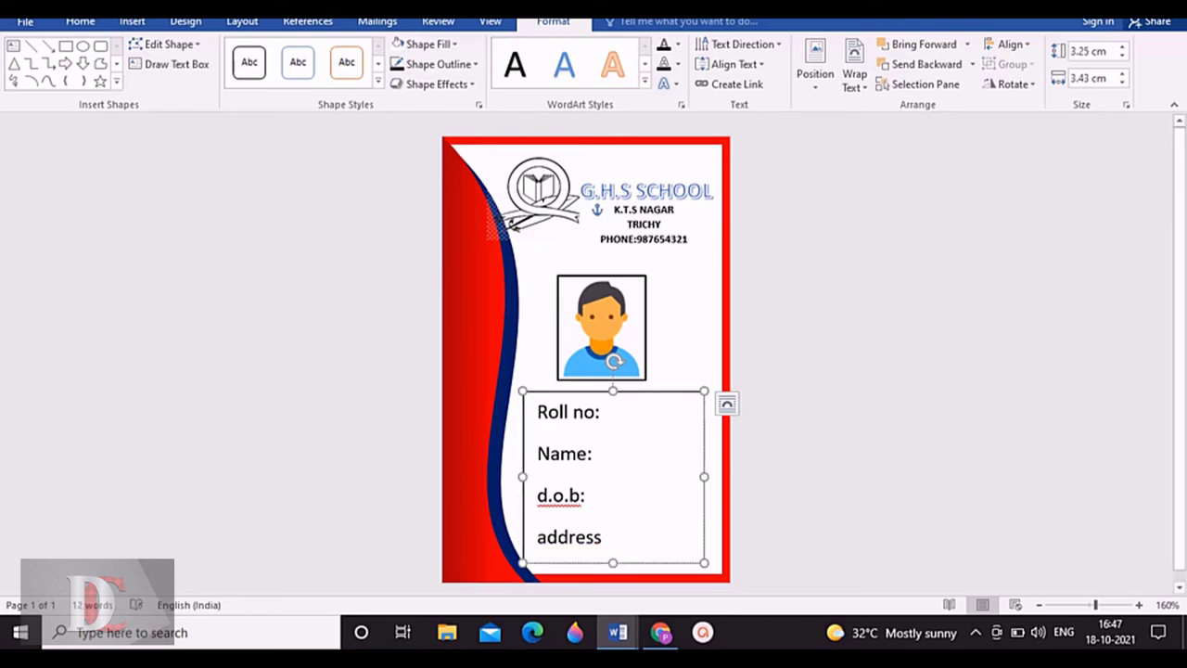
left_click_drag(537, 411, 603, 538)
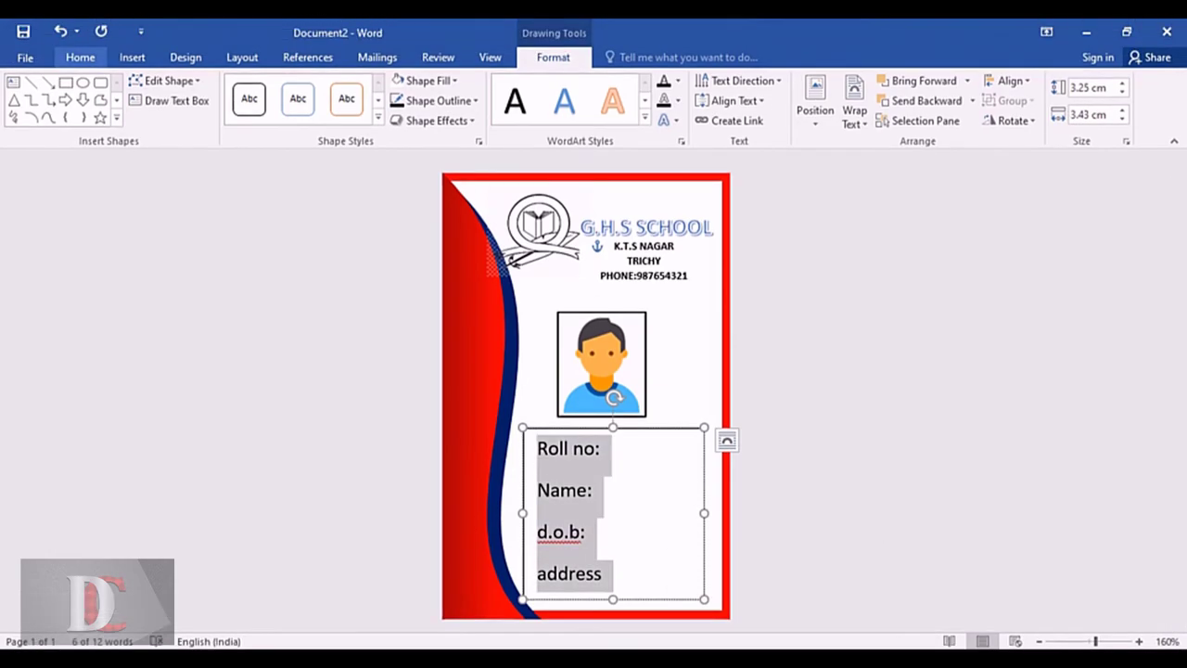
Step: Shrink the labels to 6 pt and remove the paragraph spacing between lines
left_click(80, 56)
left_click(288, 86)
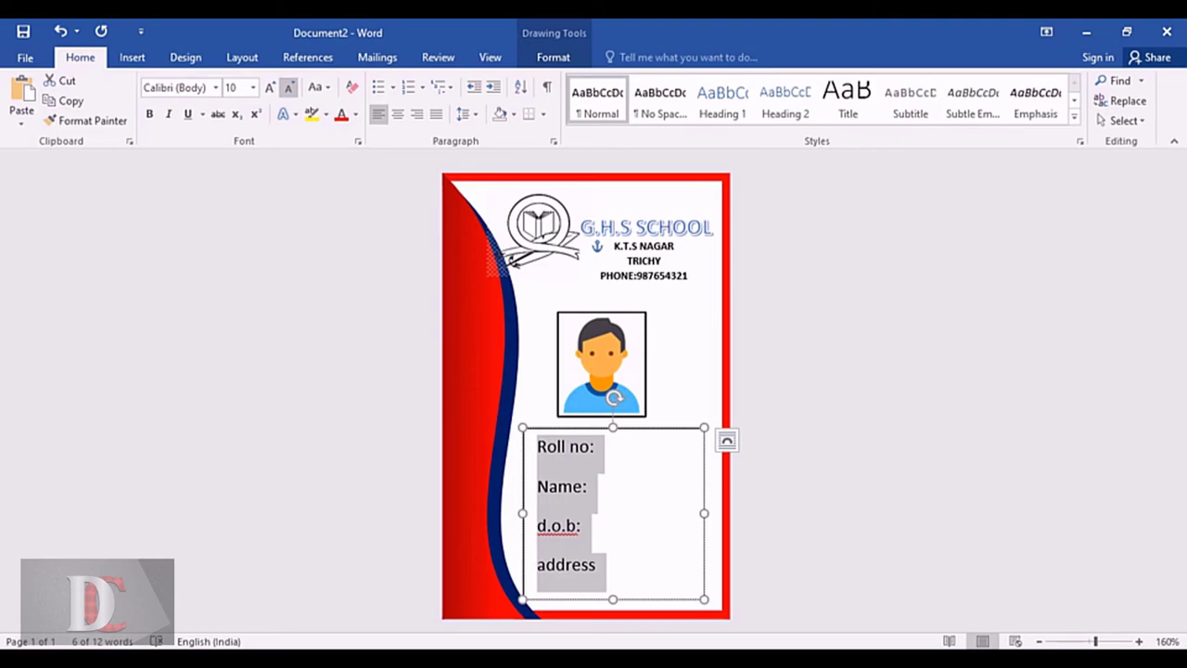
left_click(289, 87)
left_click(288, 87)
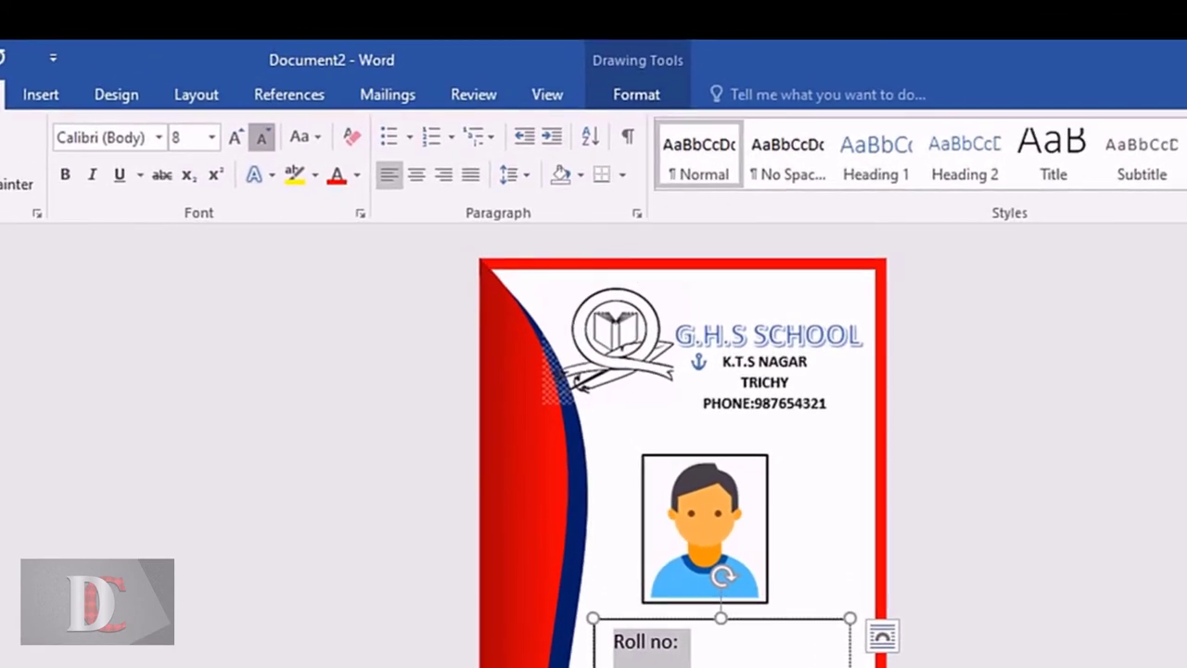
left_click(263, 138)
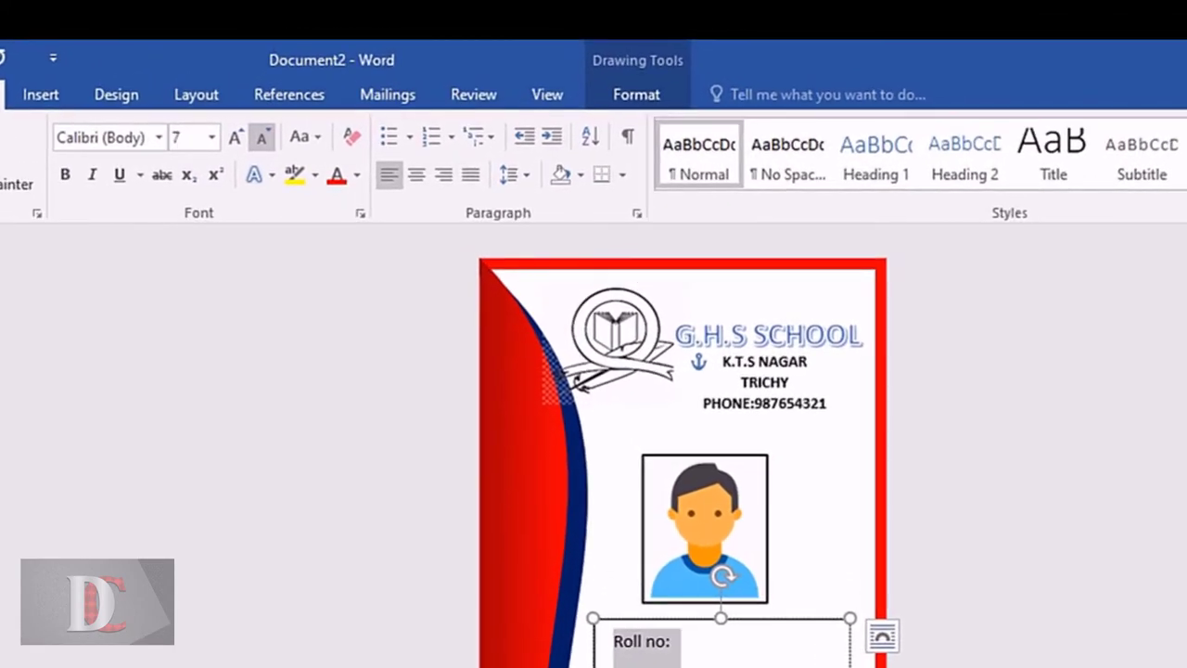
left_click(263, 139)
left_click(512, 174)
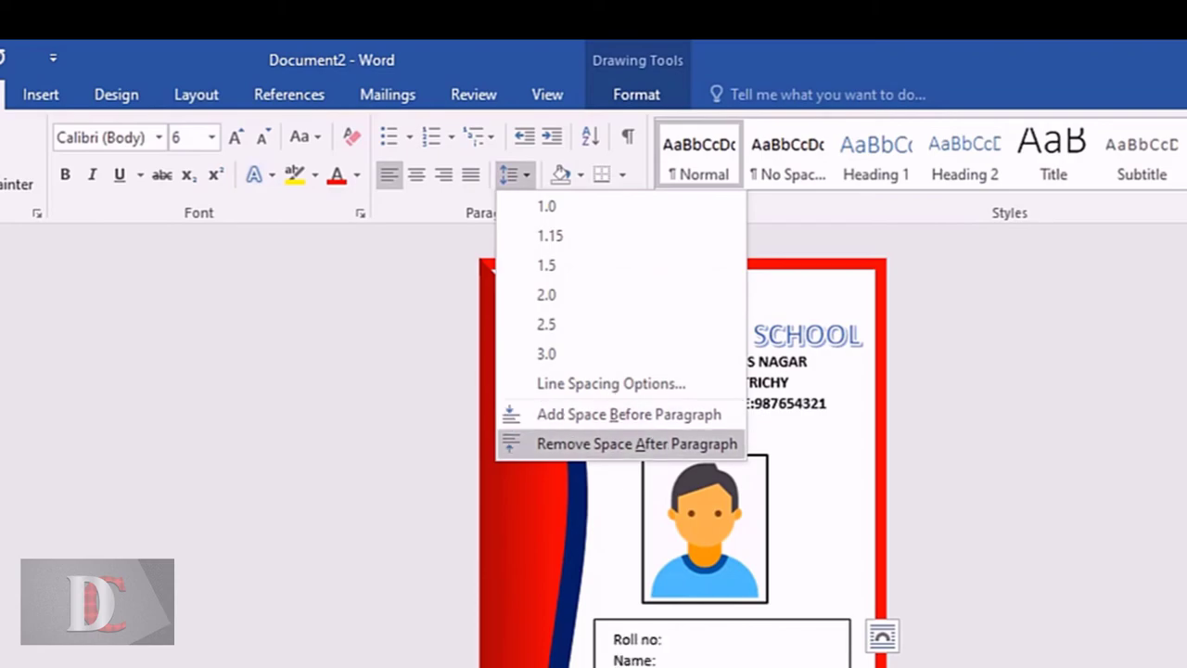
left_click(636, 444)
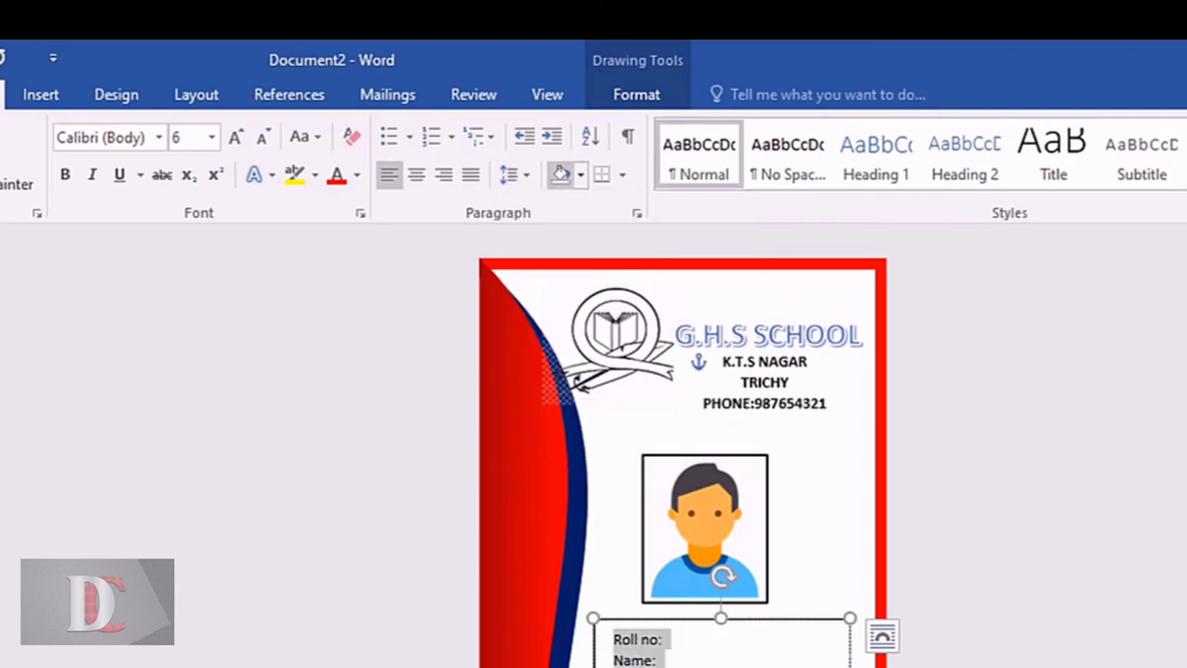
left_click(512, 174)
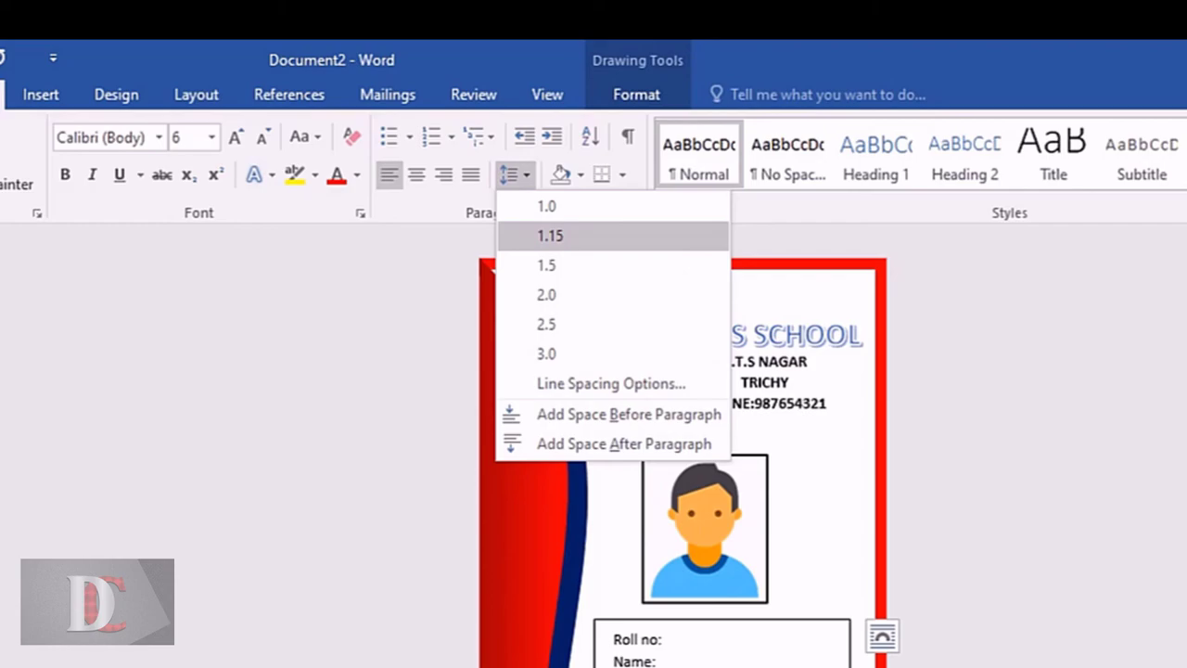
left_click(551, 235)
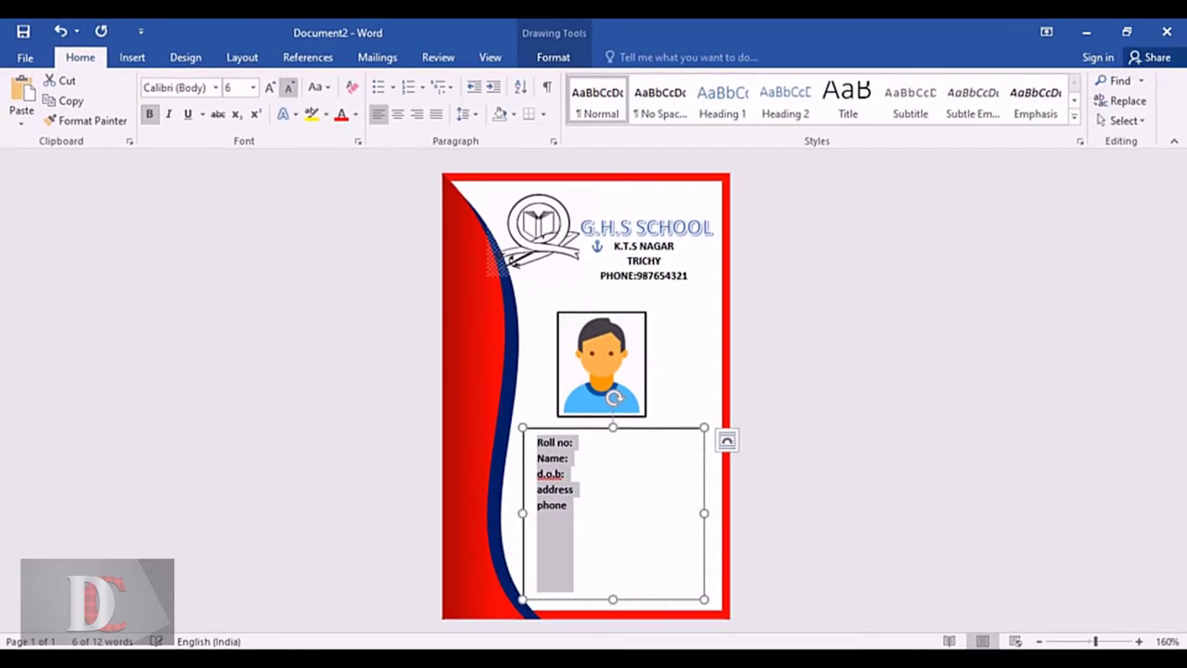
Step: Enlarge the labels to 9 pt and capitalize each word
left_click(270, 87)
left_click(270, 87)
left_click(270, 88)
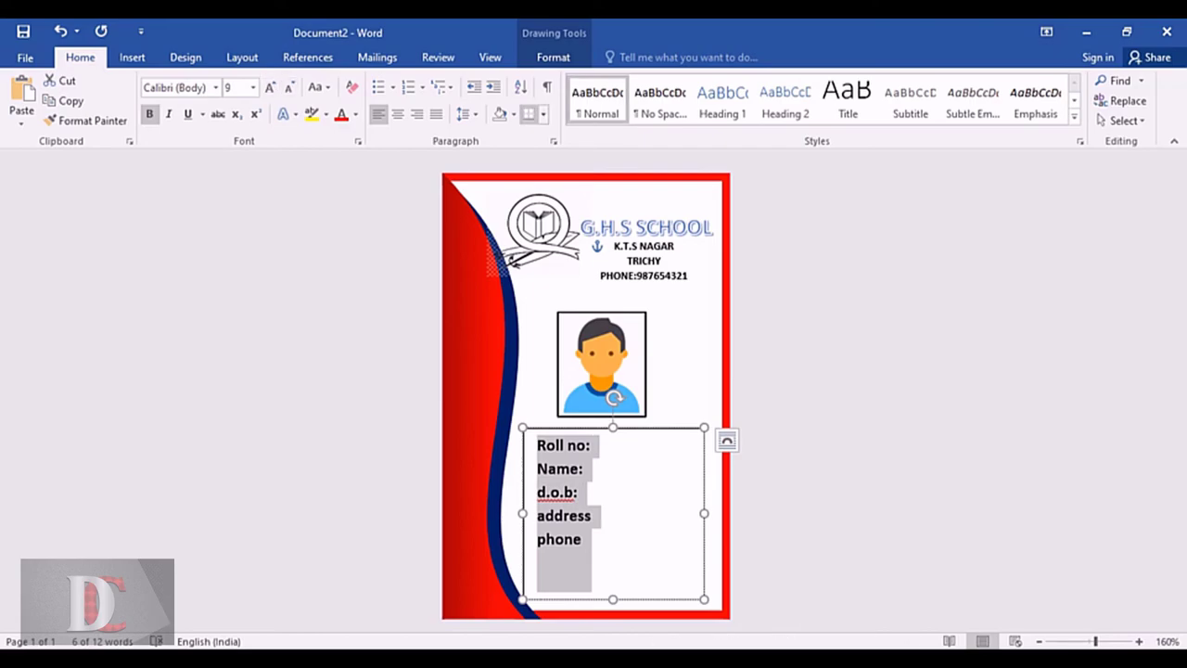
left_click(318, 88)
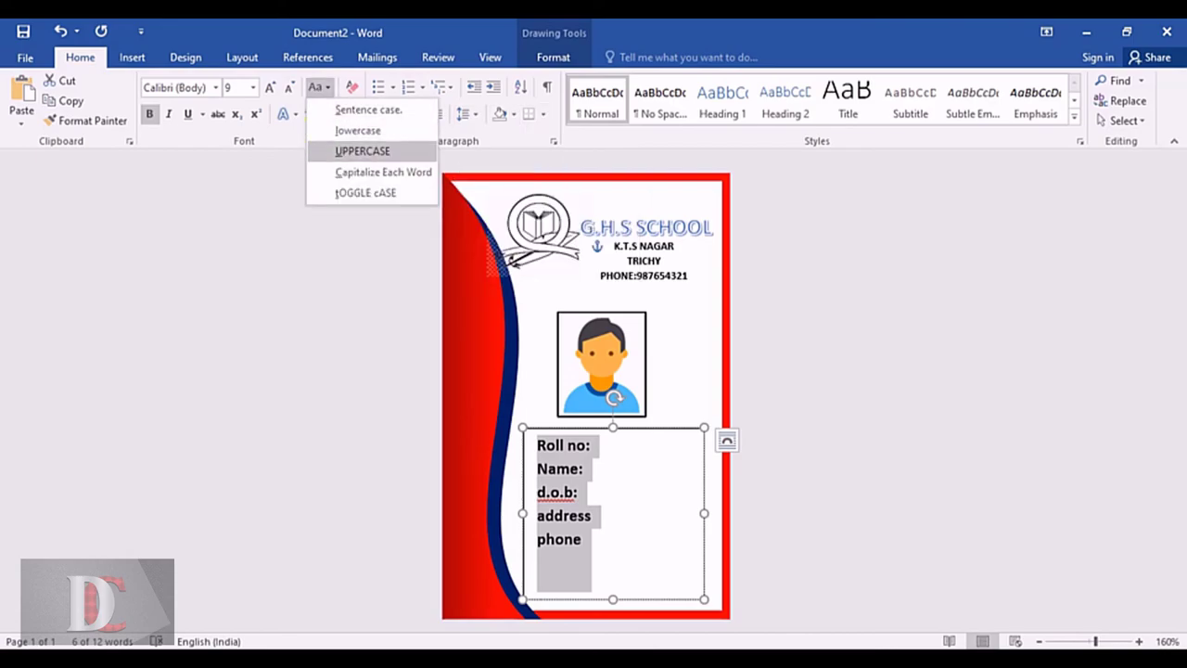
key("Escape")
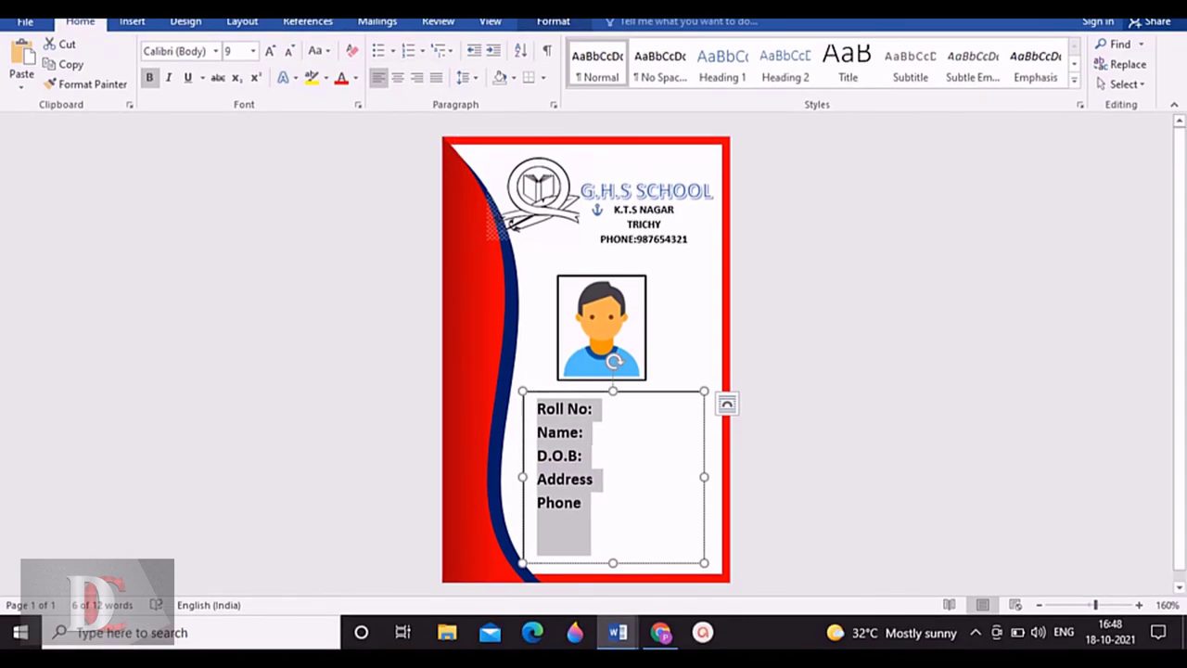
Step: Tab the colons after Roll No, Name and D.O.B into one aligned column
left_click(591, 445)
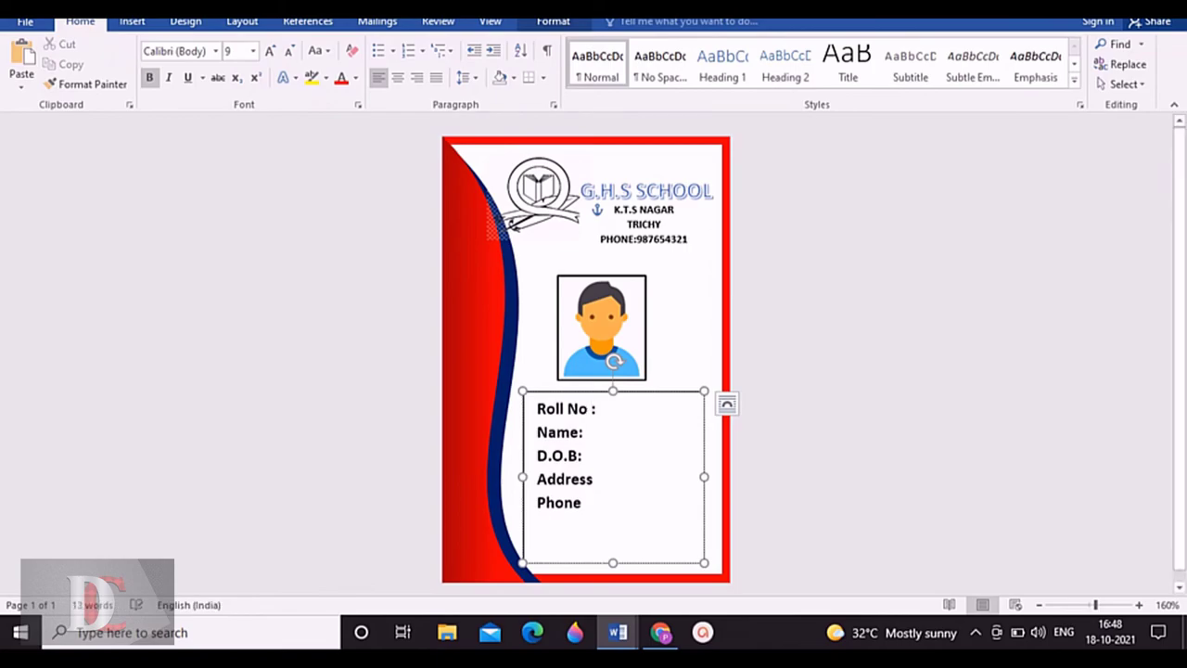
key("Tab")
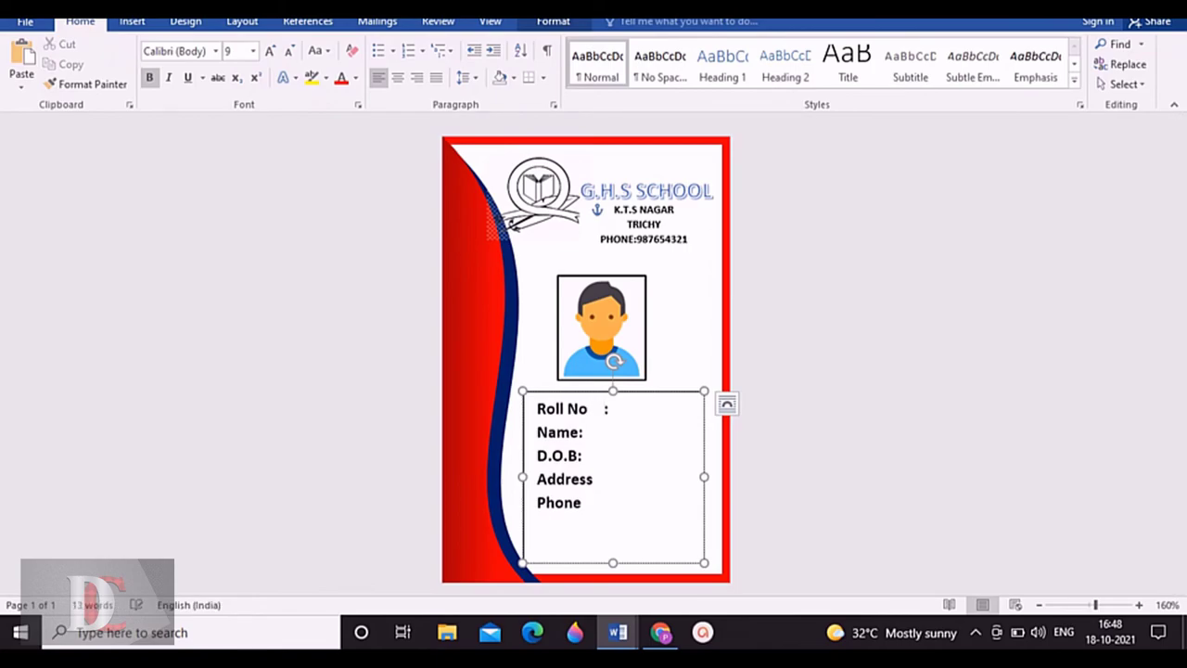
left_click(580, 432)
key("Tab")
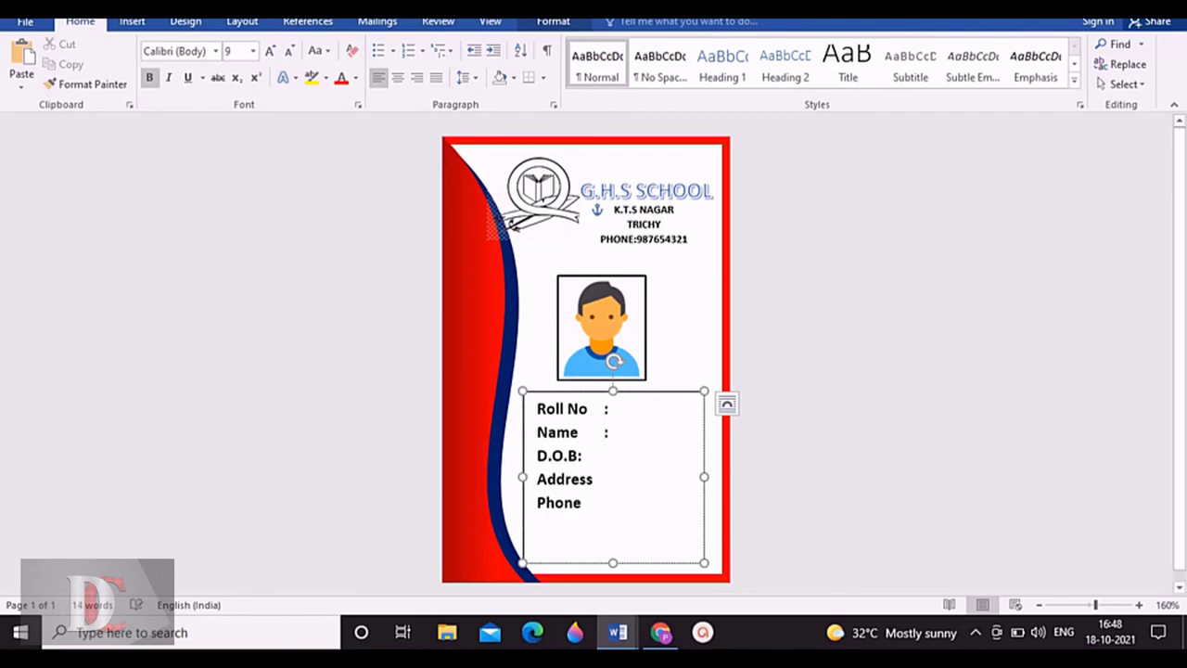
left_click(579, 455)
key("Tab")
Step: Add aligned colons after Address and Phone, then shorten the box to fit five labels
left_click(593, 478)
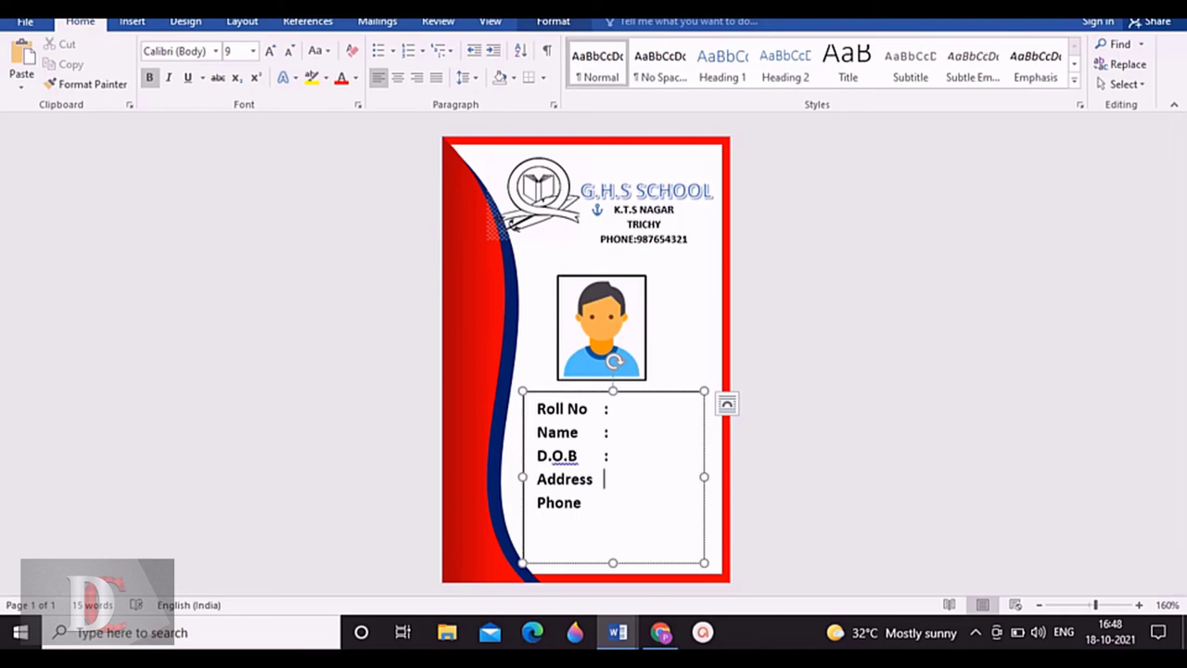
type(":")
key("Return")
key("BackSpace")
left_click(582, 502)
key("Tab")
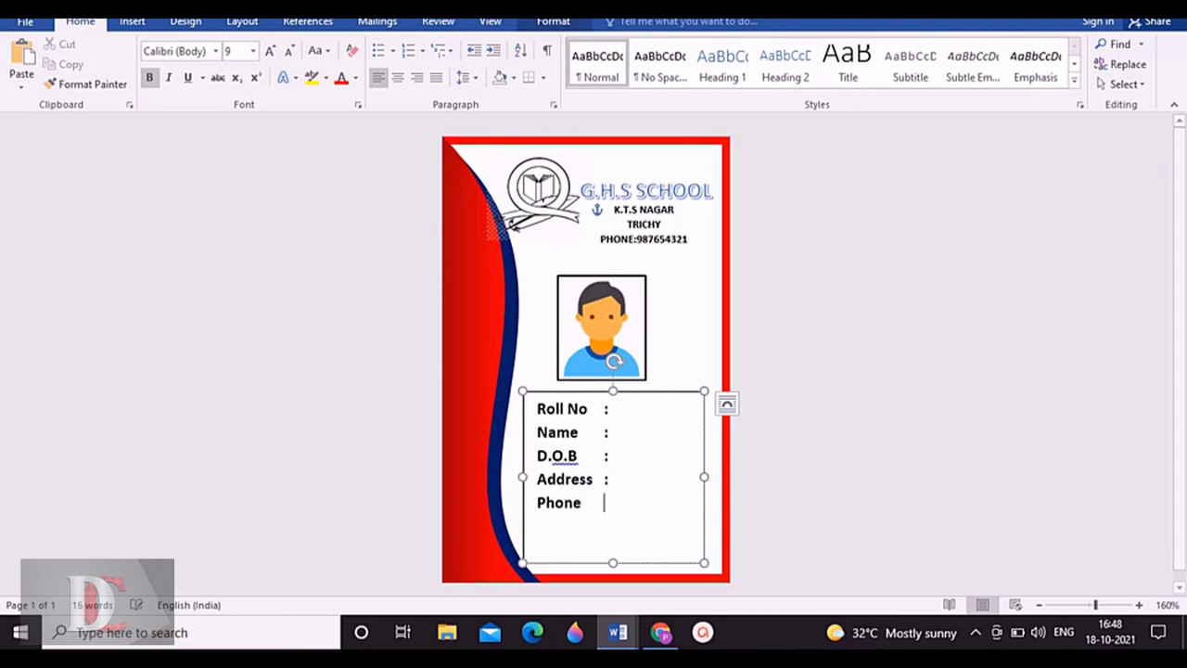
type(":")
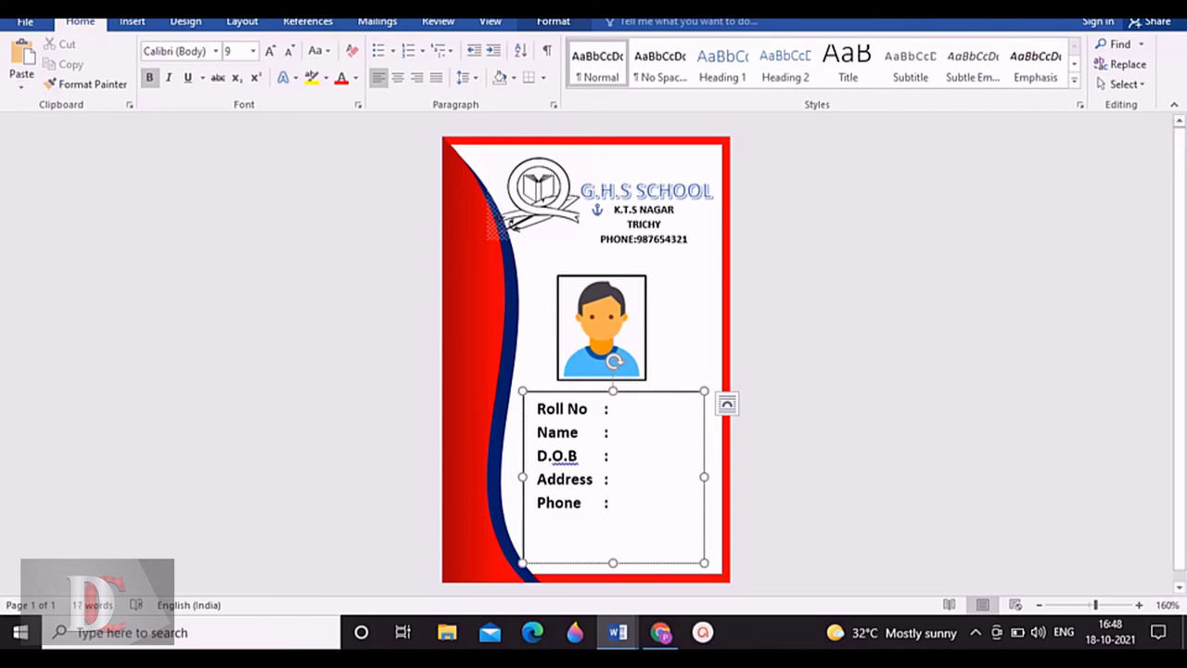
left_click_drag(613, 563, 613, 519)
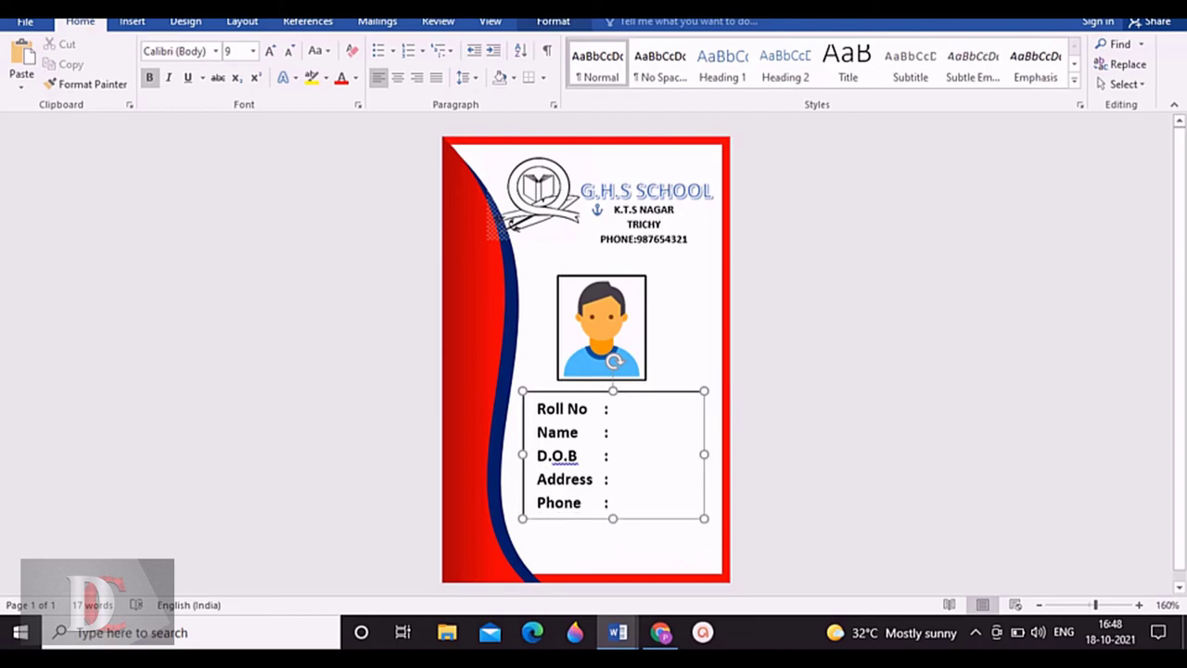
Step: Move the fields box just below the photo and set its Shape Outline to No Outline
left_click_drag(650, 391, 644, 409)
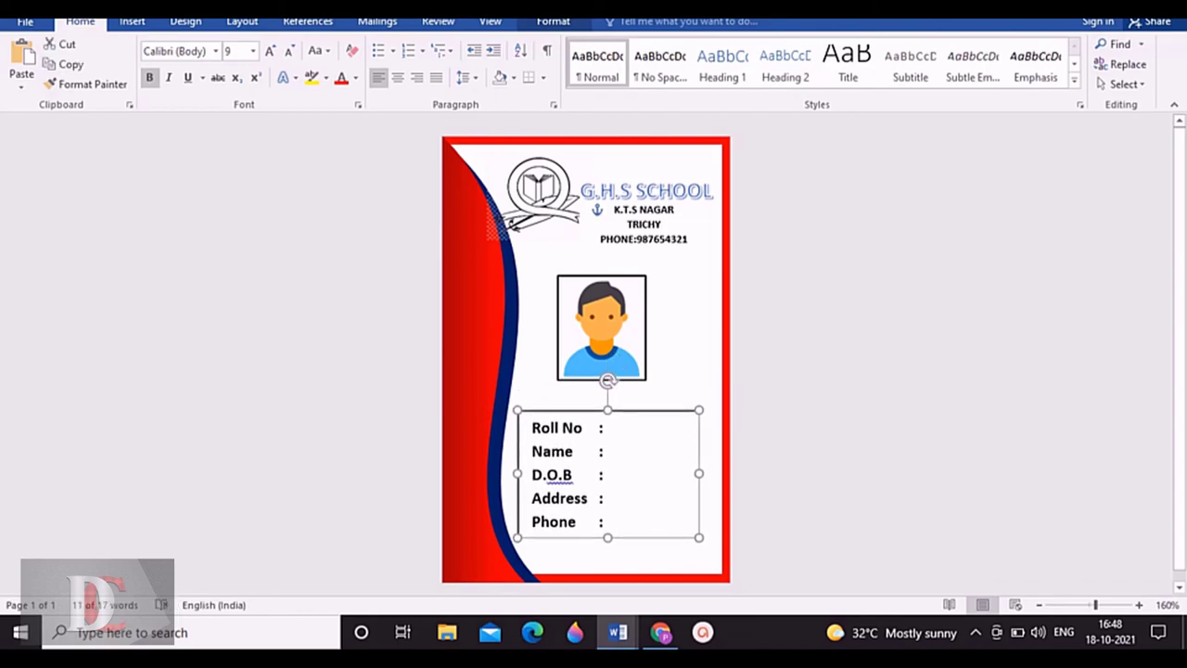
key("Down")
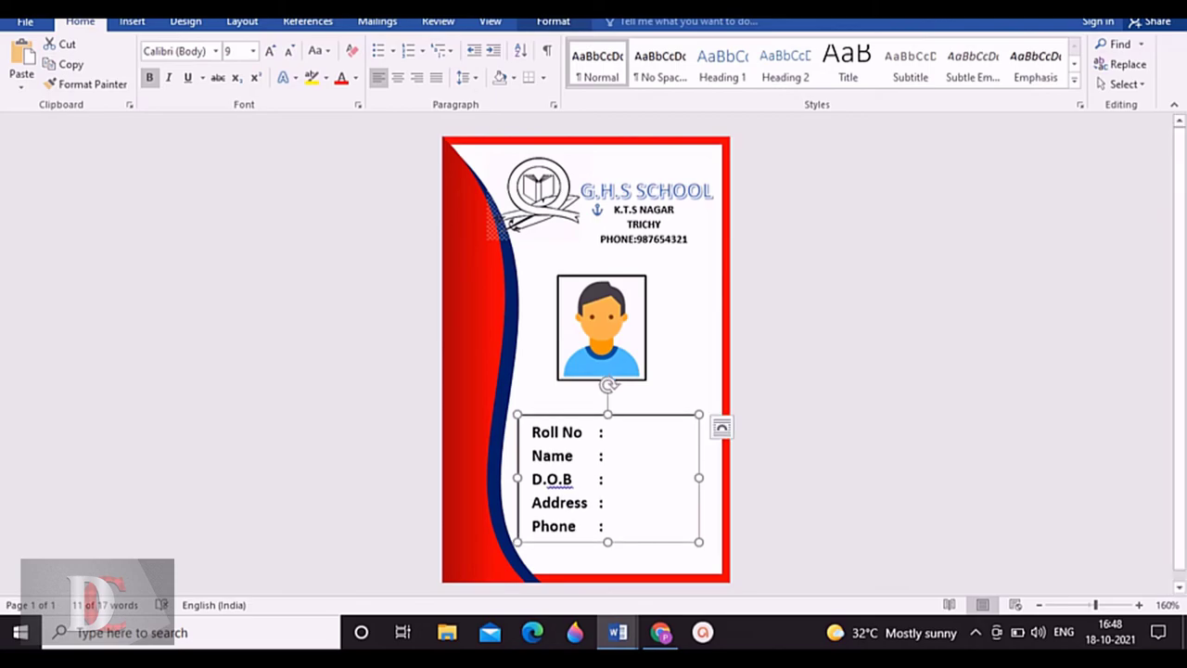
left_click(554, 56)
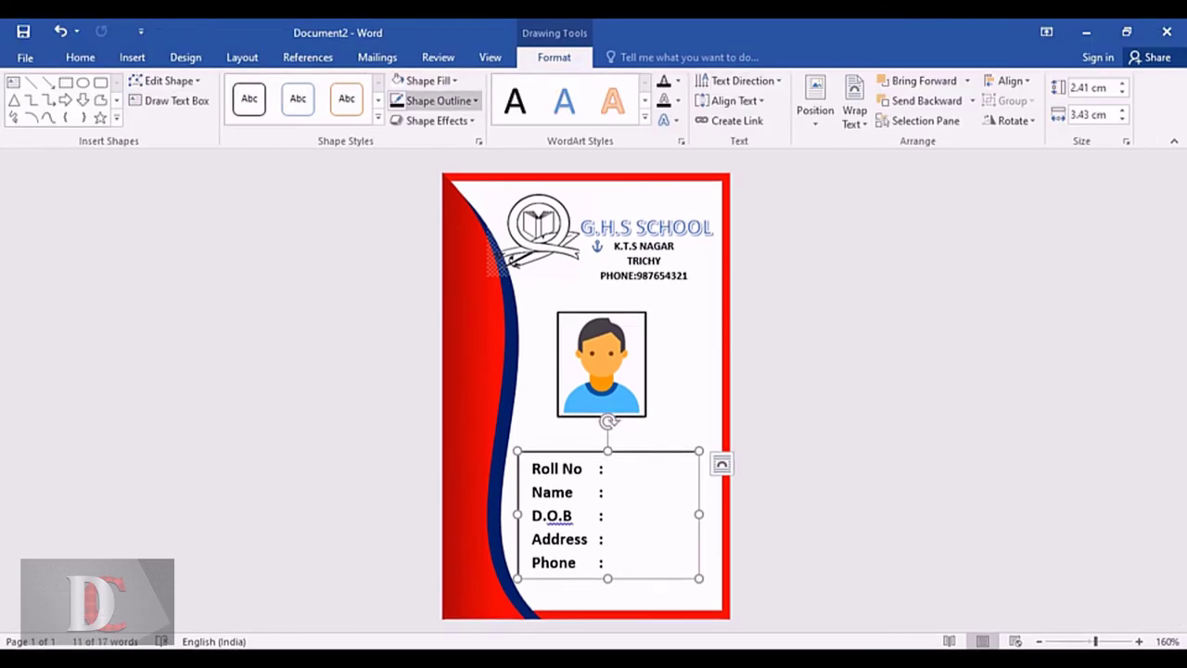
left_click(436, 100)
left_click(442, 254)
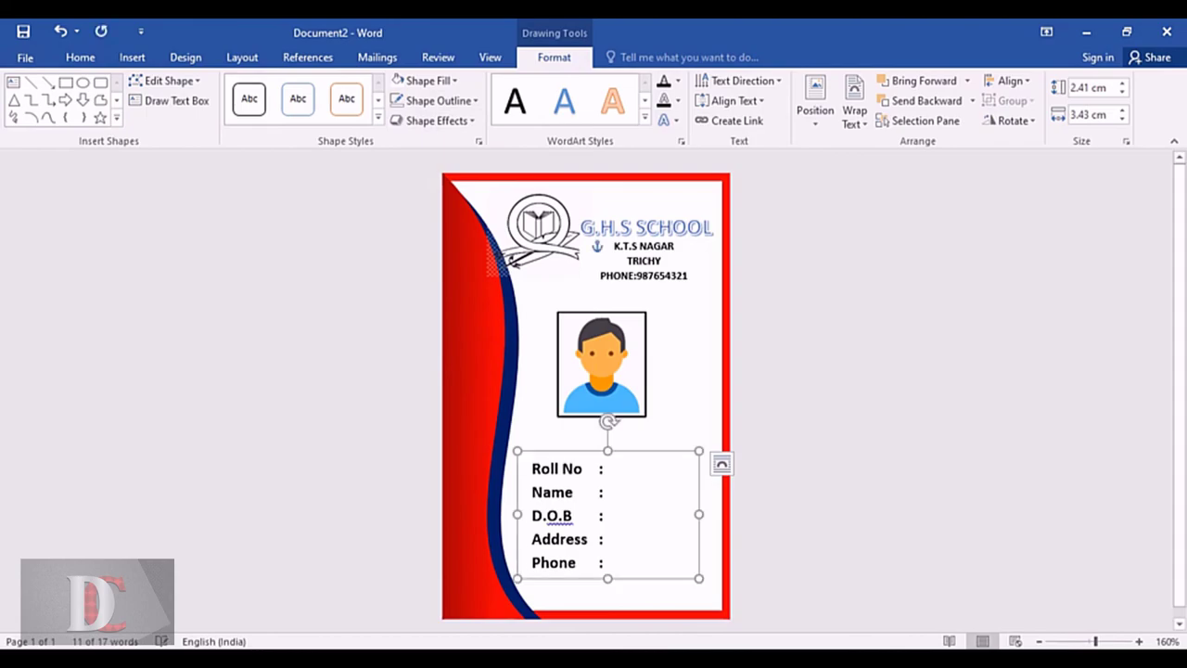
left_click(668, 390)
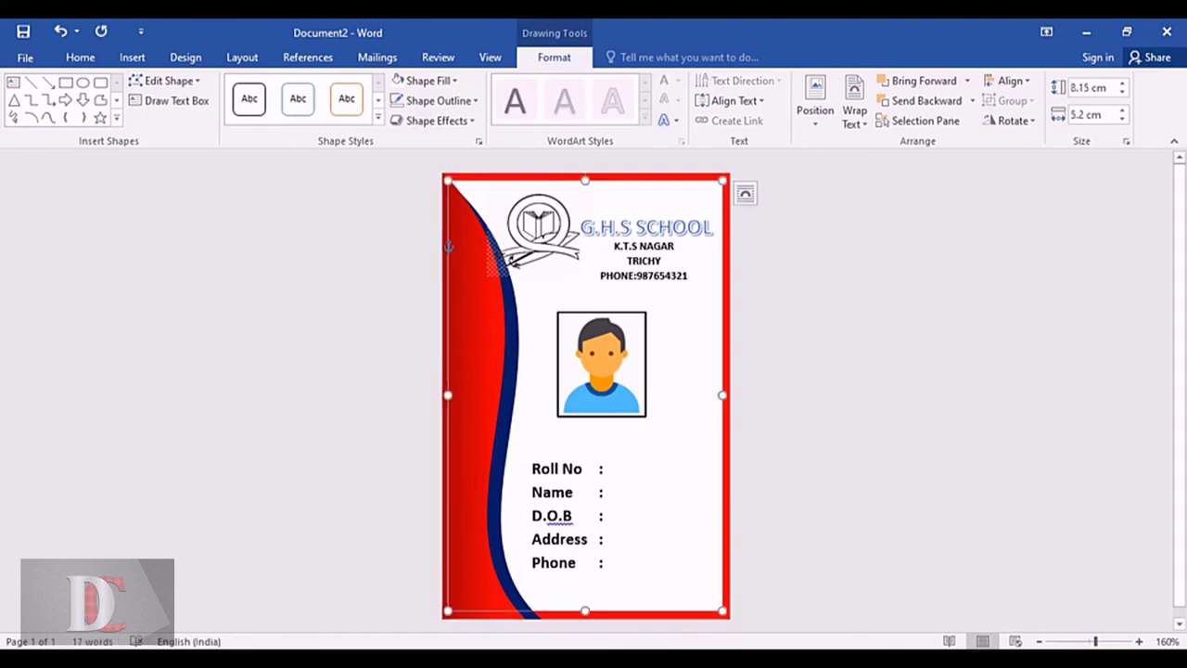